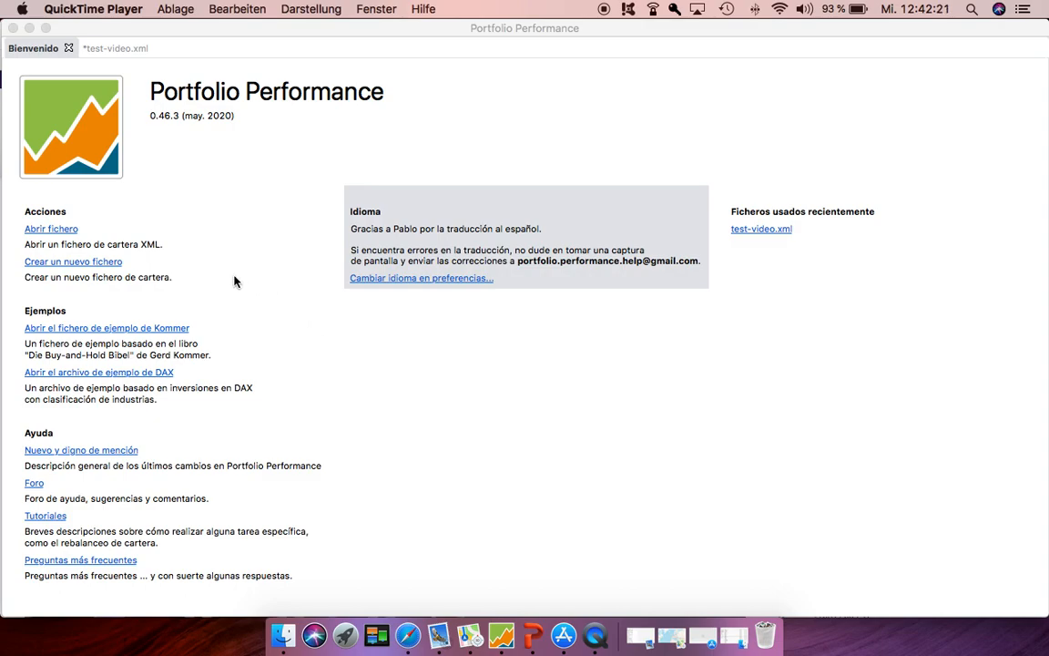
Step: Create a new portfolio file with EUR (Euro) as its base currency
click(91, 270)
click(91, 271)
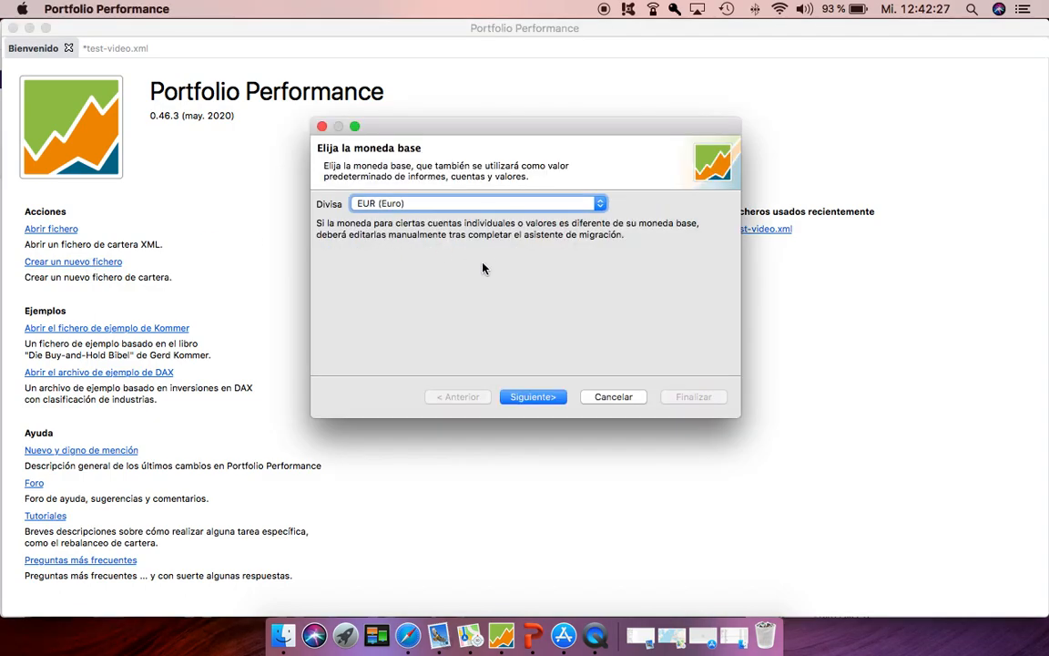
click(599, 205)
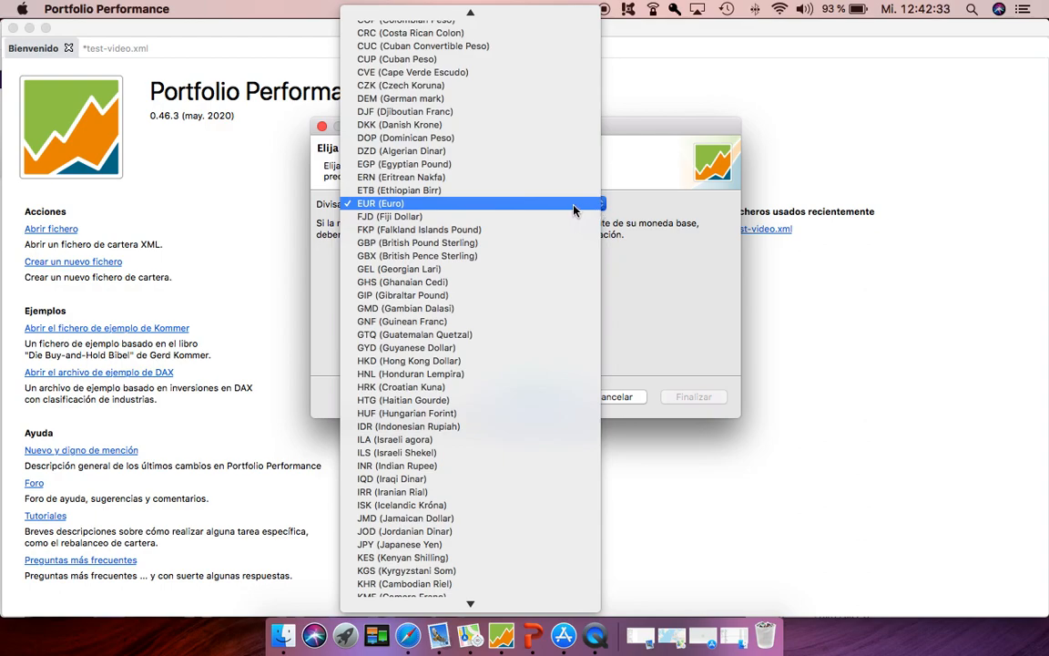
click(574, 211)
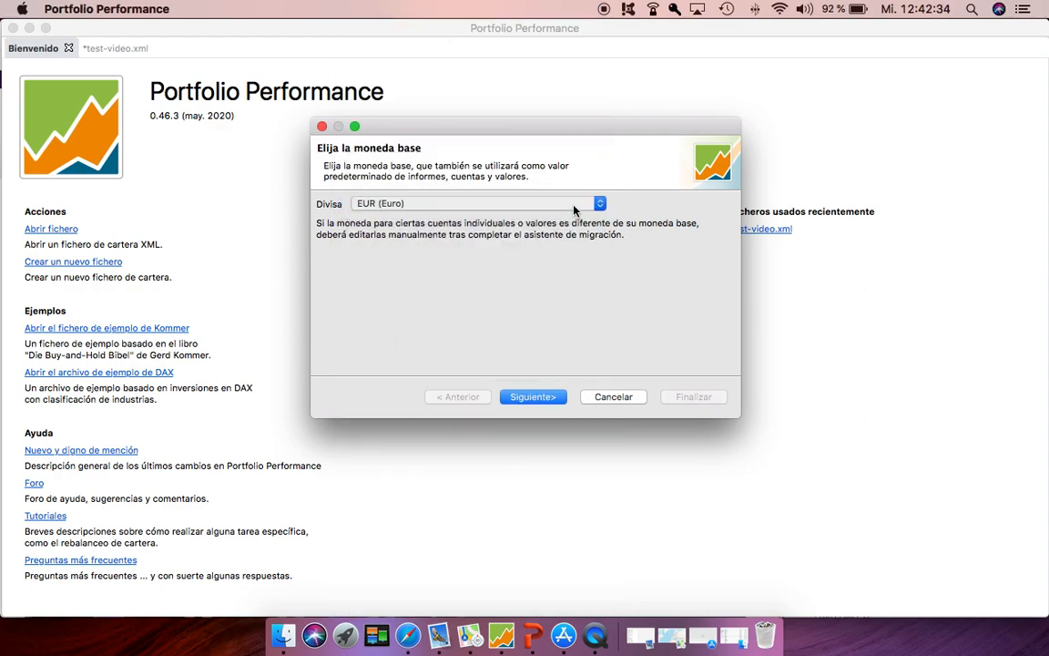
click(533, 397)
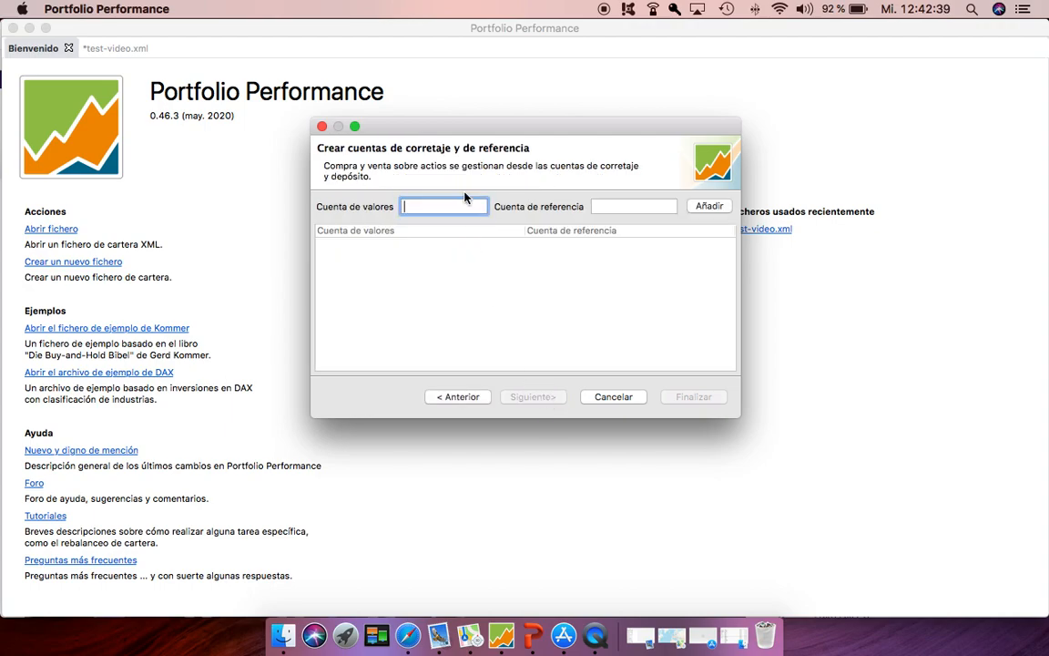
Step: Add the securities account "Mi deposito" with reference account "Cuenta Ref" and finish the portfolio setup
text(Mi deposito)
click(619, 207)
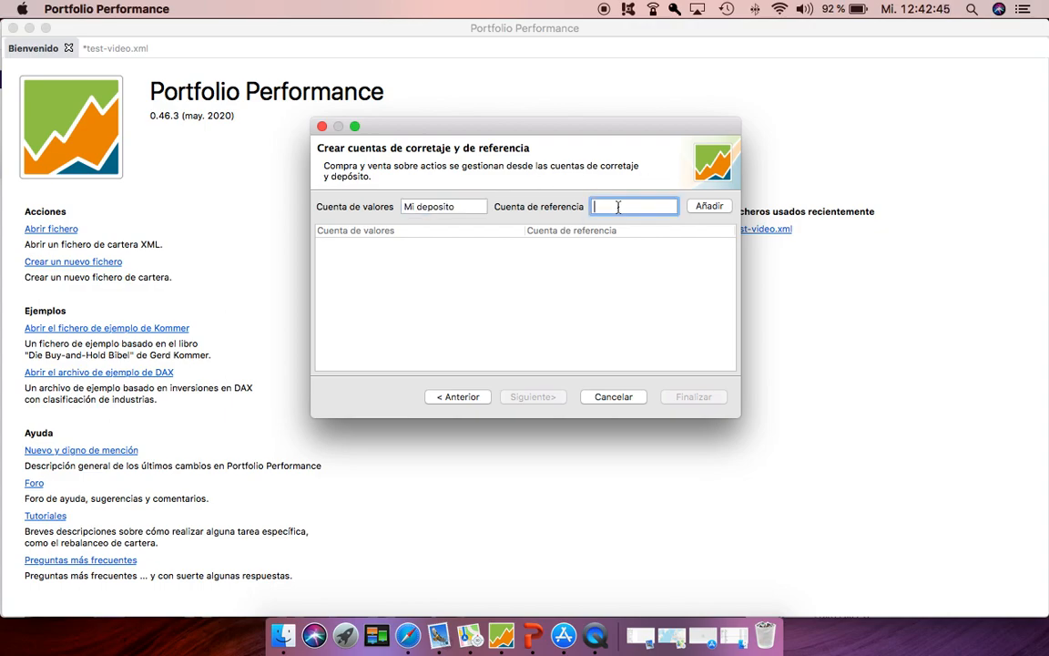
text(Cuenta Ref)
click(710, 207)
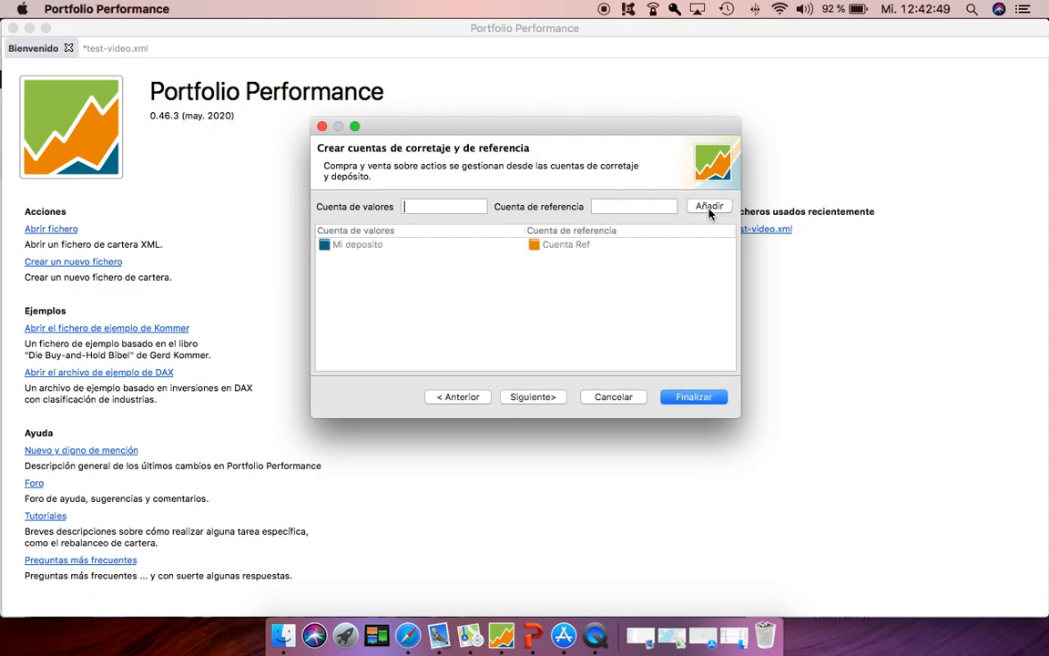
click(692, 397)
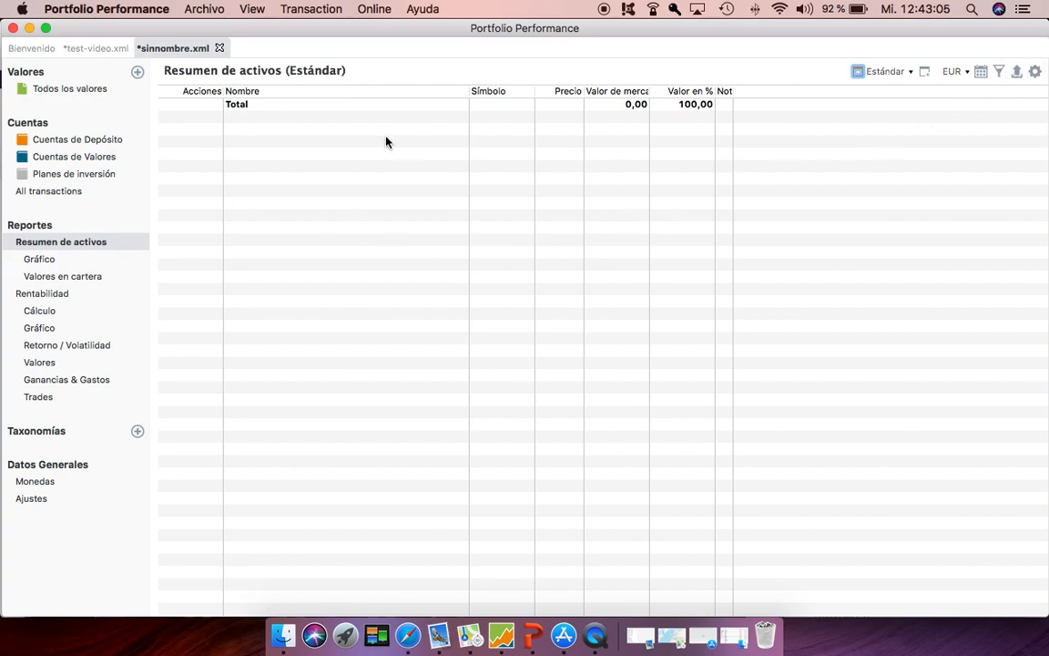
Step: Start a new deposit for the Cuenta Ref deposit account and date it 2 January 2020
click(89, 142)
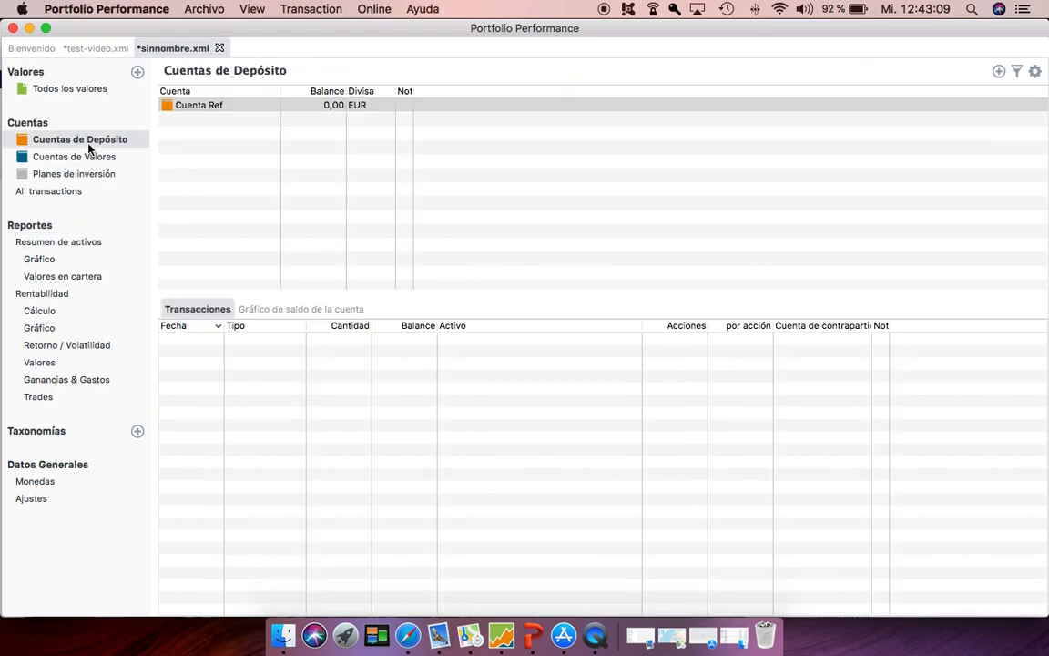
right_click(220, 112)
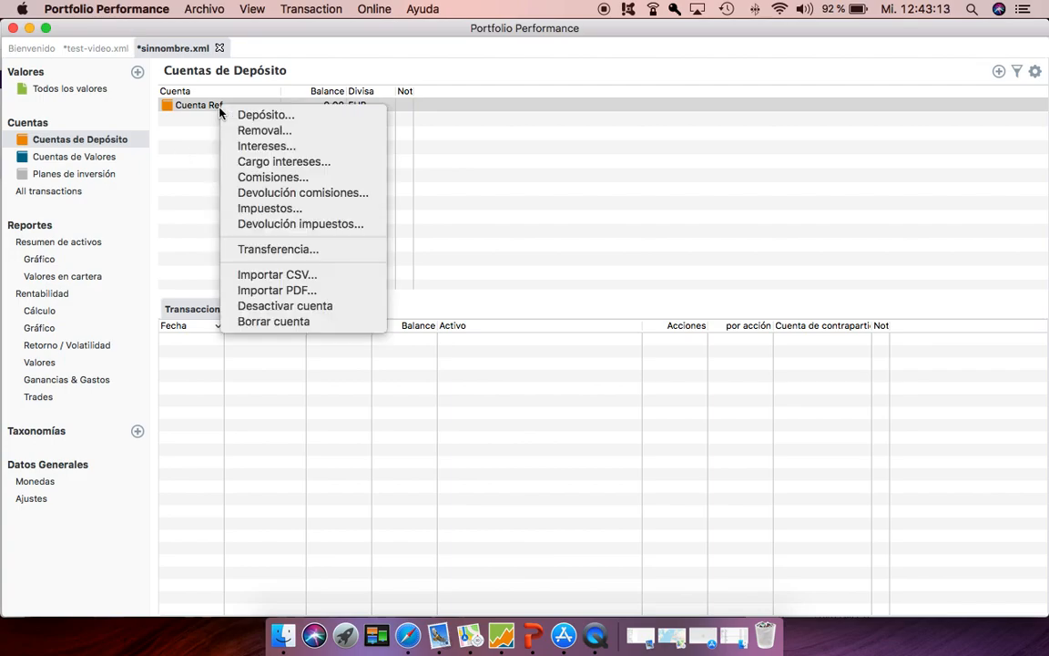
click(253, 118)
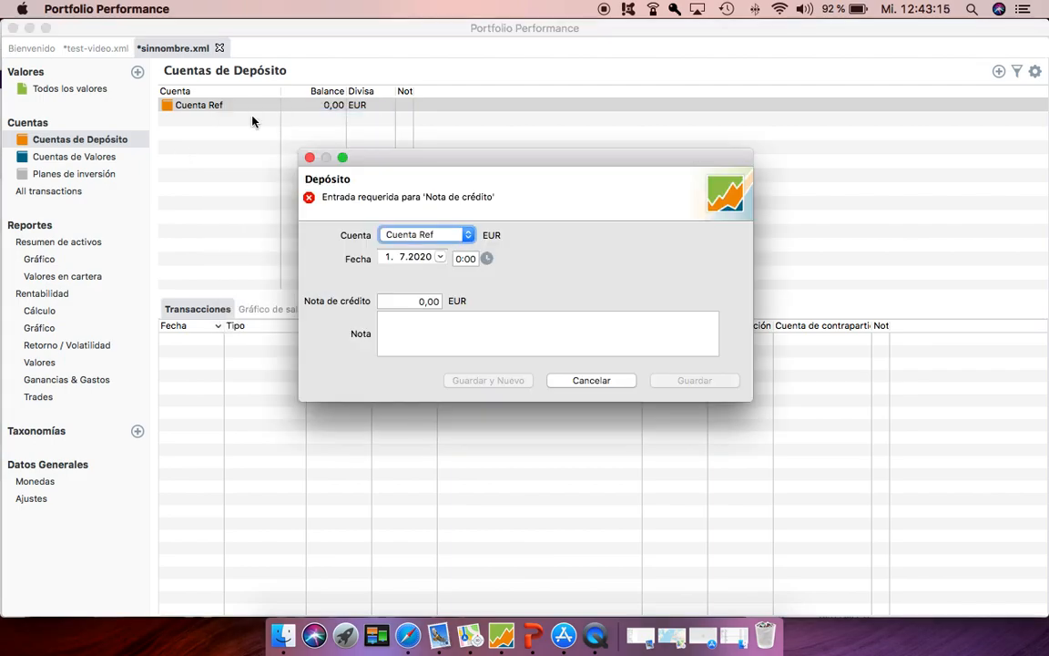
click(440, 258)
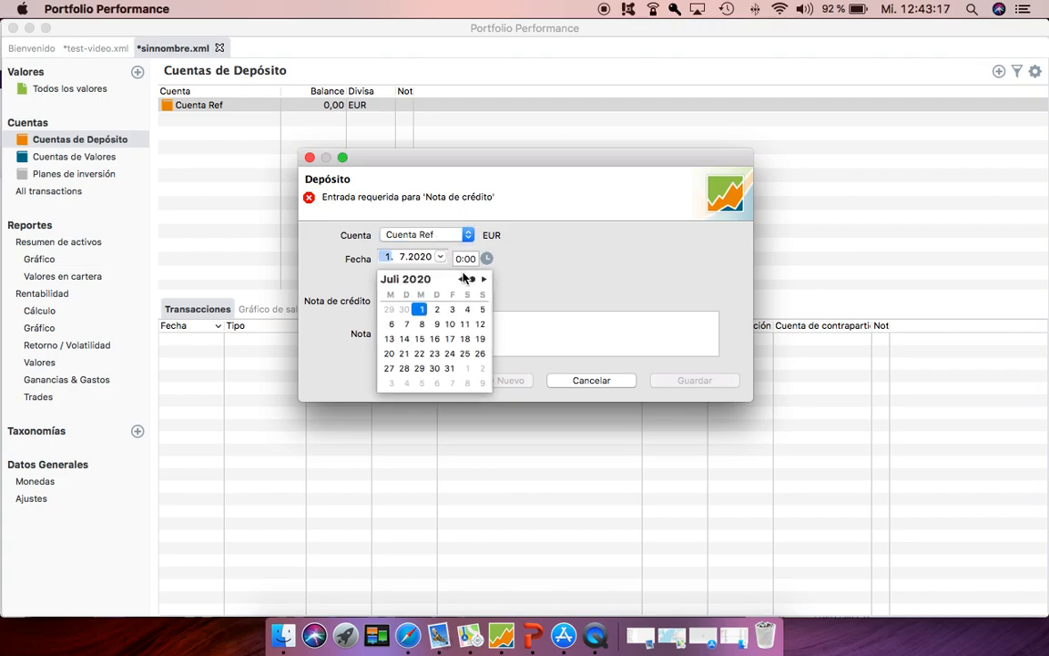
click(462, 285)
click(441, 257)
click(460, 279)
click(460, 280)
click(461, 279)
click(461, 280)
click(461, 280)
click(461, 280)
click(438, 314)
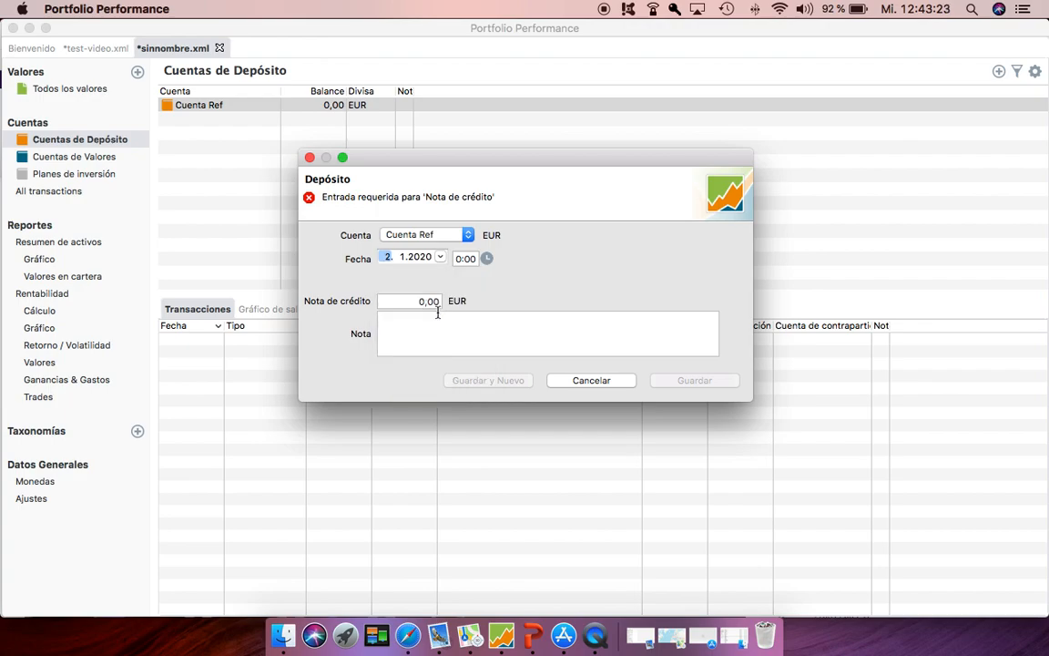
Step: Set the deposit amount to 10000 EUR and save the transaction
click(435, 304)
key(BackSpace)
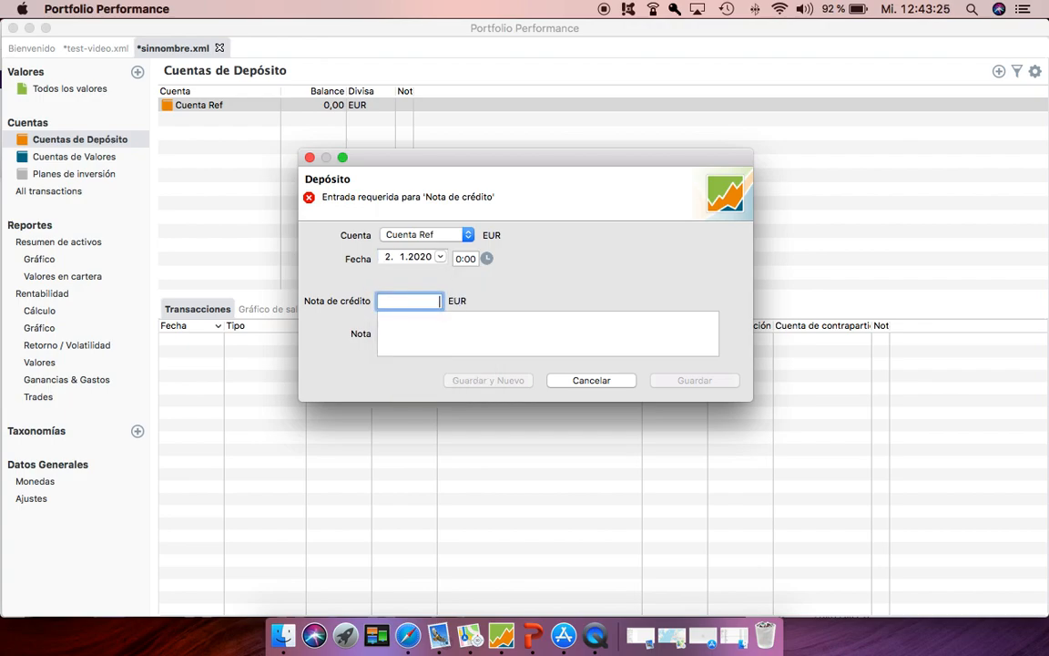
text(10000)
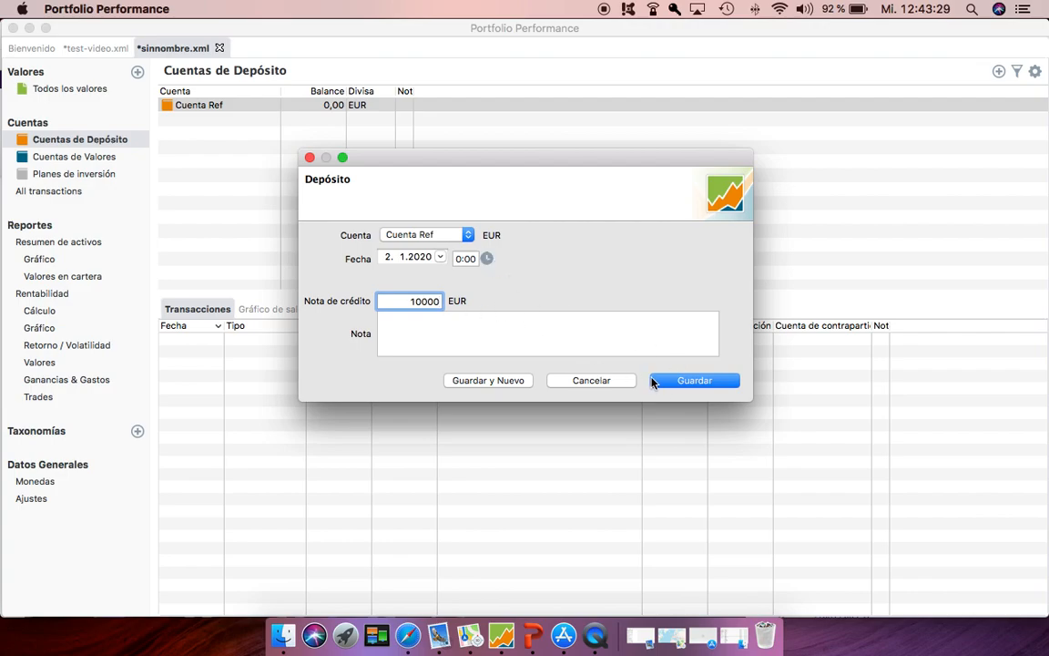
click(686, 382)
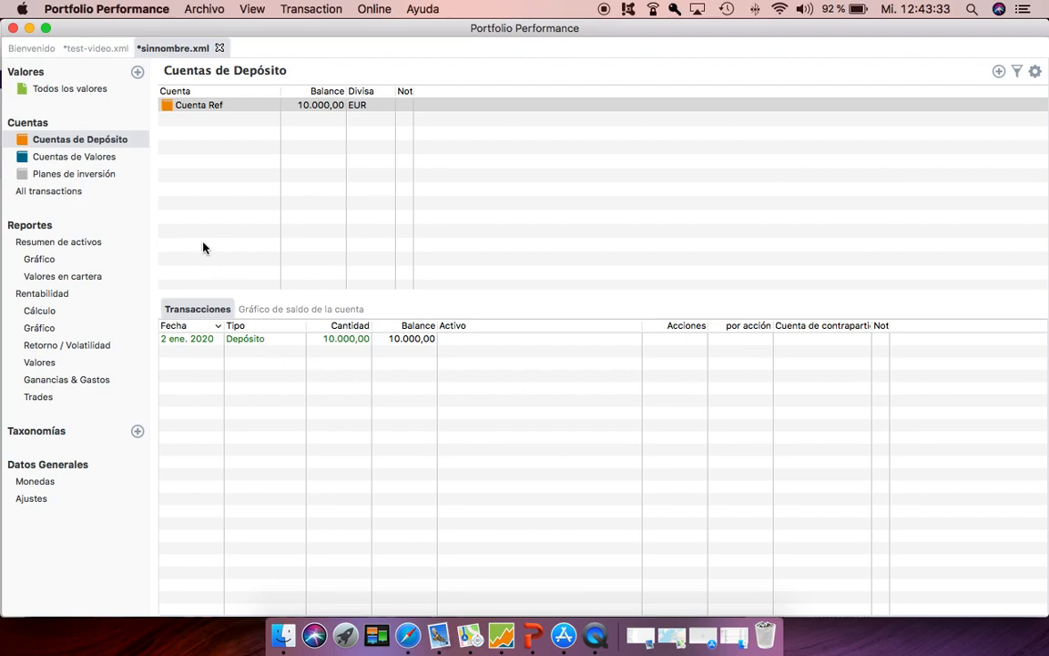
Step: Create a new instrument in the list of all securities and name it ACS
click(66, 91)
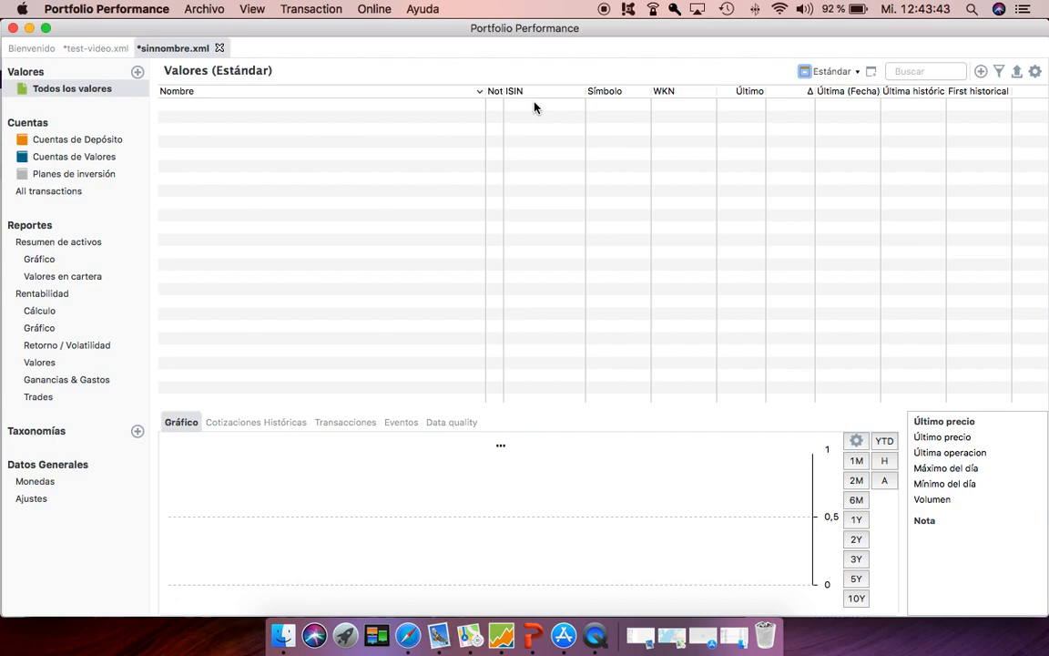
click(981, 72)
click(795, 89)
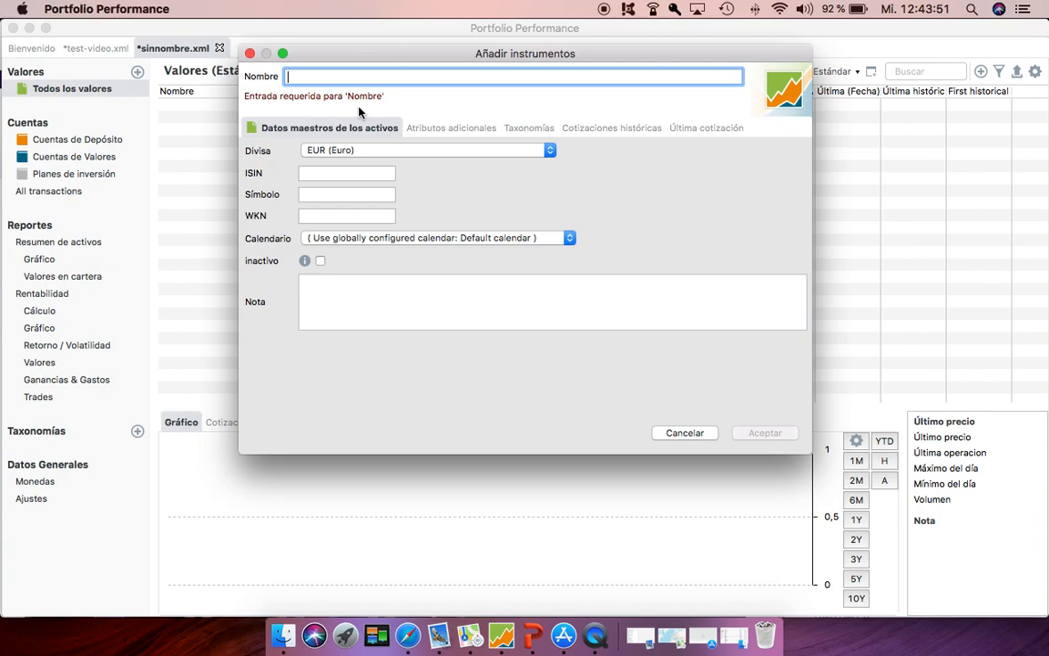
text(ACS)
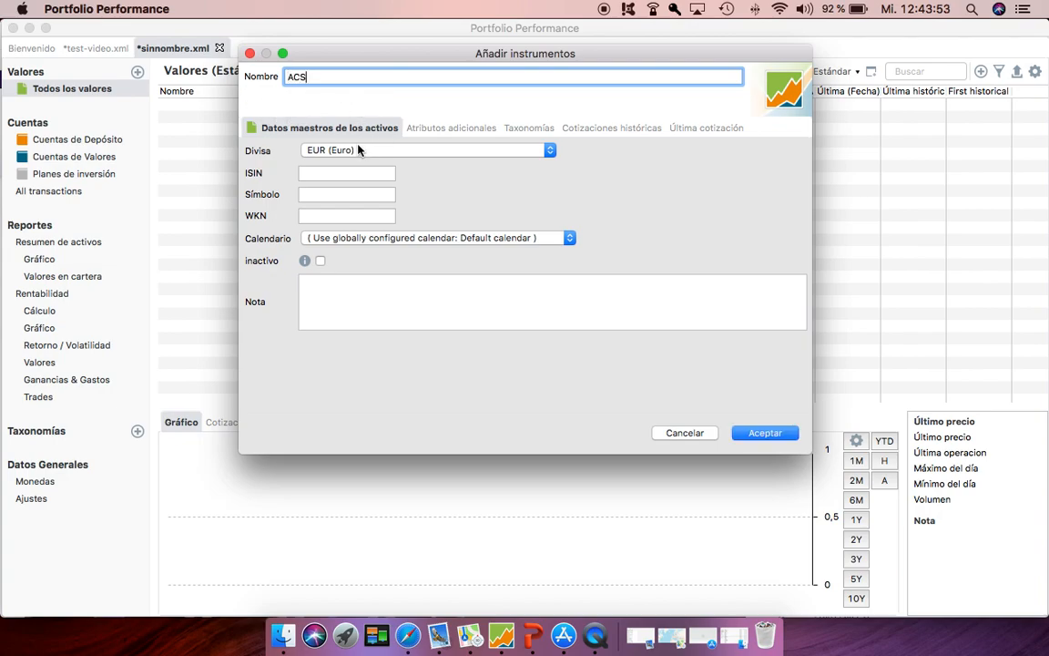
Step: Look up the ACS ticker on Yahoo Finance in Safari and enter ACSAY as the instrument's symbol in Portfolio Performance
click(349, 195)
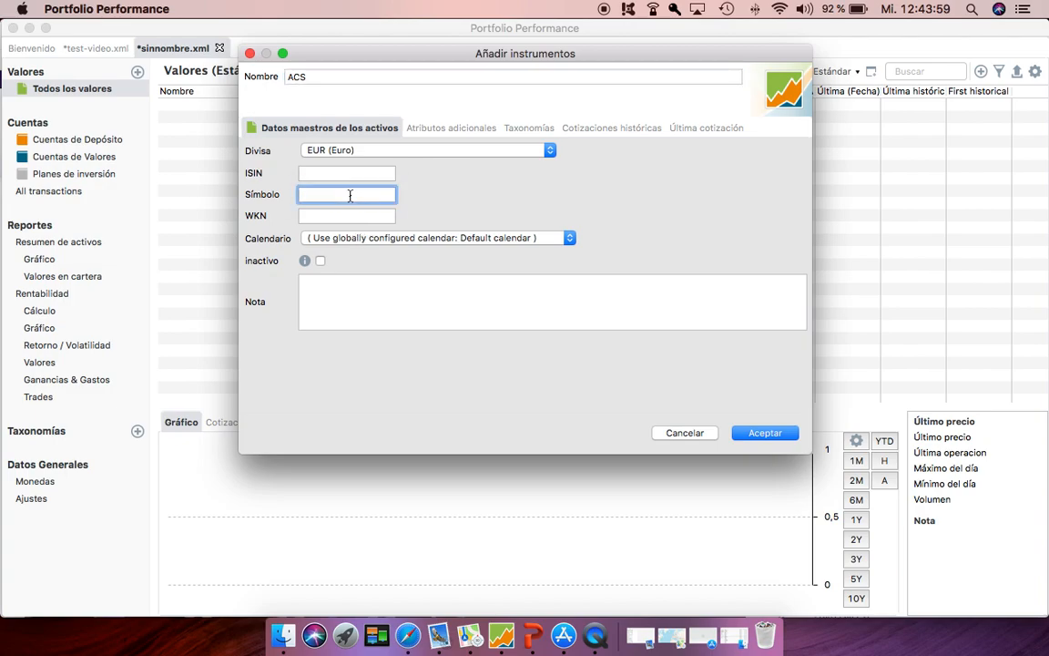
click(408, 637)
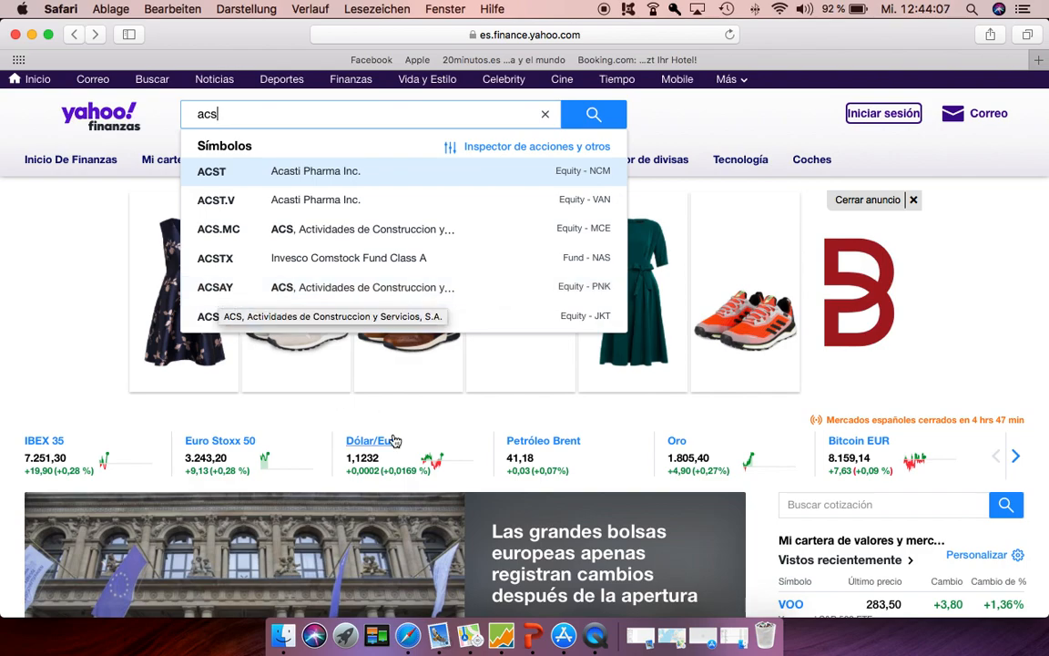
click(504, 641)
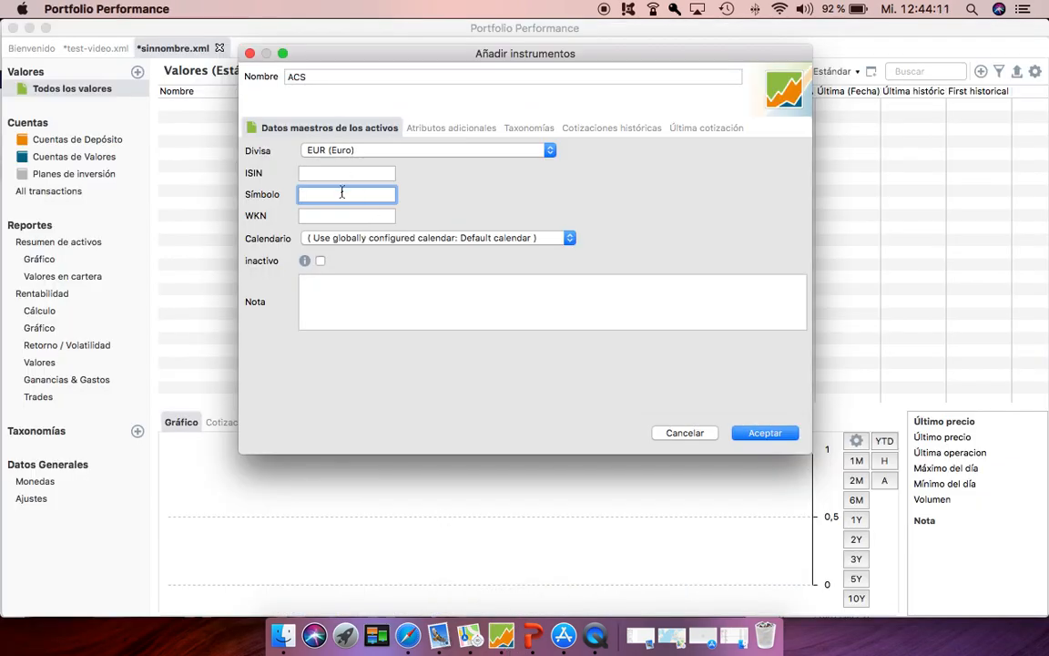
text(ACSAY)
Step: Set Yahoo Finance as the provider of the ACS historical quotes and save the instrument
click(585, 130)
click(547, 176)
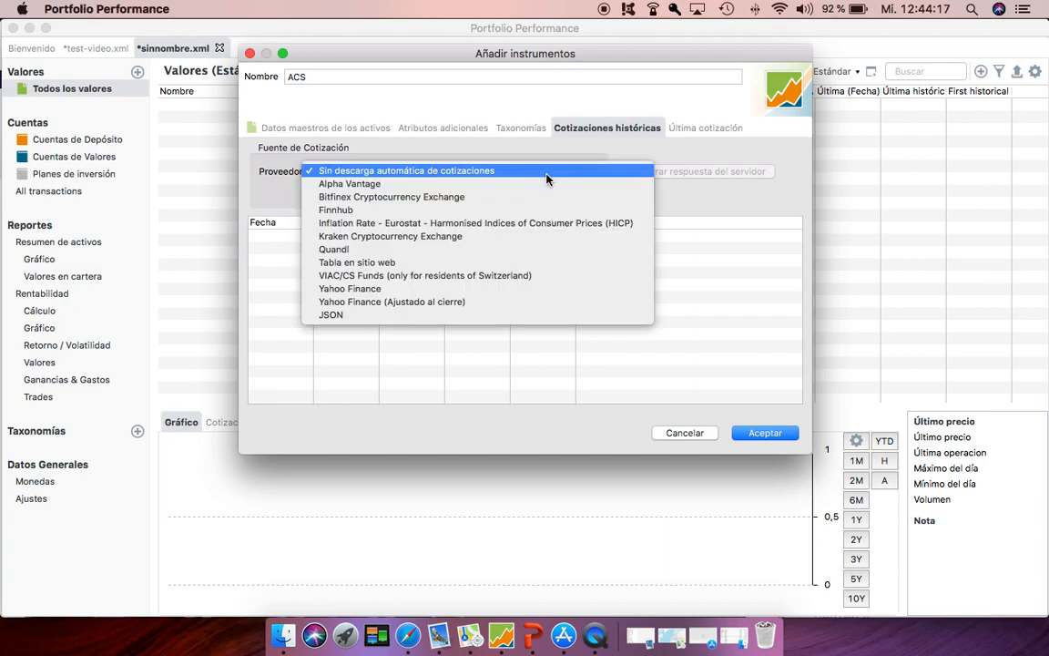
click(471, 289)
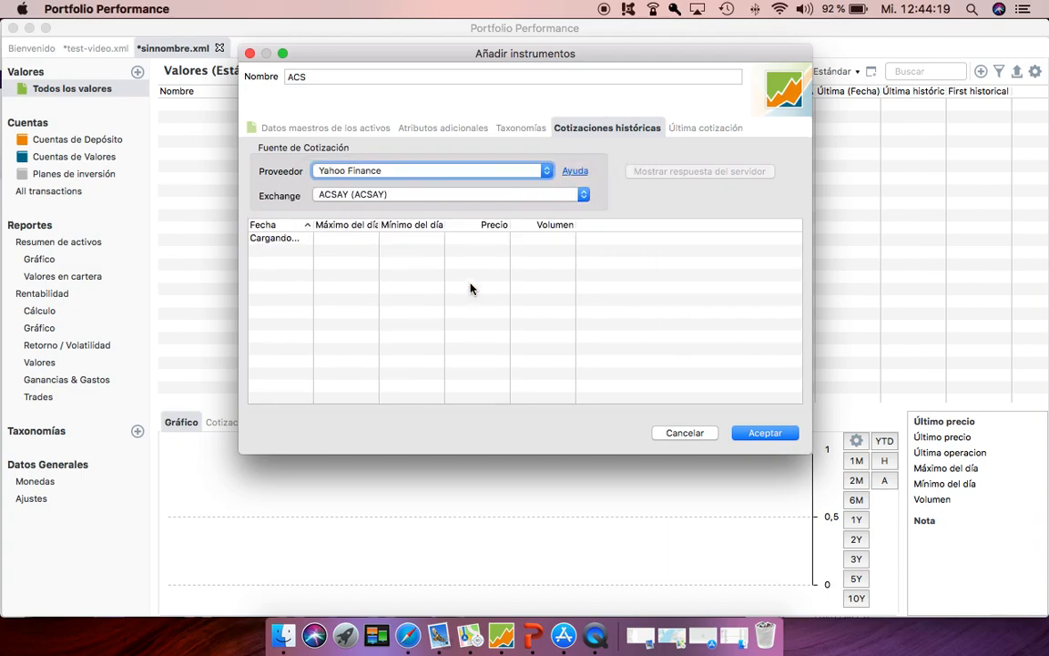
click(747, 432)
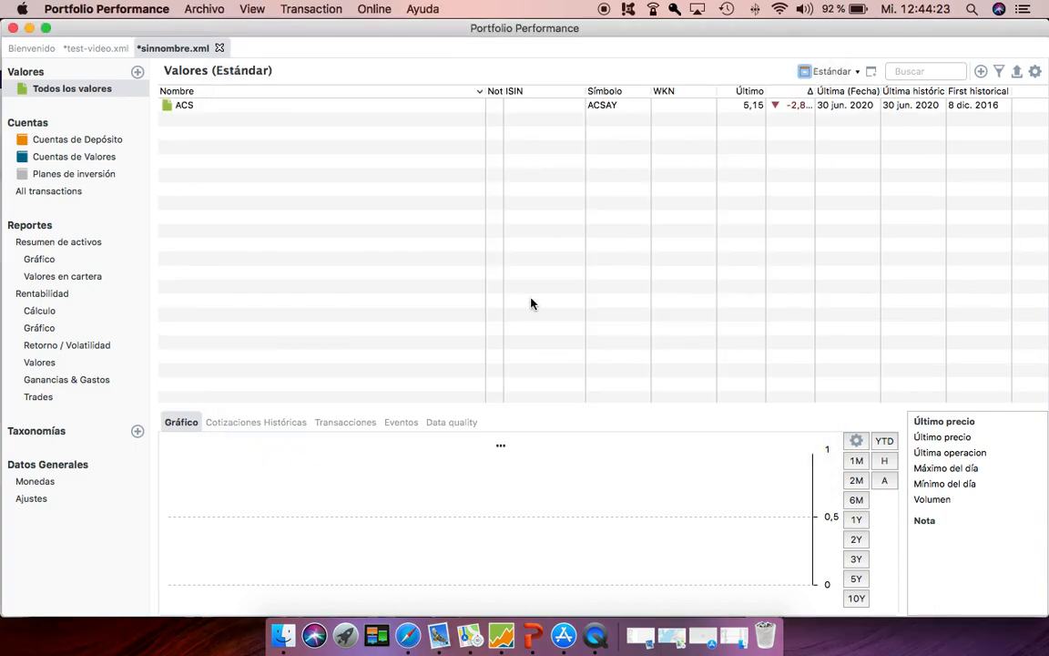
Step: Display the ACS price chart for a six-month period
click(186, 114)
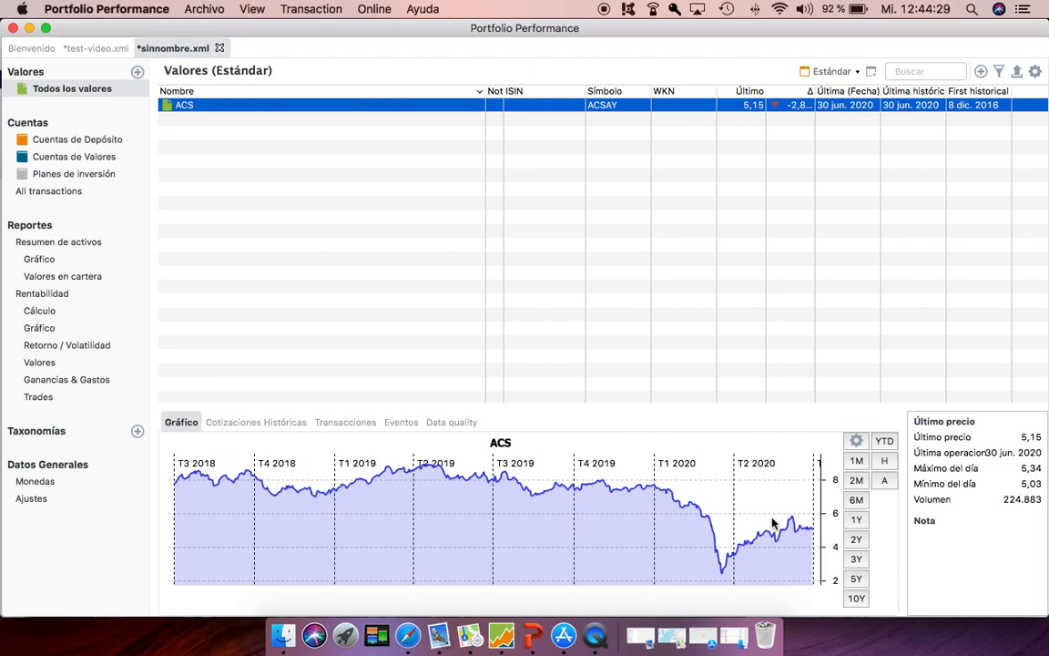
click(859, 541)
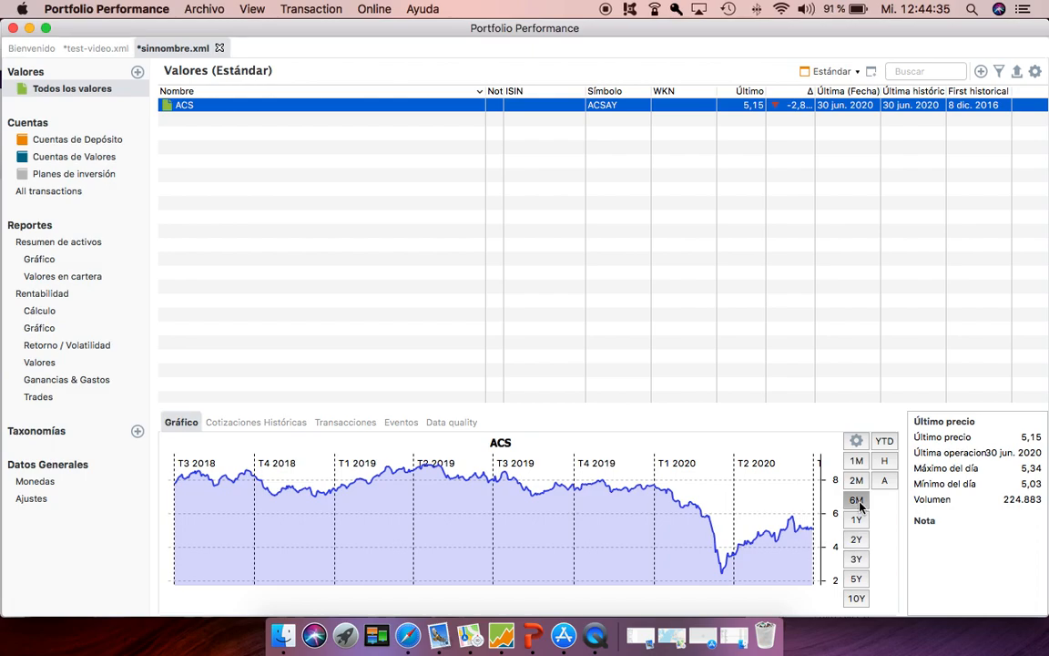
click(857, 500)
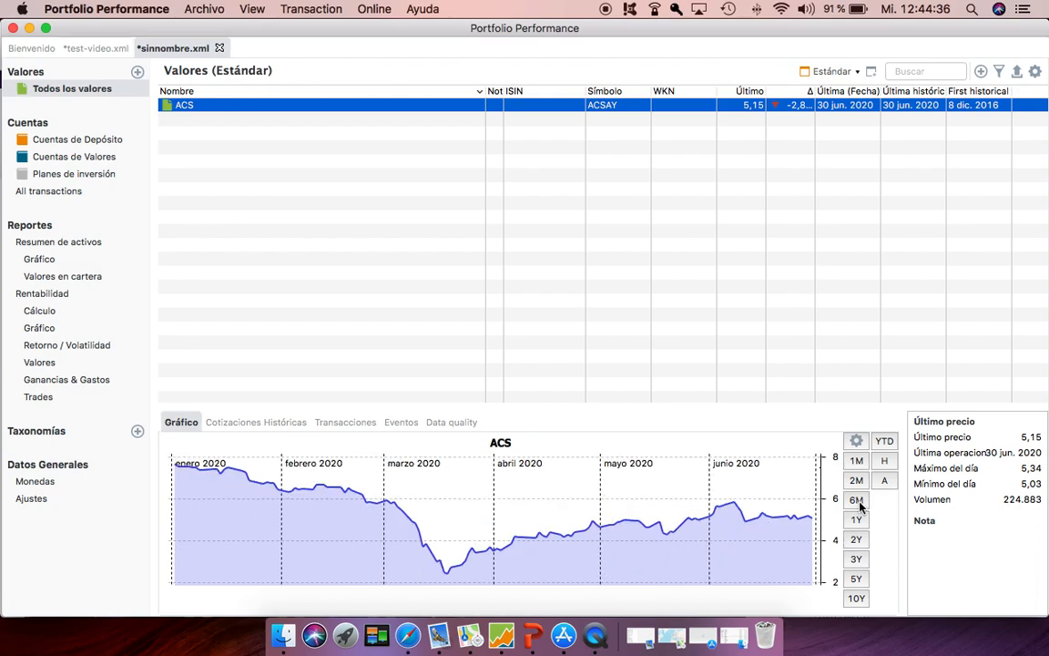
Step: Examine the price chart's display options and the columns available for the securities list, including the attribute columns
click(856, 443)
mouse_move(897, 451)
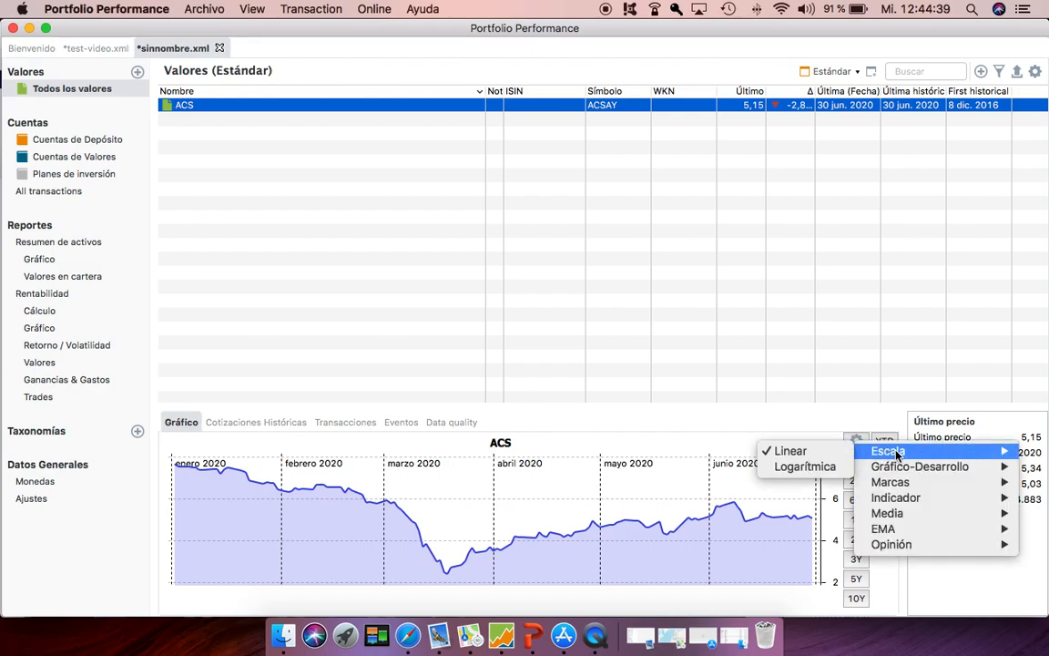
mouse_move(893, 501)
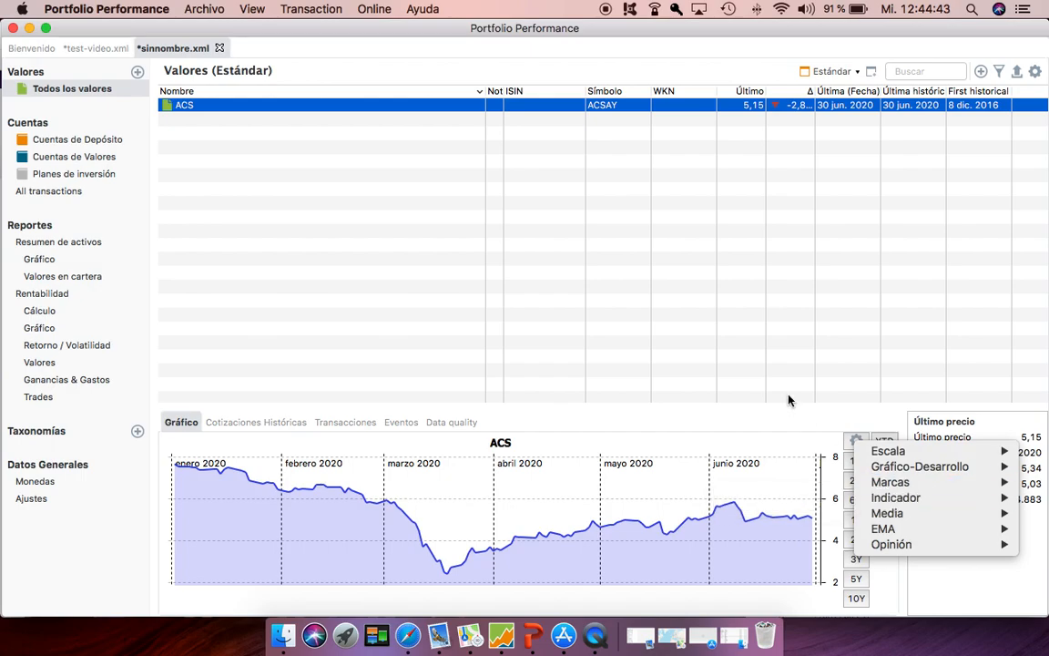
click(315, 196)
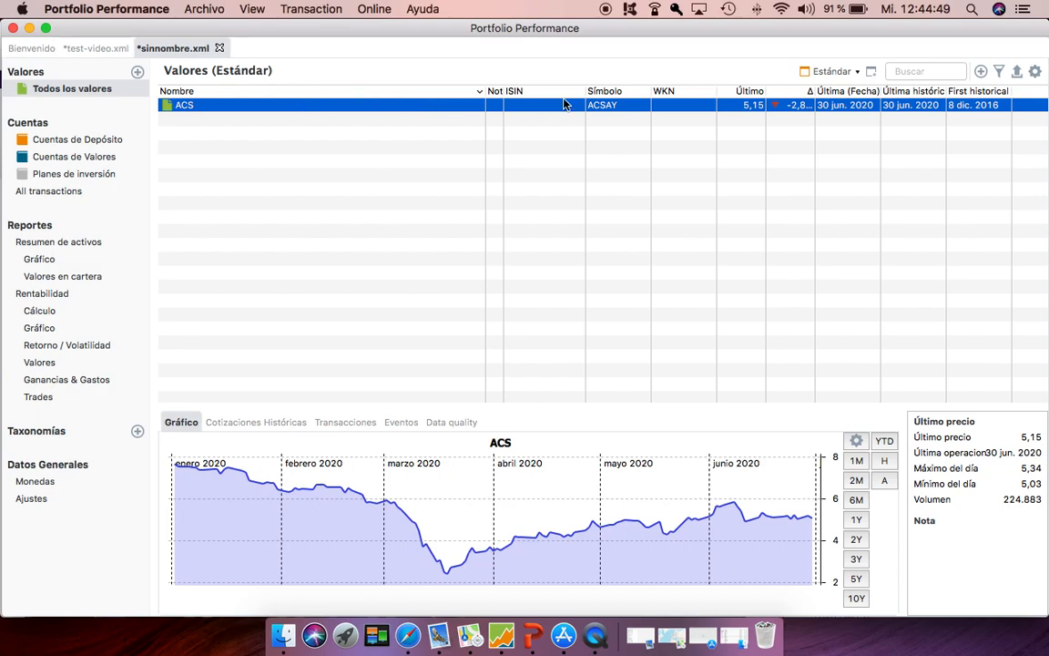
click(1035, 73)
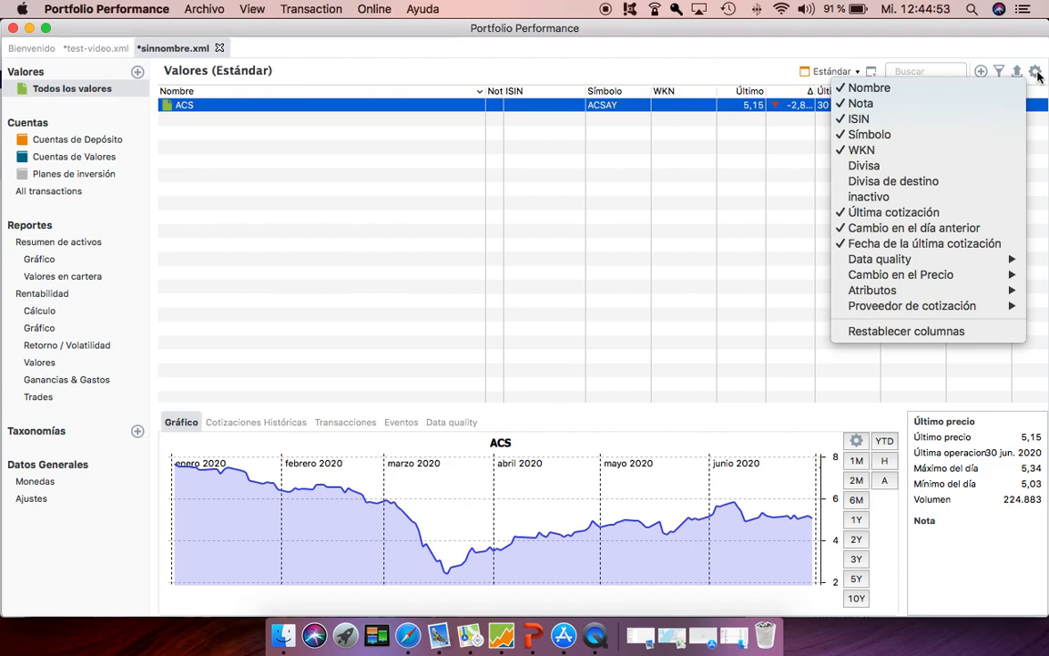
mouse_move(945, 288)
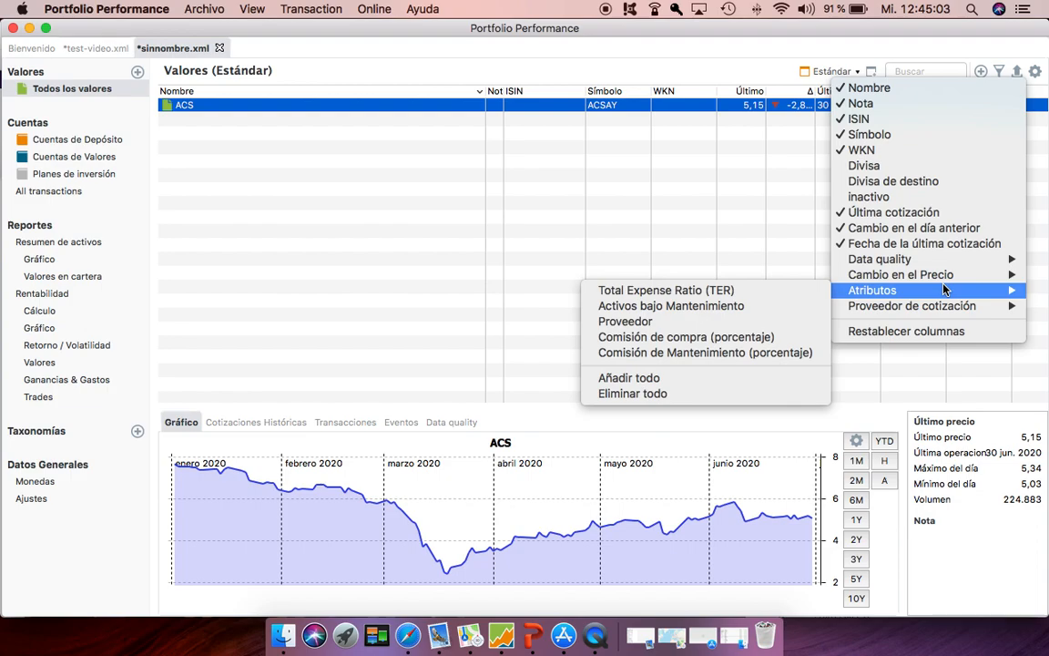
click(602, 192)
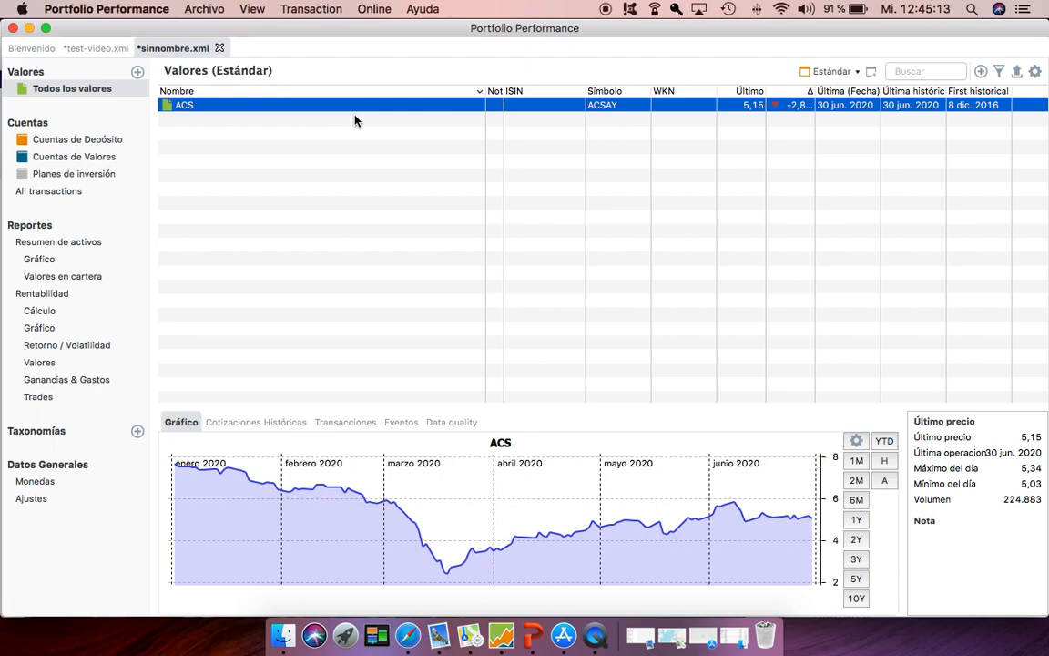
Step: Create a new instrument named Vanguard SP500
click(981, 71)
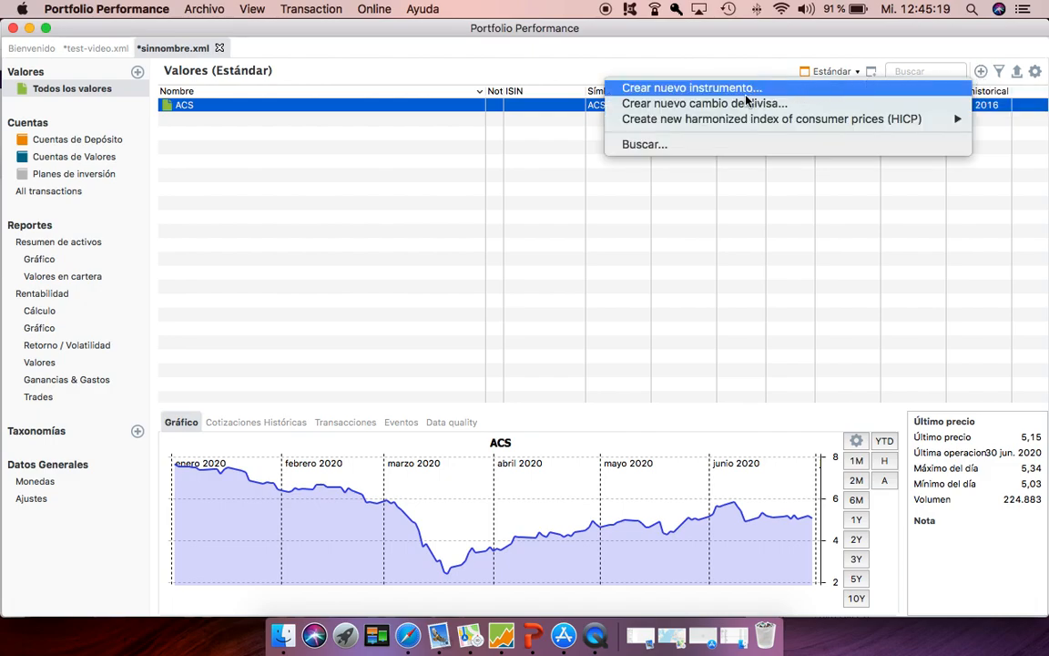
click(719, 91)
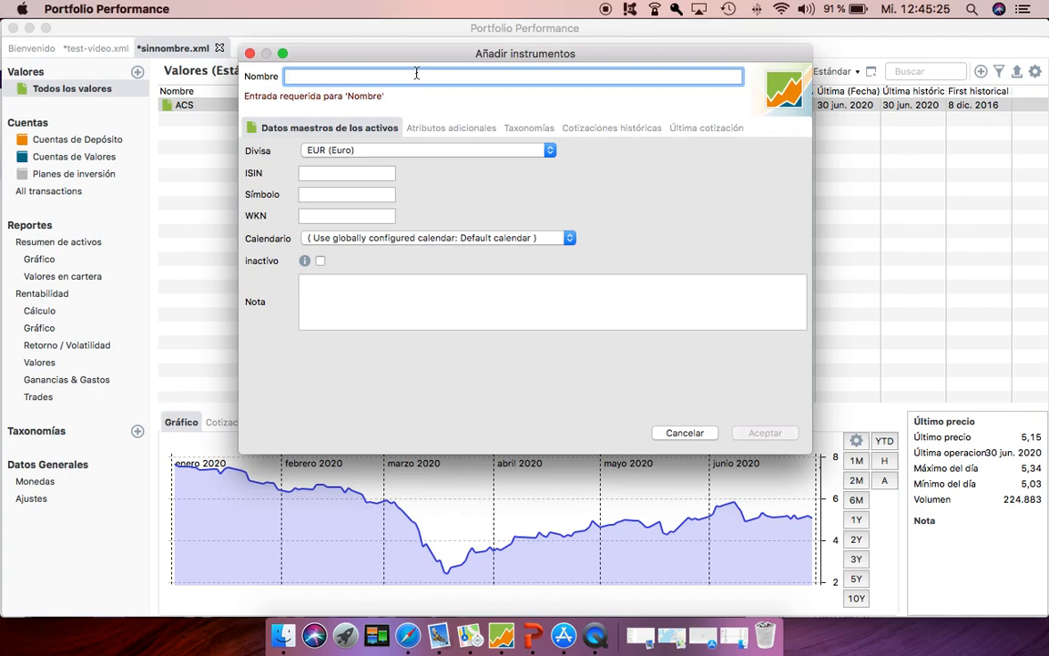
text(Vabguard)
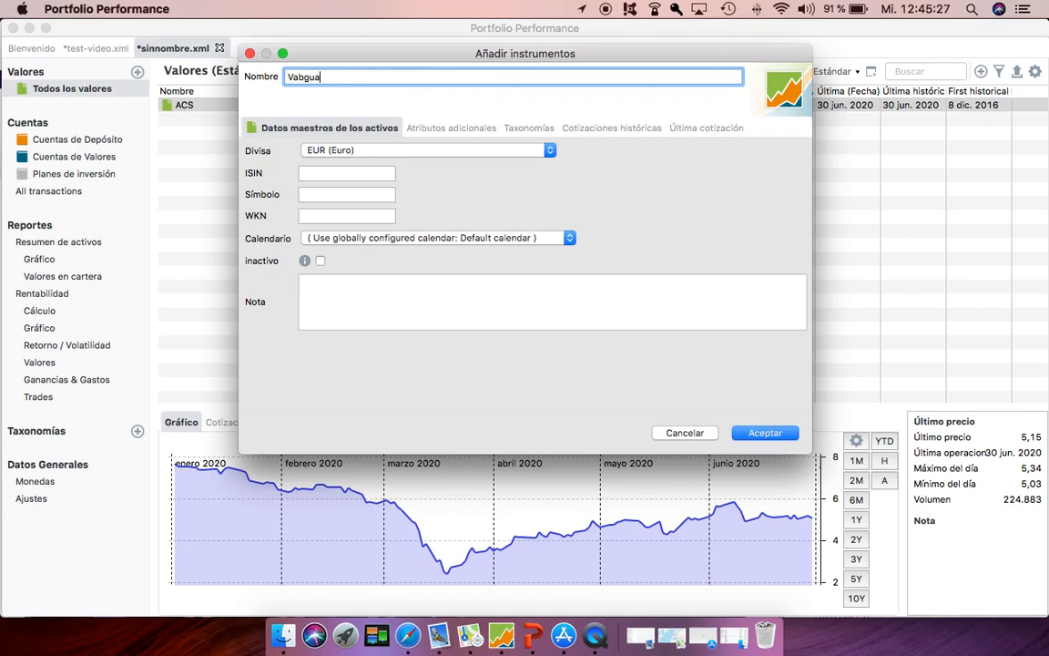
key(BackSpace)
key(BackSpace)
key(BackSpace)
key(BackSpace)
key(BackSpace)
key(BackSpace)
key(BackSpace)
text(nguard SP500)
Step: Set the currency of the Vanguard SP500 instrument to USD (United States Dollar)
click(550, 151)
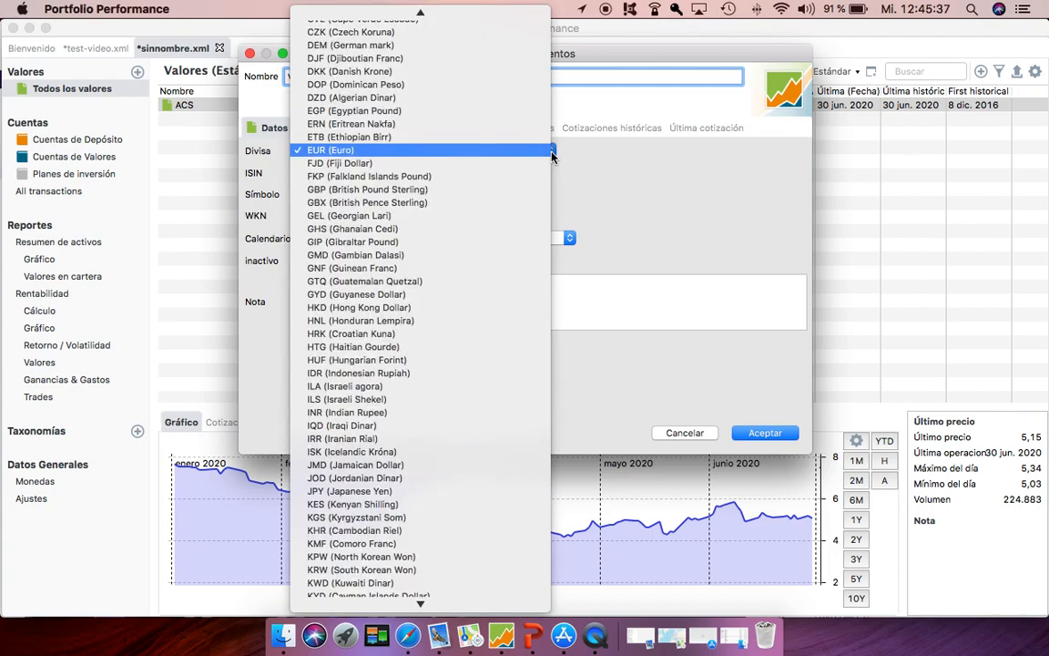
scroll(392, 546, down, 10)
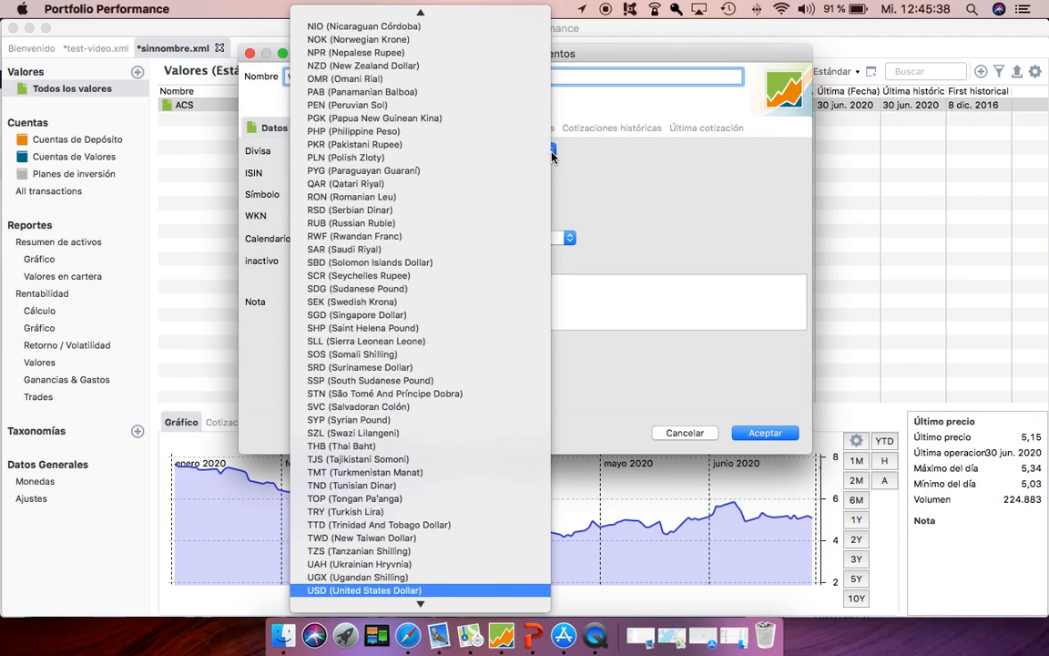
click(389, 591)
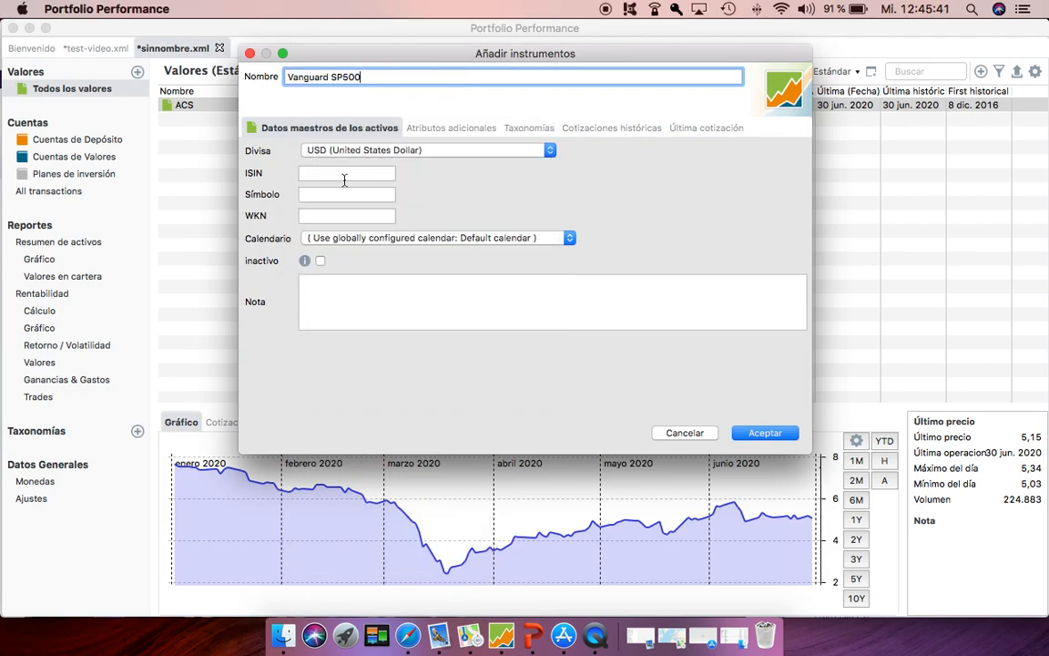
Step: Look up the Vanguard S&P 500 ETF ticker on Yahoo Finance in Safari and enter VOO as the instrument's symbol in Portfolio Performance
click(335, 194)
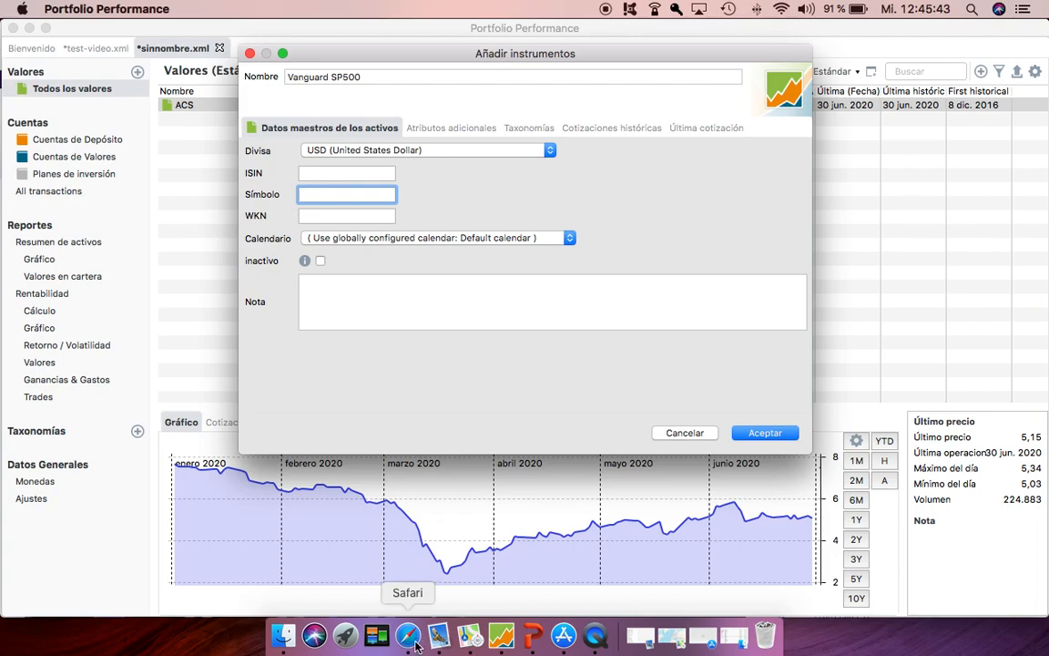
click(408, 636)
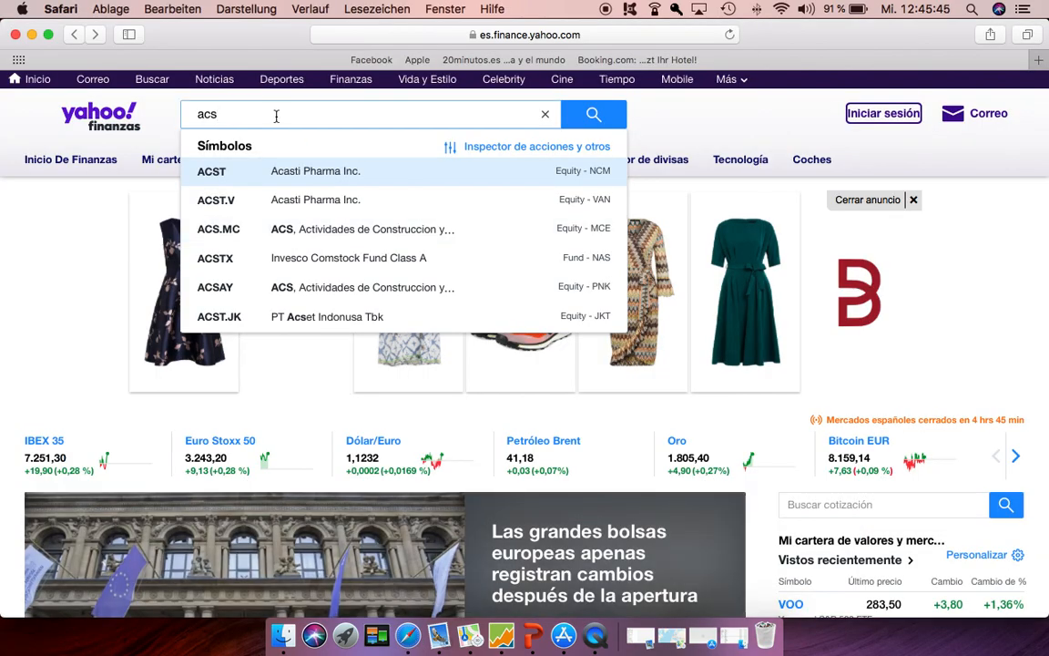
key(super+a)
key(BackSpace)
text(Voo)
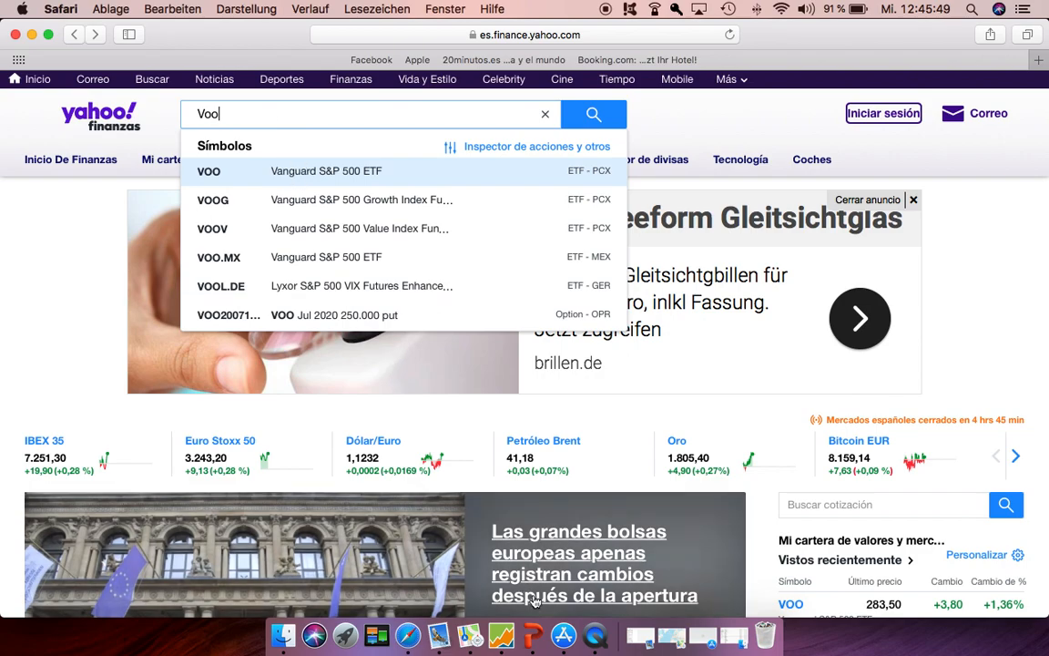
click(501, 636)
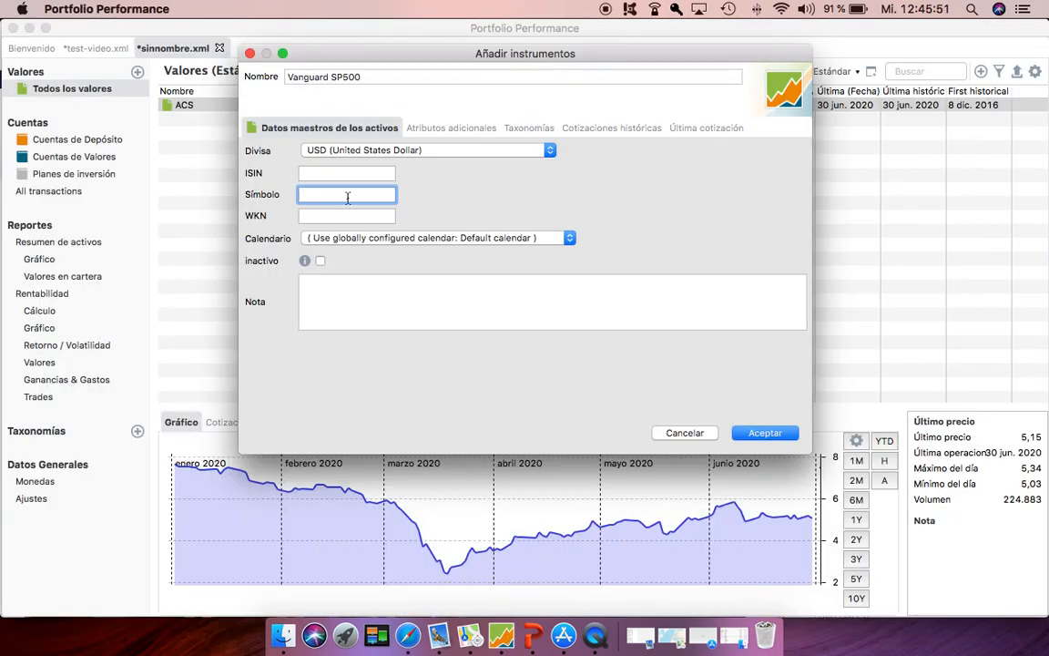
text(VOO)
Step: Set Yahoo Finance as the provider of the Vanguard SP500 historical quotes and save the instrument
click(631, 132)
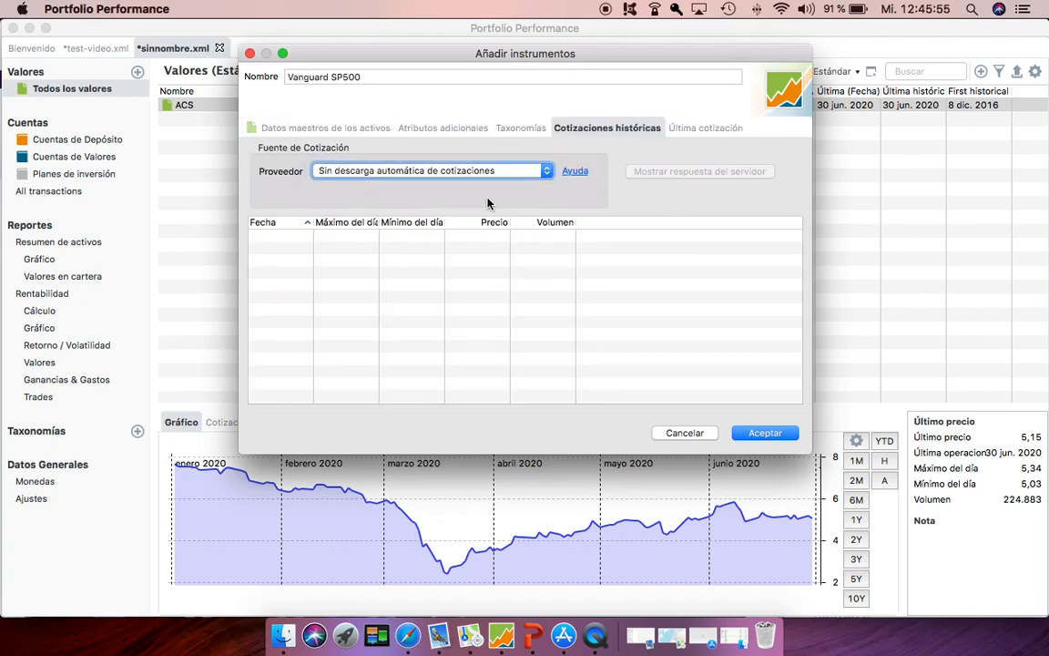
click(542, 176)
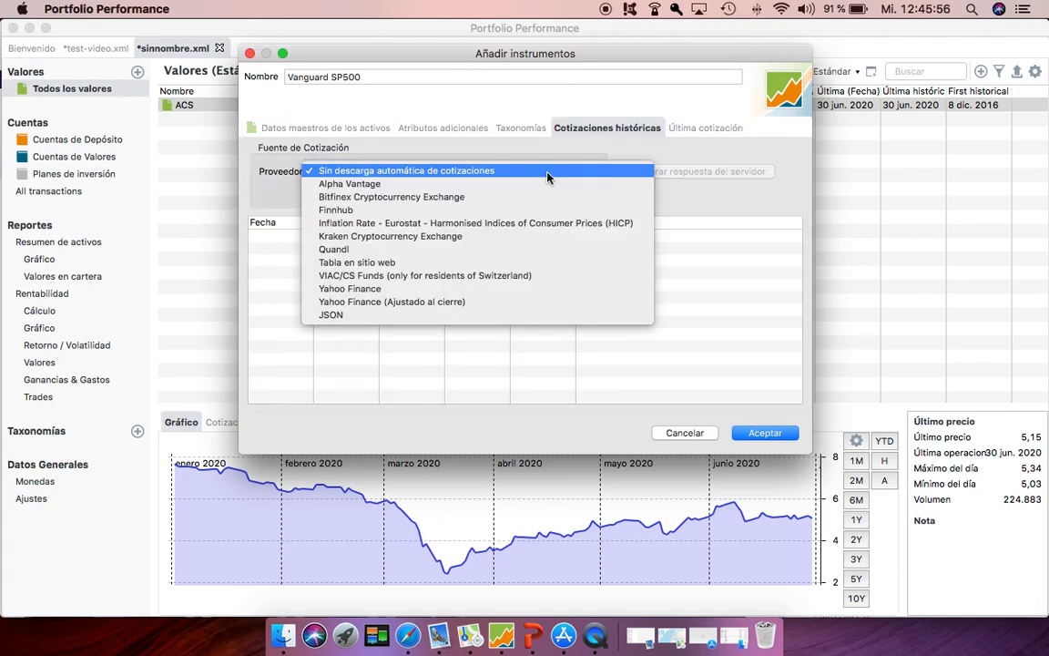
click(466, 288)
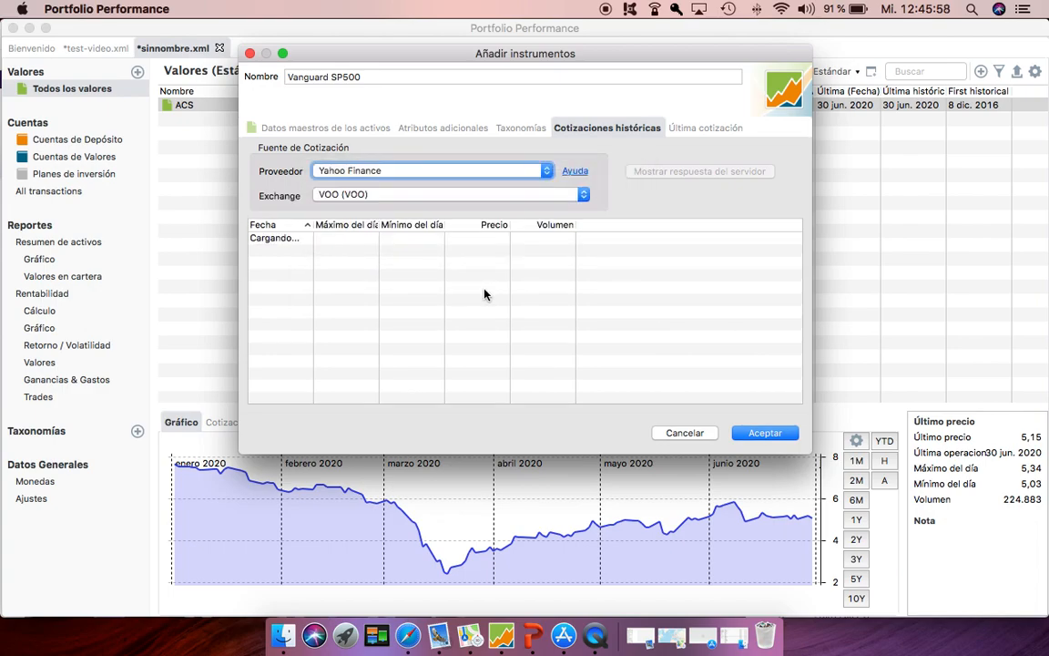
click(754, 435)
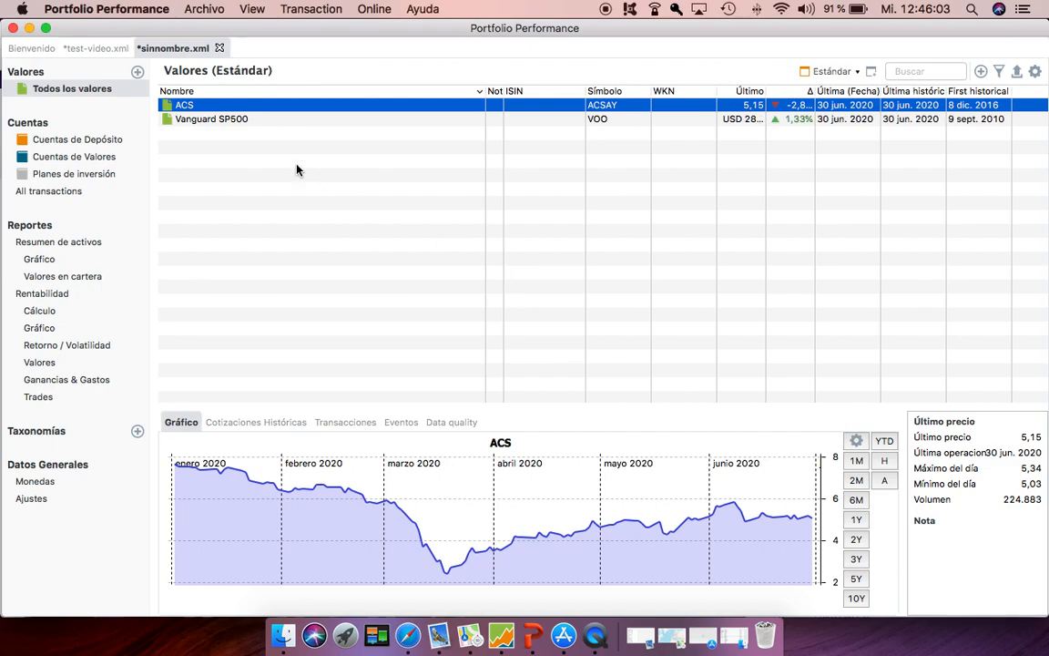
Step: Display the Vanguard SP500 price chart for a one-year period and enlarge the chart area
click(192, 120)
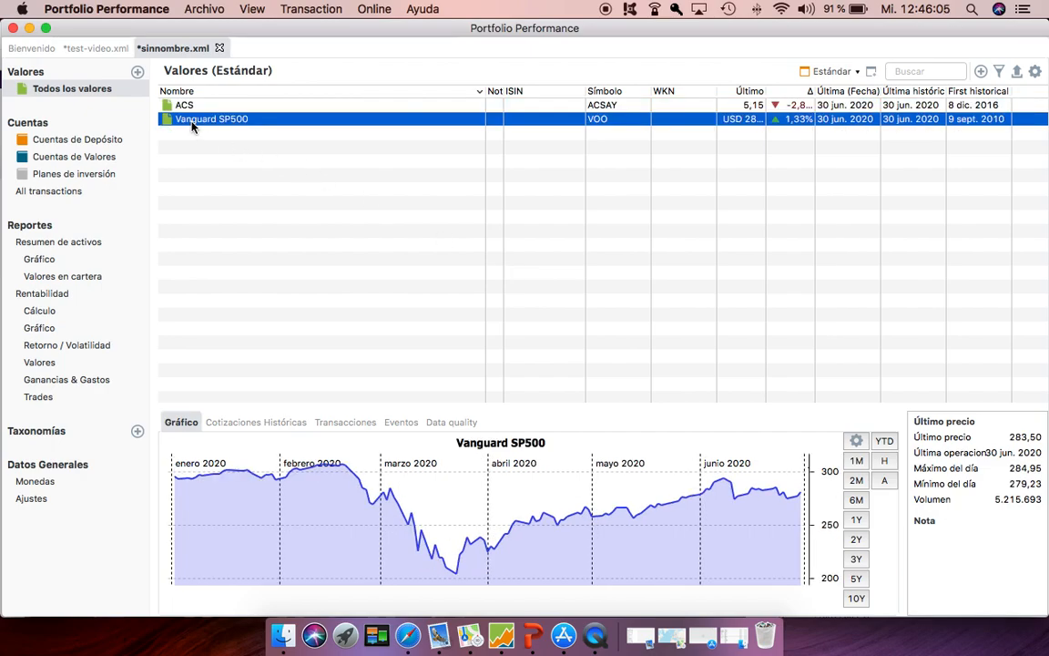
click(856, 520)
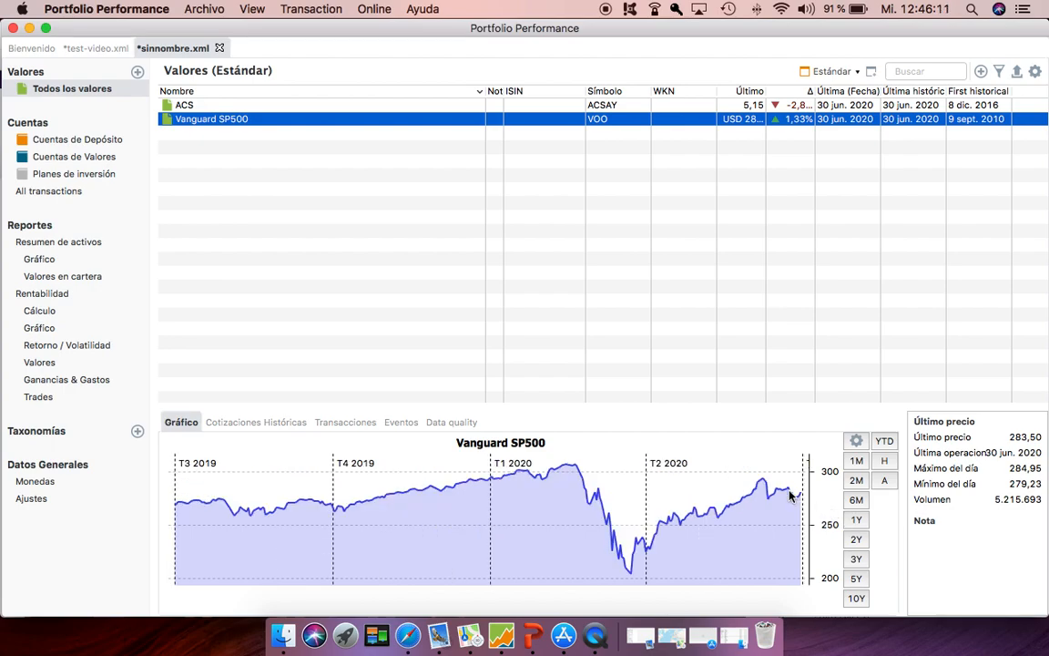
mouse_move(567, 359)
mouse_down()
mouse_move(562, 201)
mouse_move(586, 349)
mouse_up()
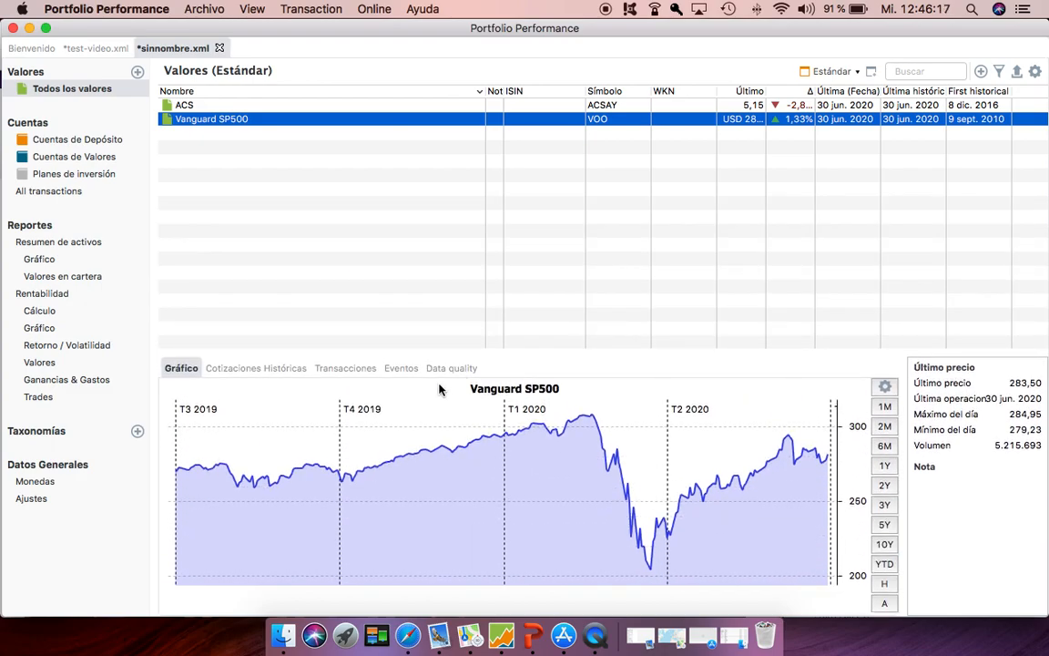
Step: Review the transactions and historical quotes of Vanguard SP500, and check the deposit accounts
click(357, 369)
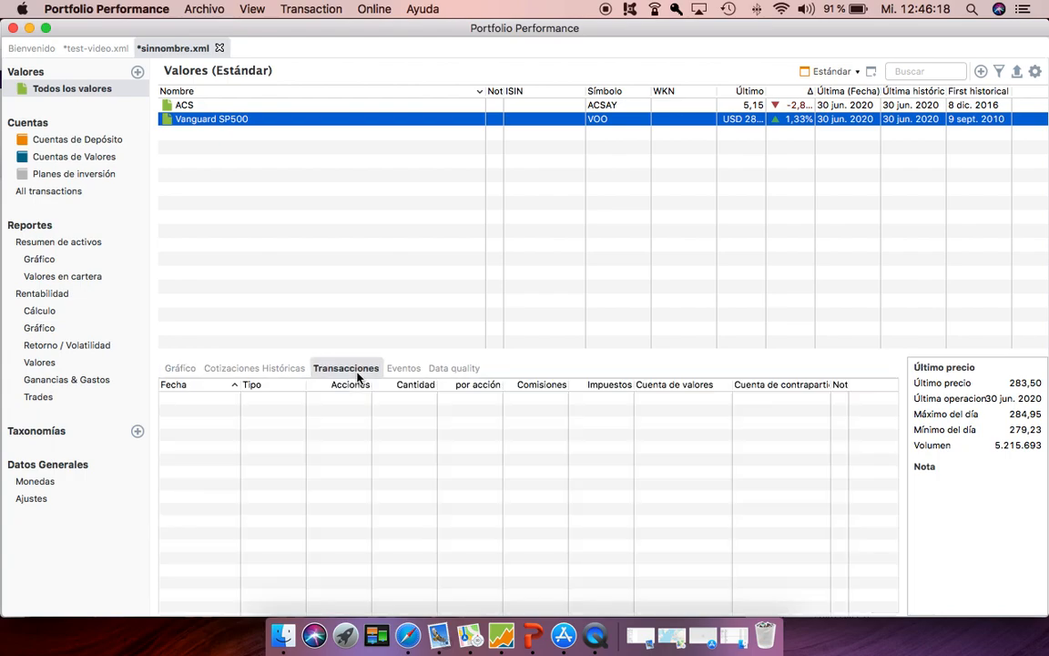
click(276, 372)
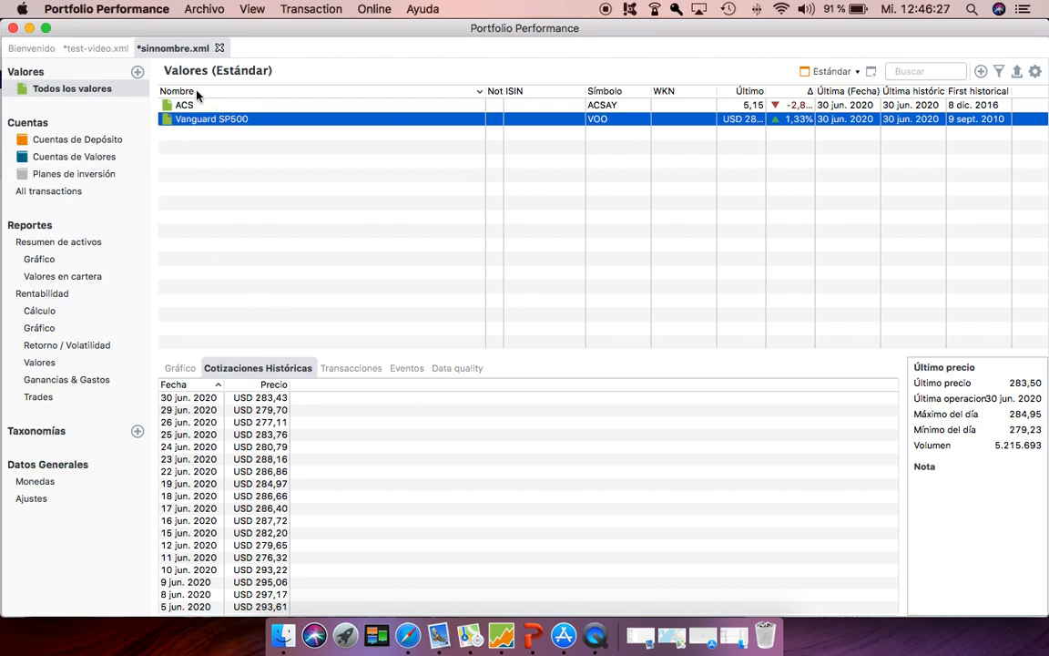
click(100, 144)
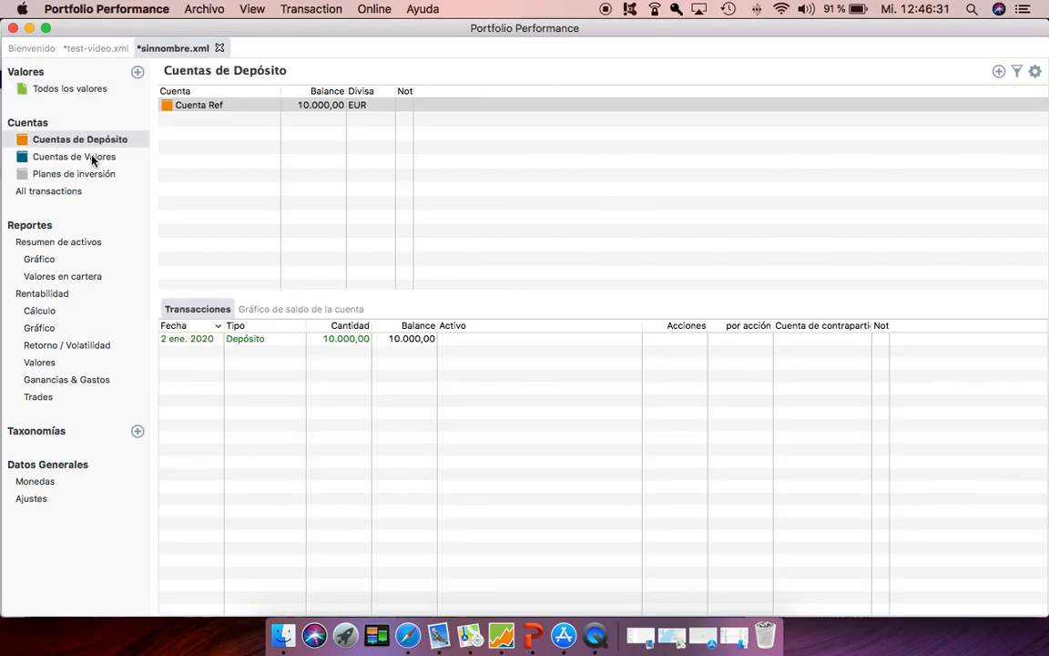
Step: Start a purchase of ACS in the Mi deposito securities account and date it 2 January 2020
click(92, 158)
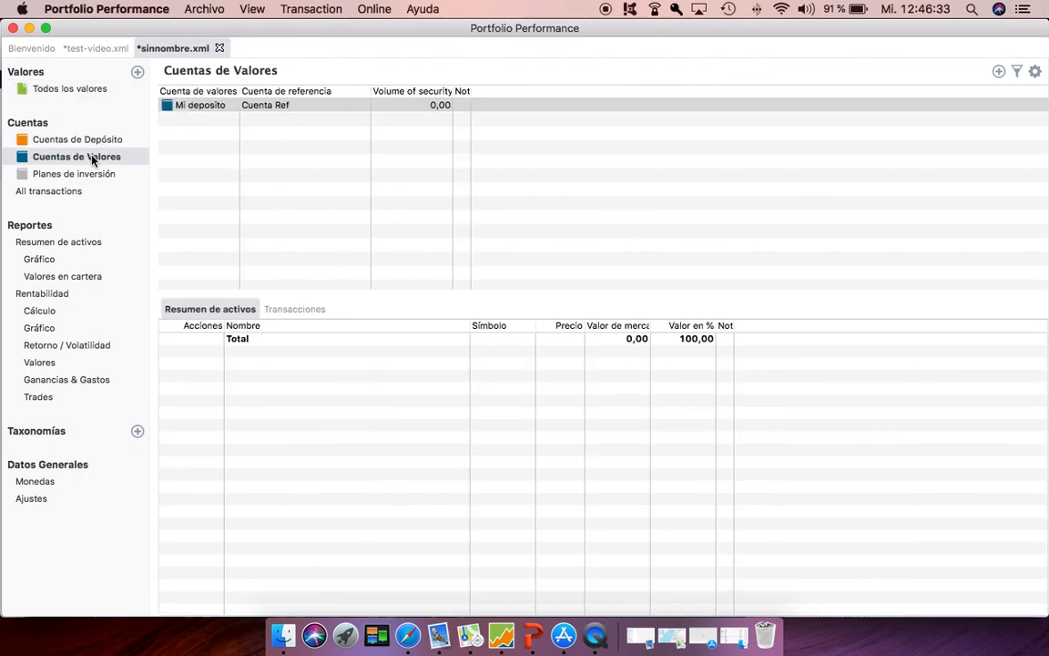
click(999, 72)
click(897, 115)
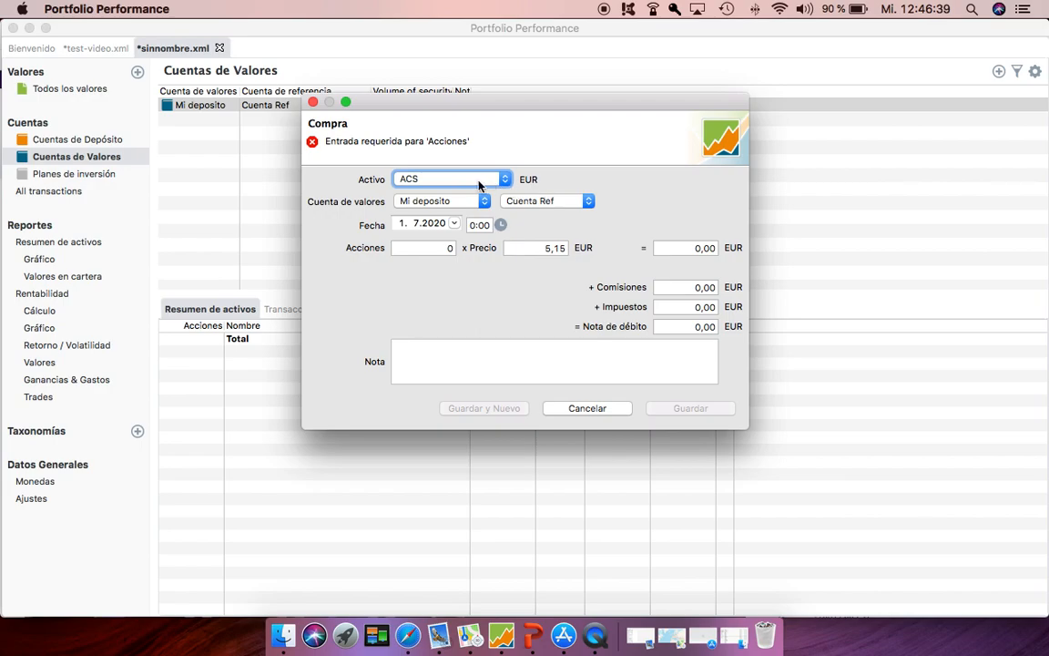
click(454, 225)
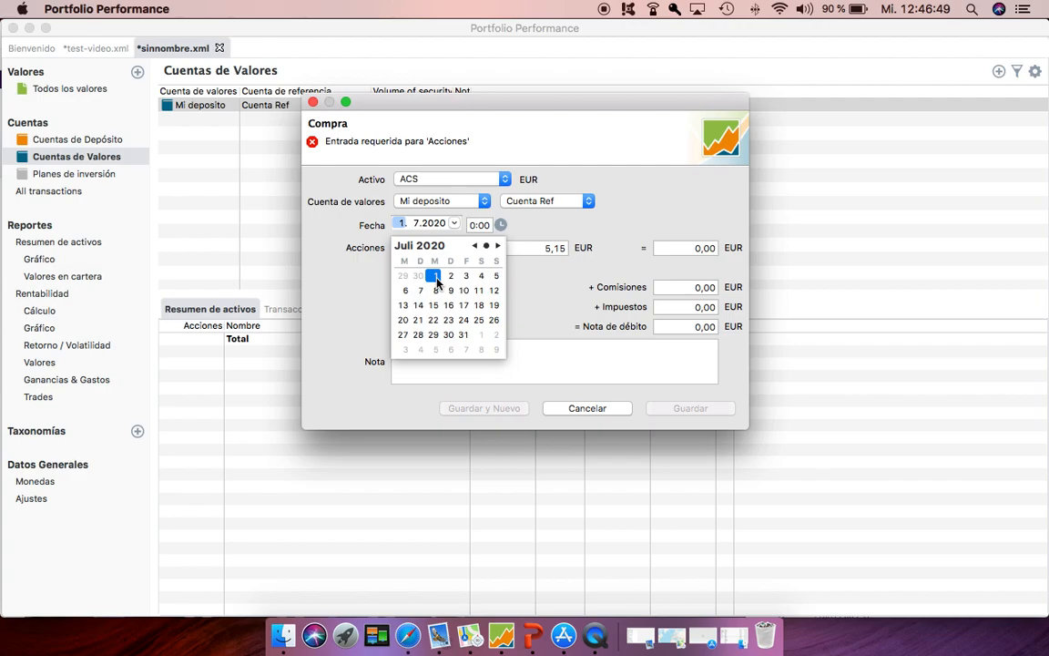
click(474, 246)
click(473, 246)
click(473, 246)
click(474, 246)
click(473, 246)
click(474, 246)
click(450, 275)
Step: Save the ACS purchase with 127 shares at a price of 7,84 EUR and check the deposit account's transactions
click(454, 250)
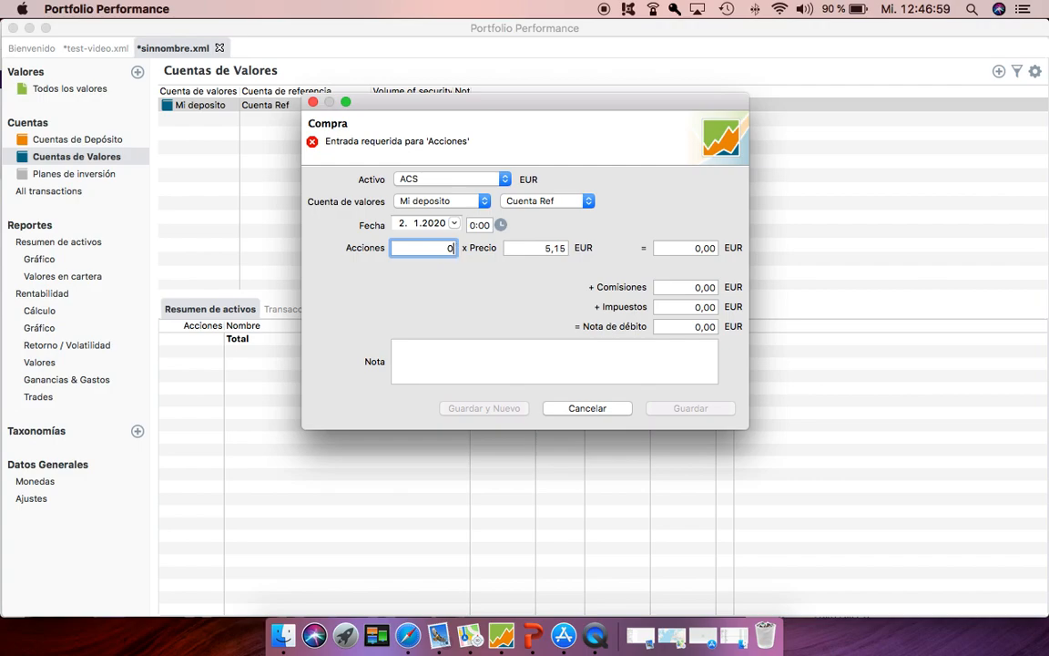
text(127)
click(553, 244)
key(BackSpace)
key(BackSpace)
key(BackSpace)
key(BackSpace)
text(7,84)
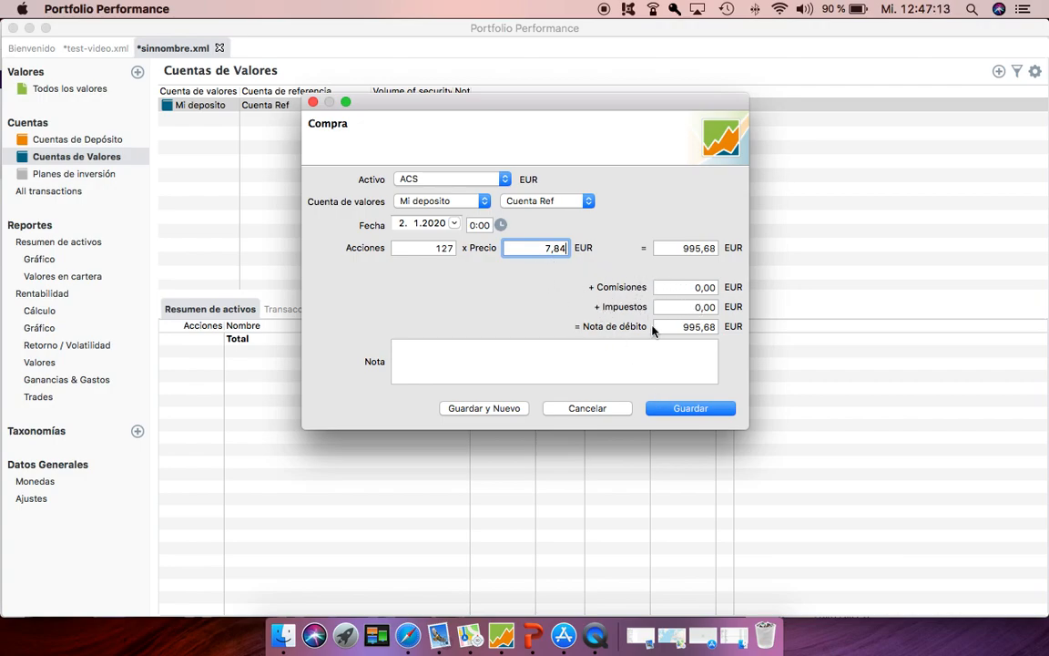
click(683, 408)
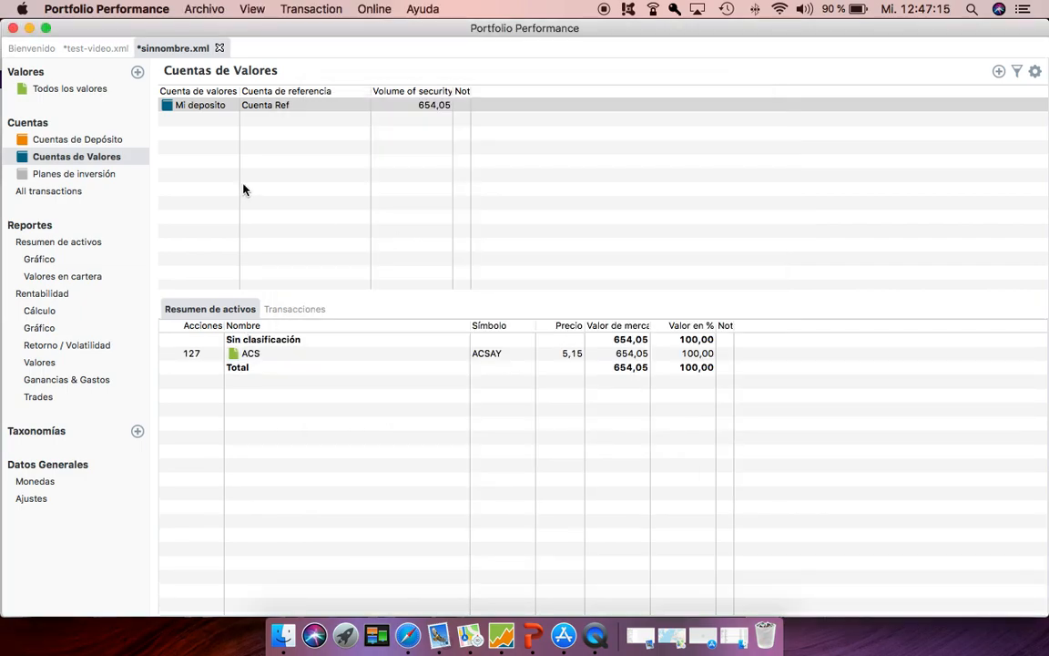
click(109, 142)
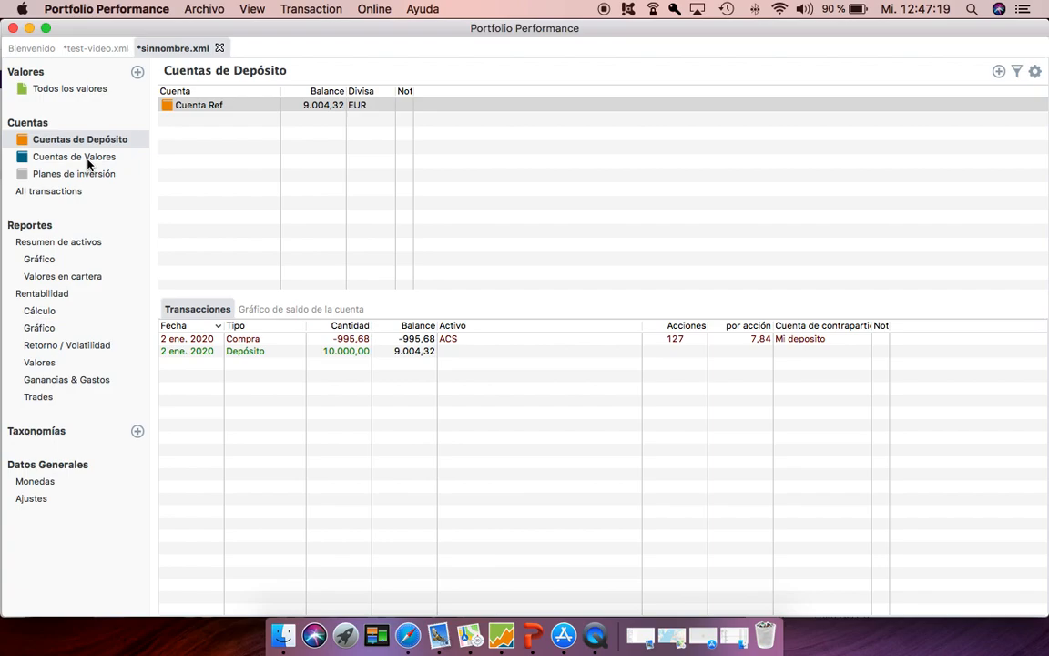
Step: Create a new investment plan named ETF americano
click(85, 176)
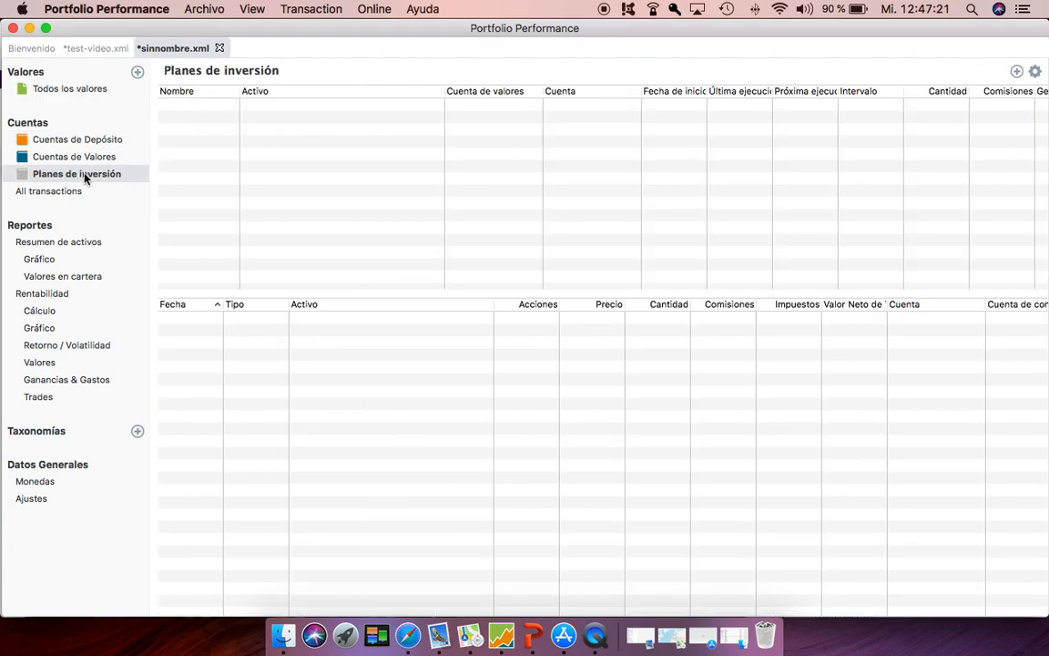
click(1016, 72)
click(936, 89)
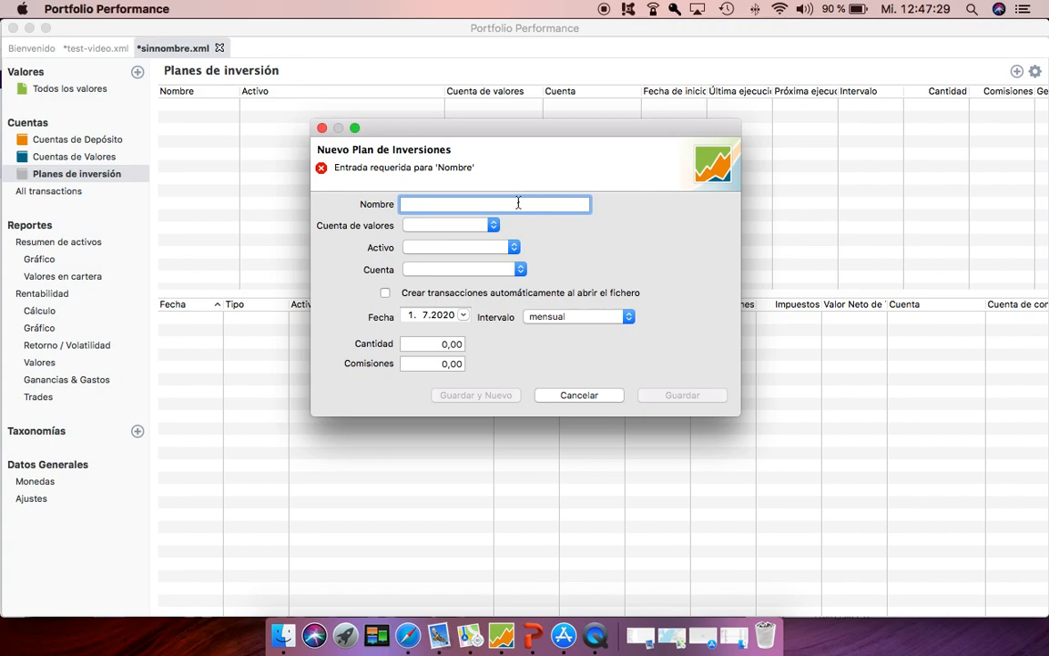
text(ETF a)
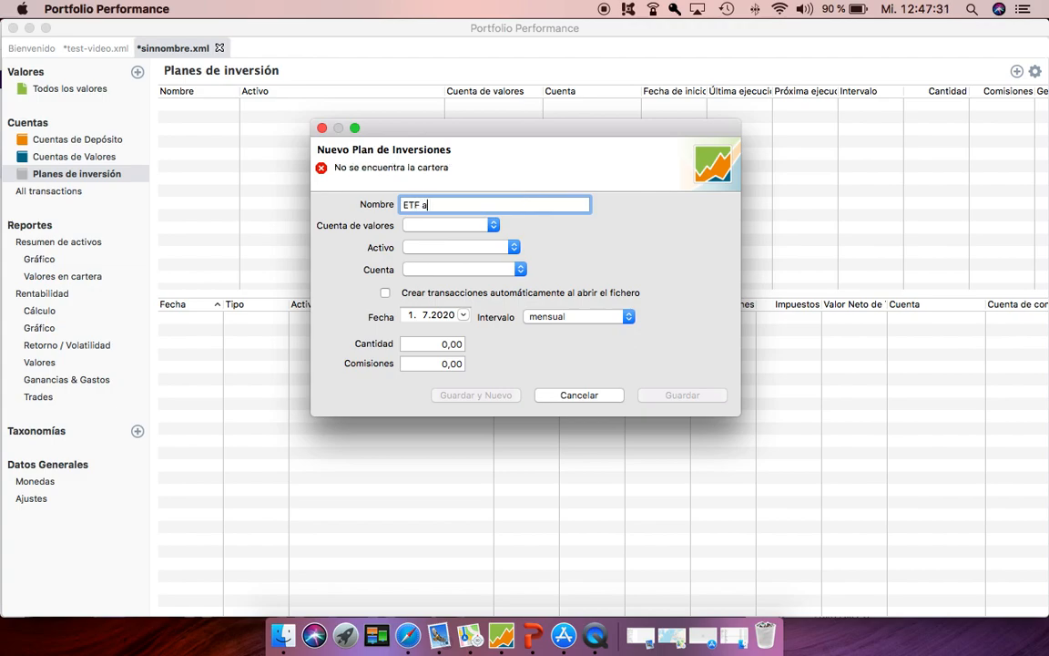
text(mericano)
Step: Assign the securities account Mi deposito, the asset Vanguard SP500 and the account Cuenta Ref to the investment plan
click(494, 227)
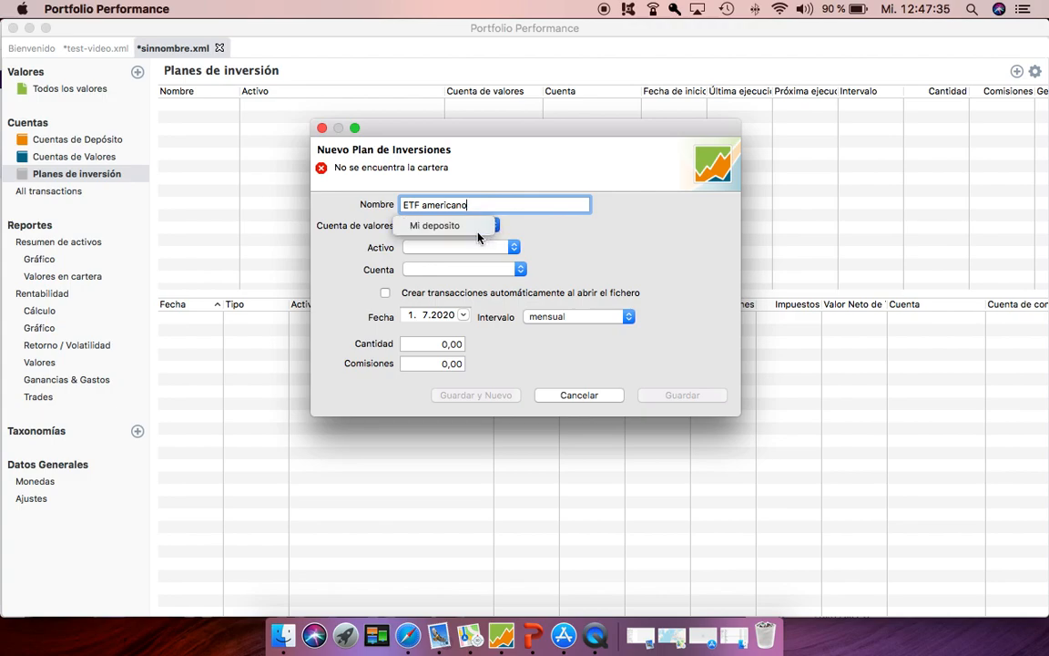
click(478, 228)
click(497, 248)
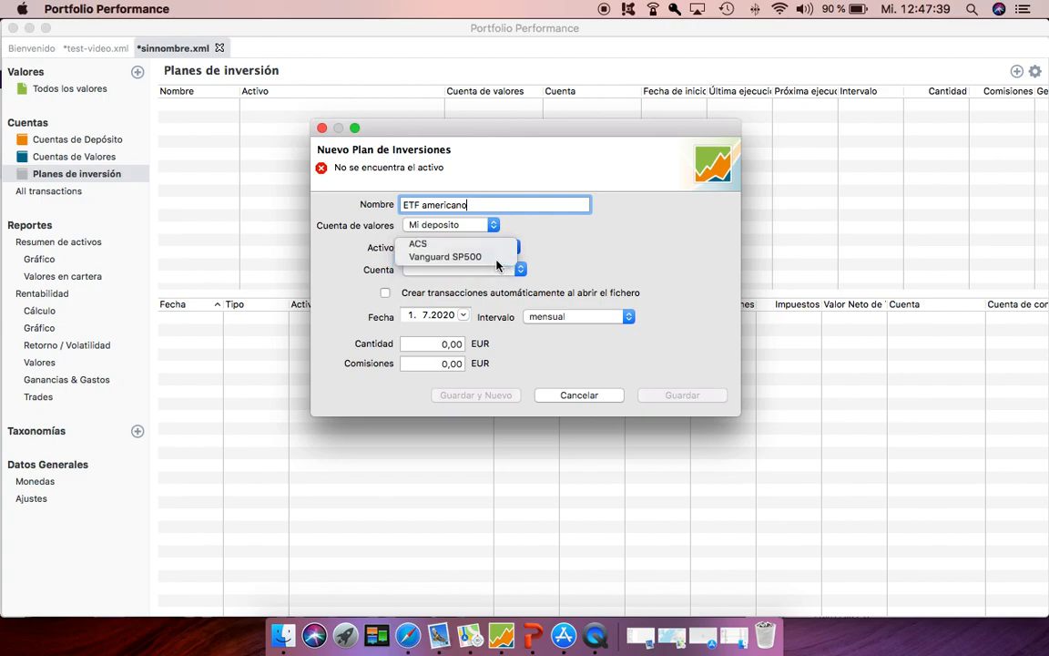
click(498, 262)
click(505, 269)
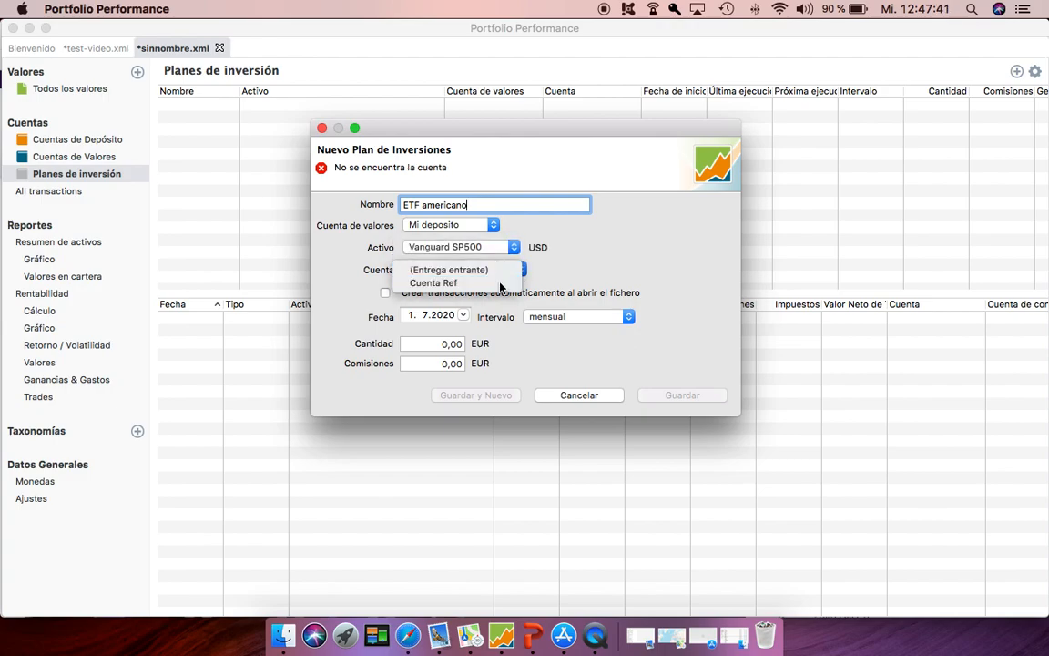
click(503, 283)
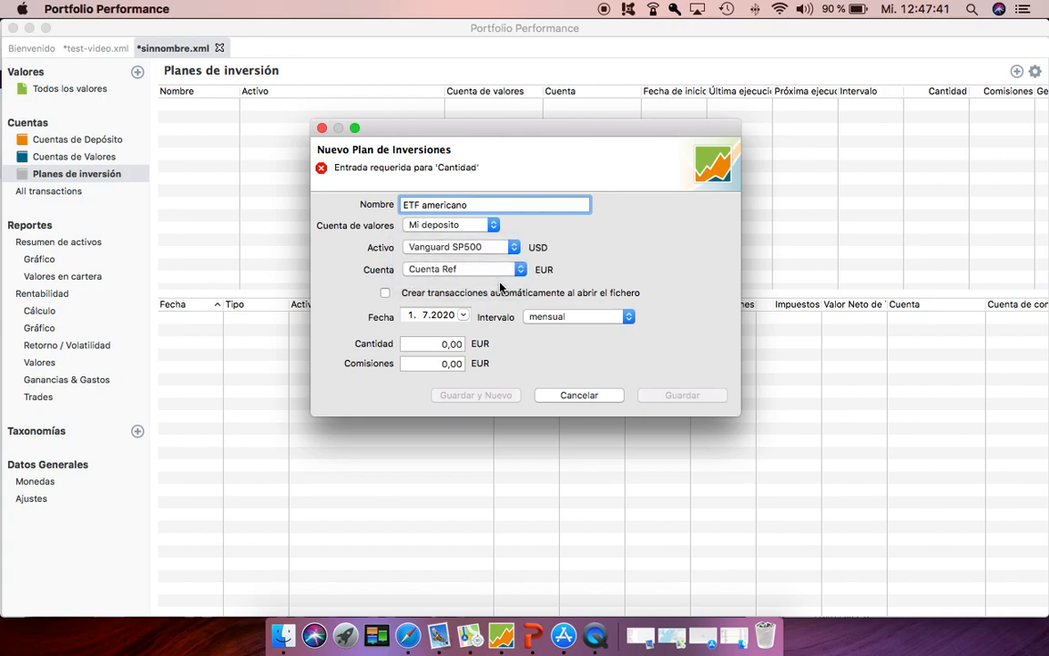
Step: Set the investment plan's start date to 2 January 2020
click(463, 315)
click(483, 337)
click(484, 338)
click(483, 338)
click(484, 337)
click(484, 338)
click(484, 338)
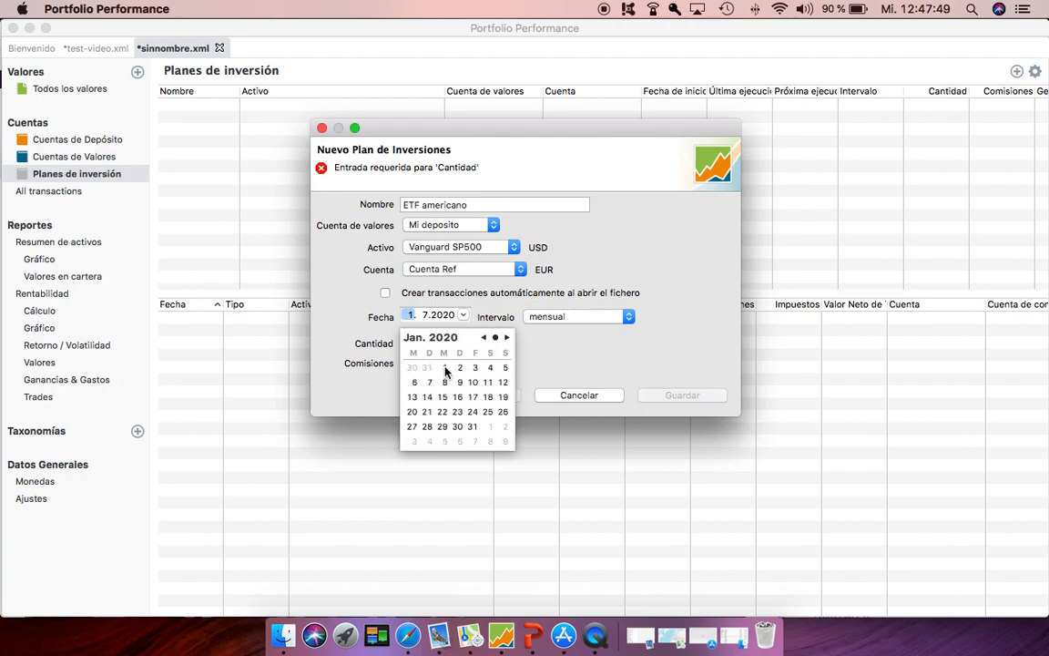
click(458, 369)
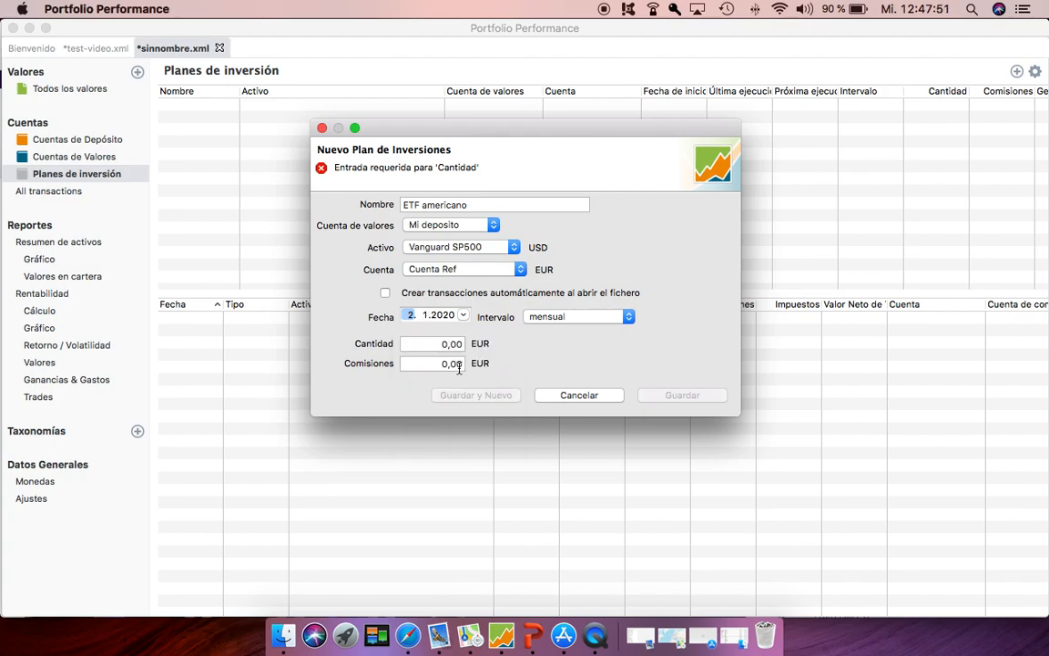
Step: Set the plan's amount to 200 EUR and save the investment plan
click(453, 343)
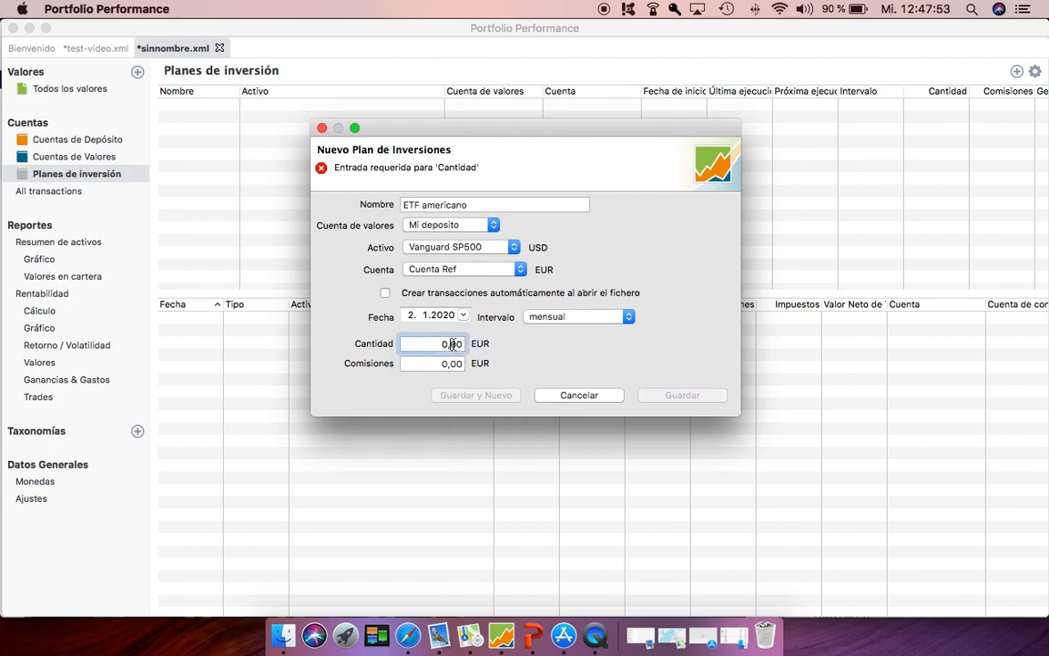
key(BackSpace)
key(BackSpace)
key(BackSpace)
key(BackSpace)
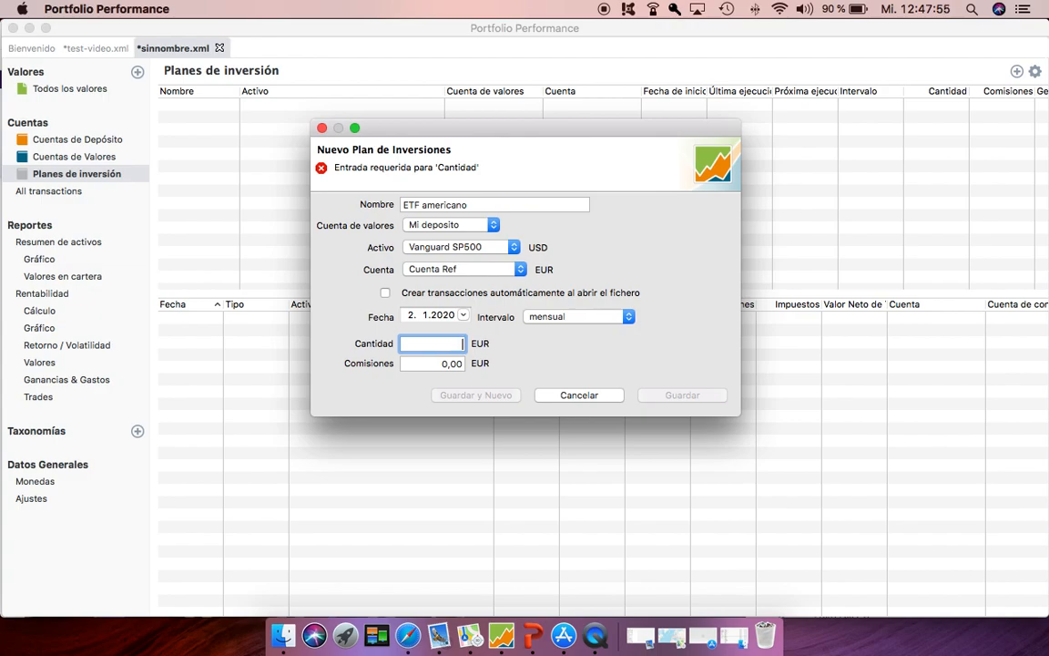
text(2000)
key(BackSpace)
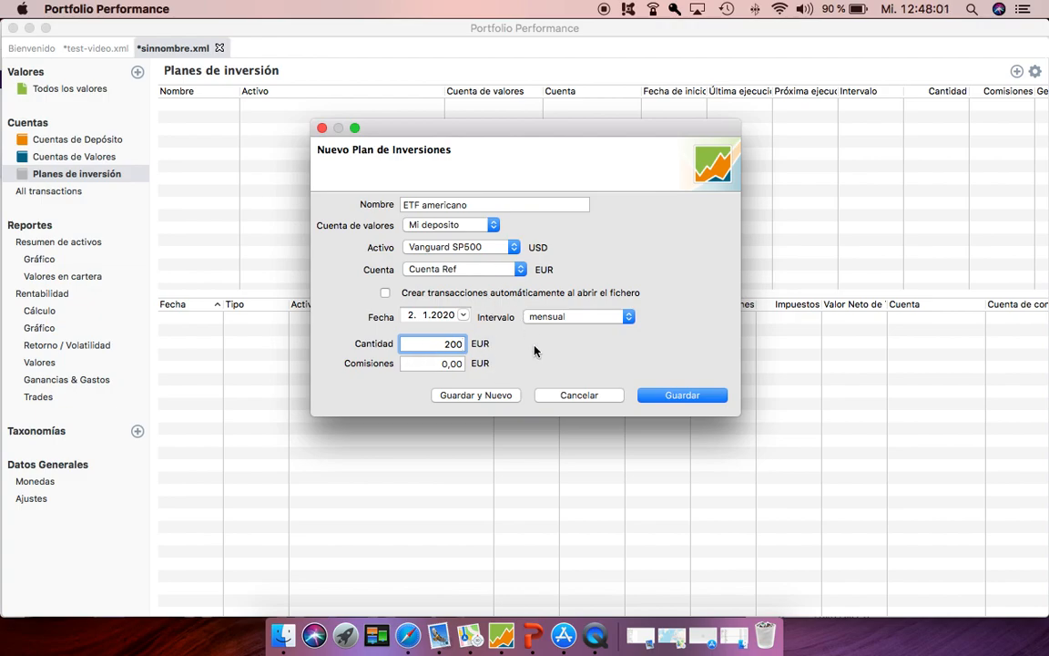
click(669, 403)
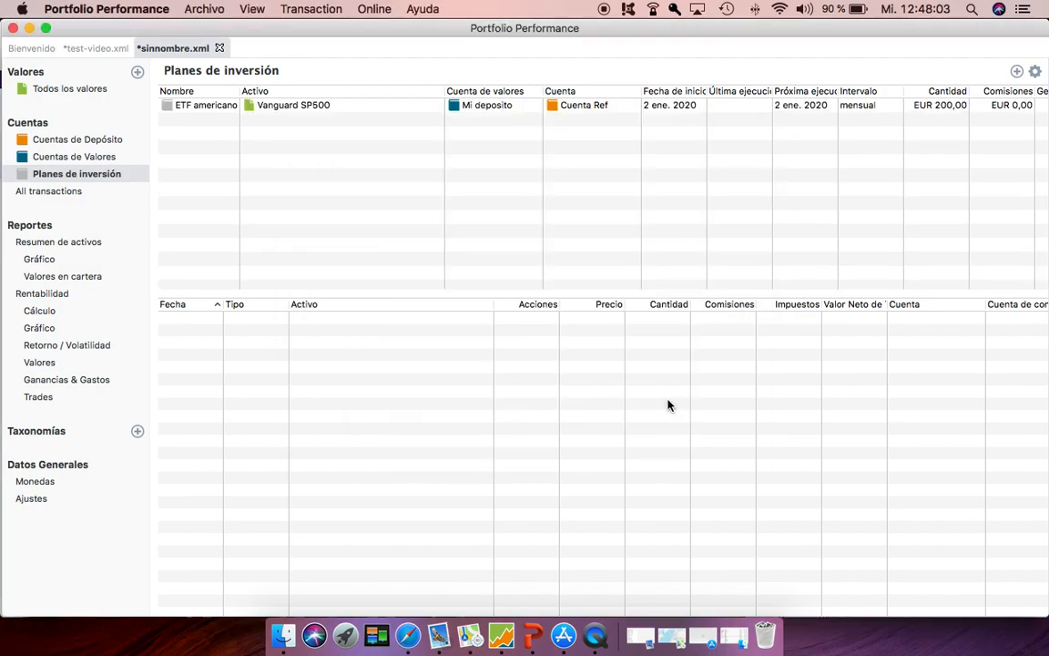
Step: Generate the purchases of the ETF americano plan and check the price charts of ACS and Vanguard SP500
right_click(301, 106)
click(341, 108)
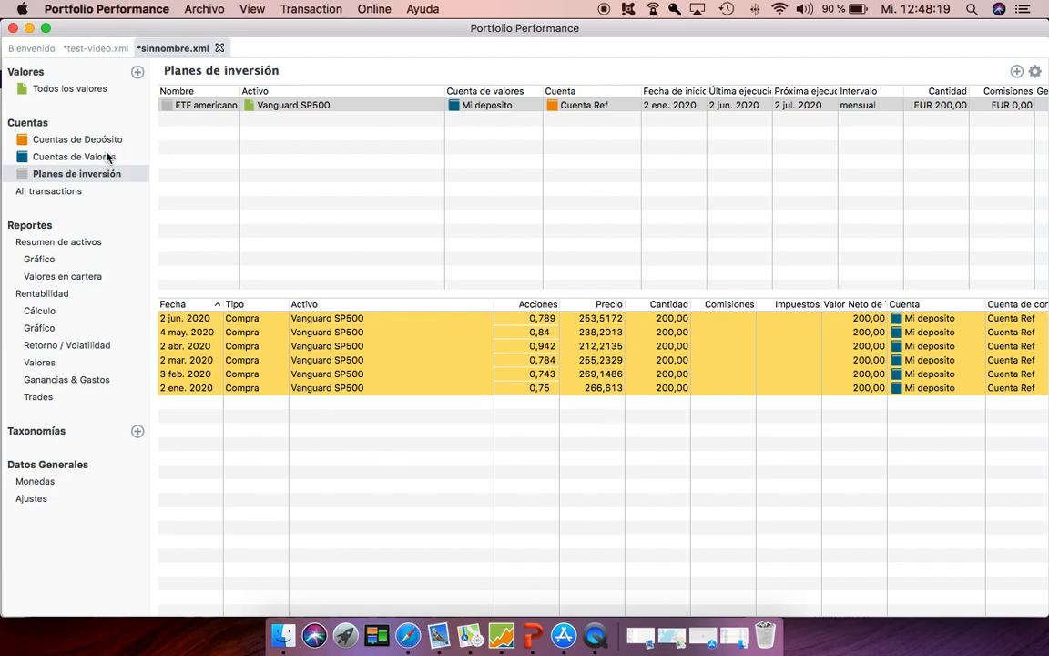
click(74, 90)
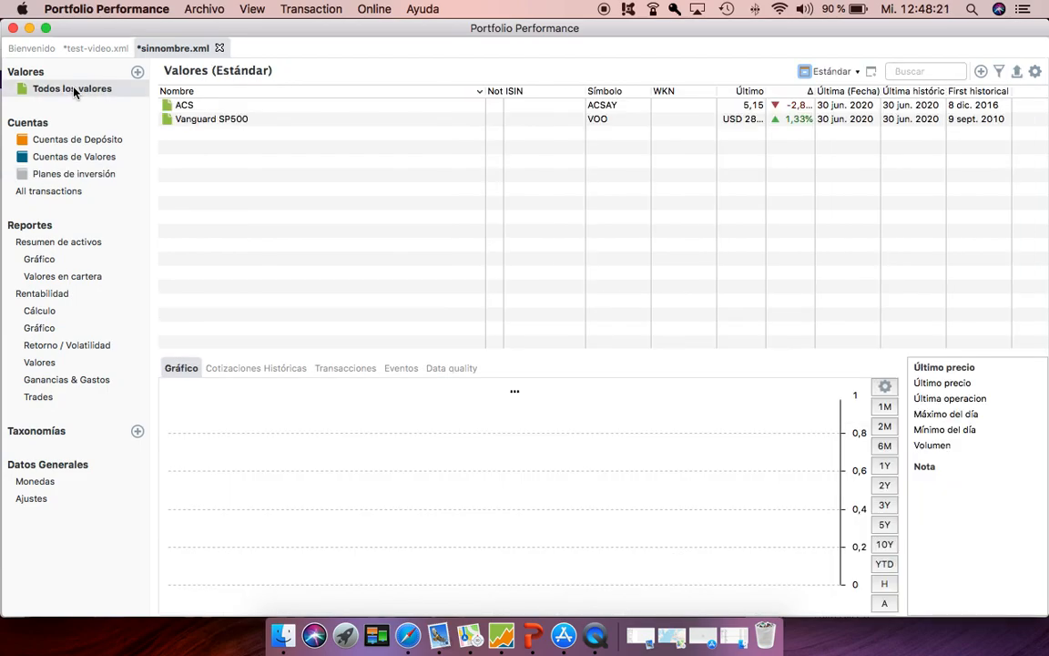
click(193, 106)
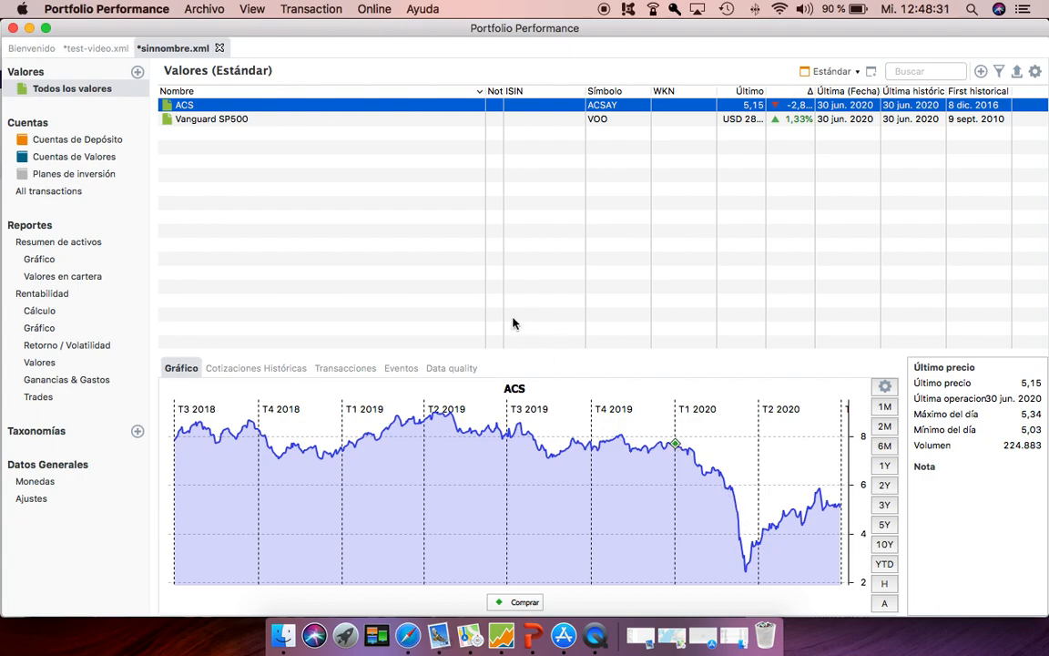
click(223, 121)
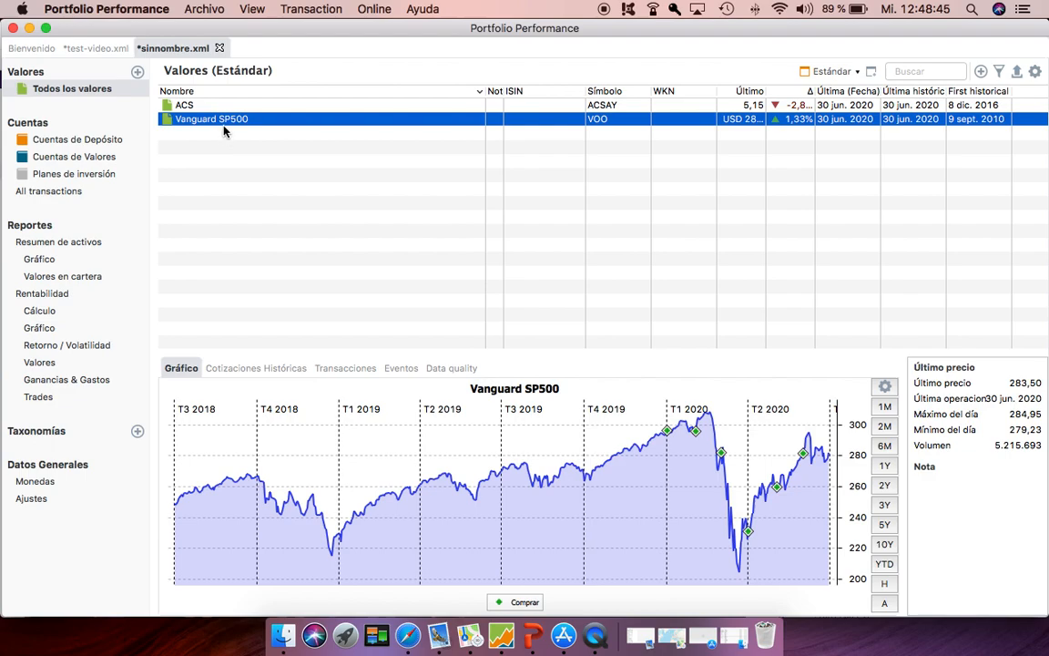
Step: Switch to the test-video.xml portfolio and review its securities list, asset summary with filter and currency options, and asset history chart
click(98, 52)
click(71, 91)
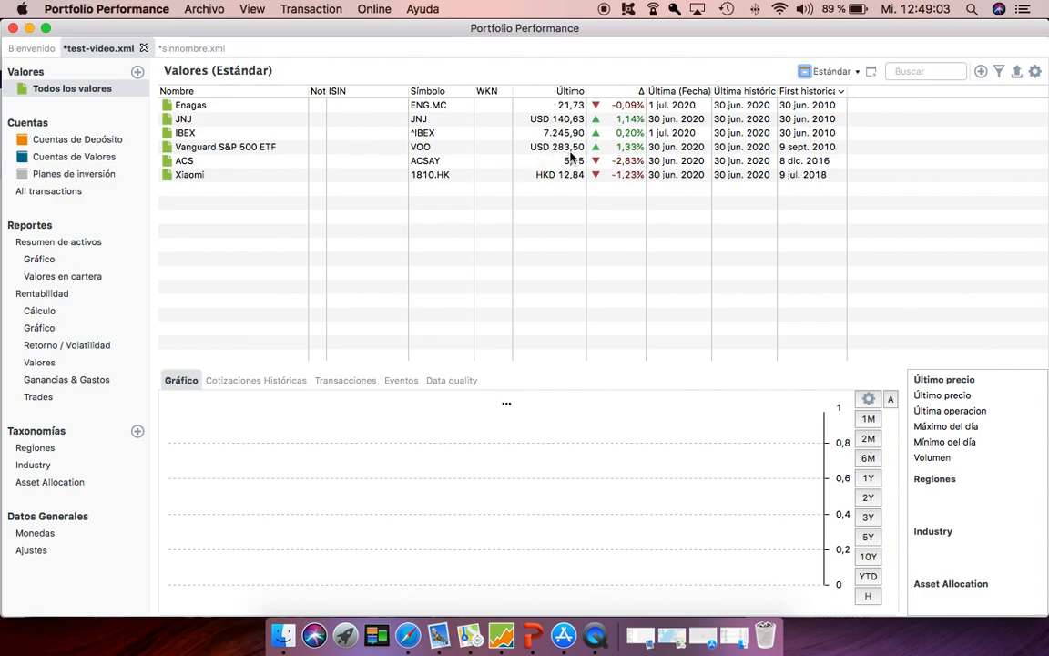
mouse_move(627, 160)
click(88, 244)
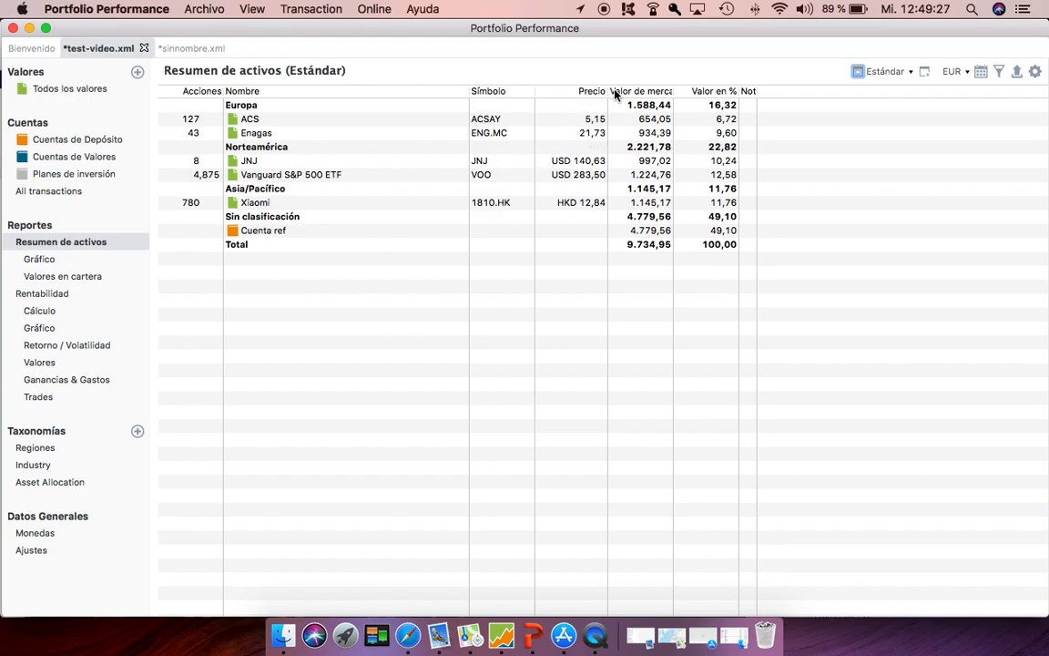
click(1000, 72)
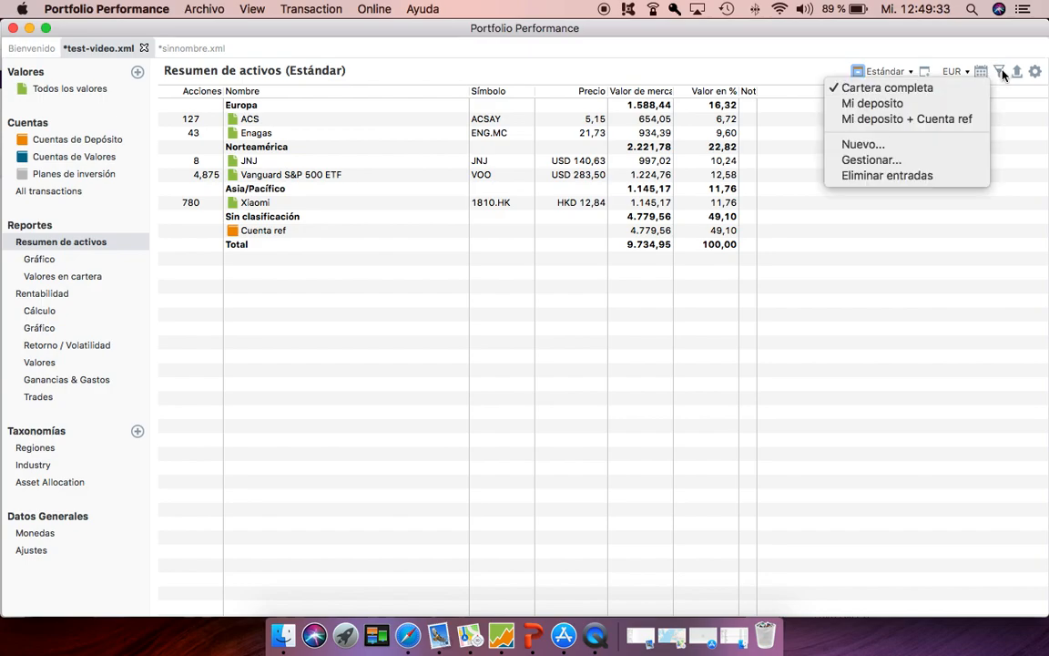
click(1003, 75)
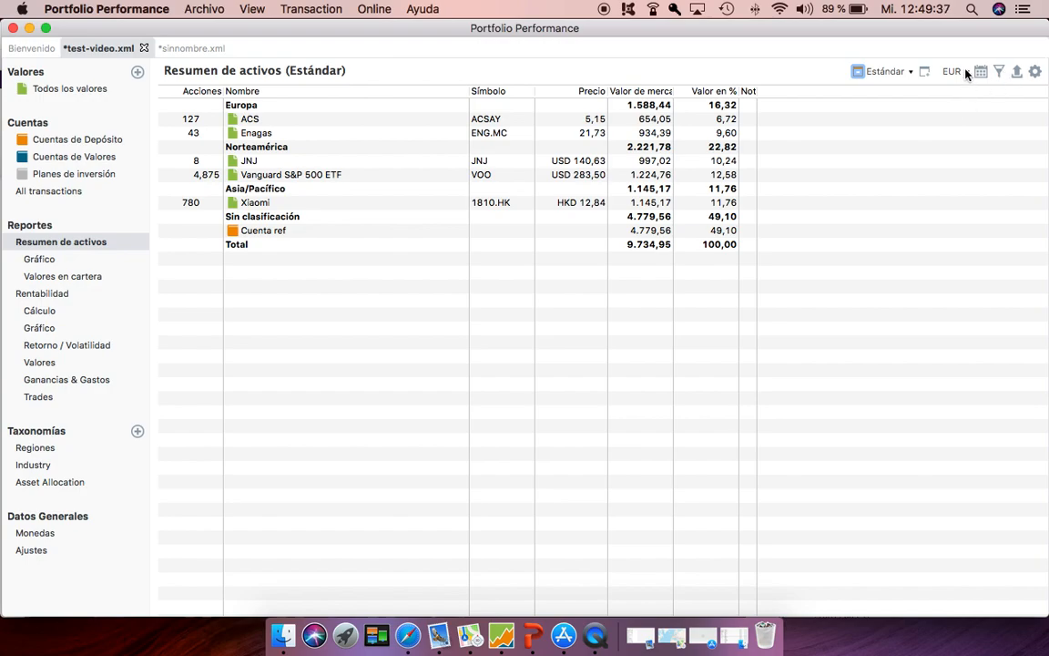
click(965, 72)
click(967, 74)
click(40, 261)
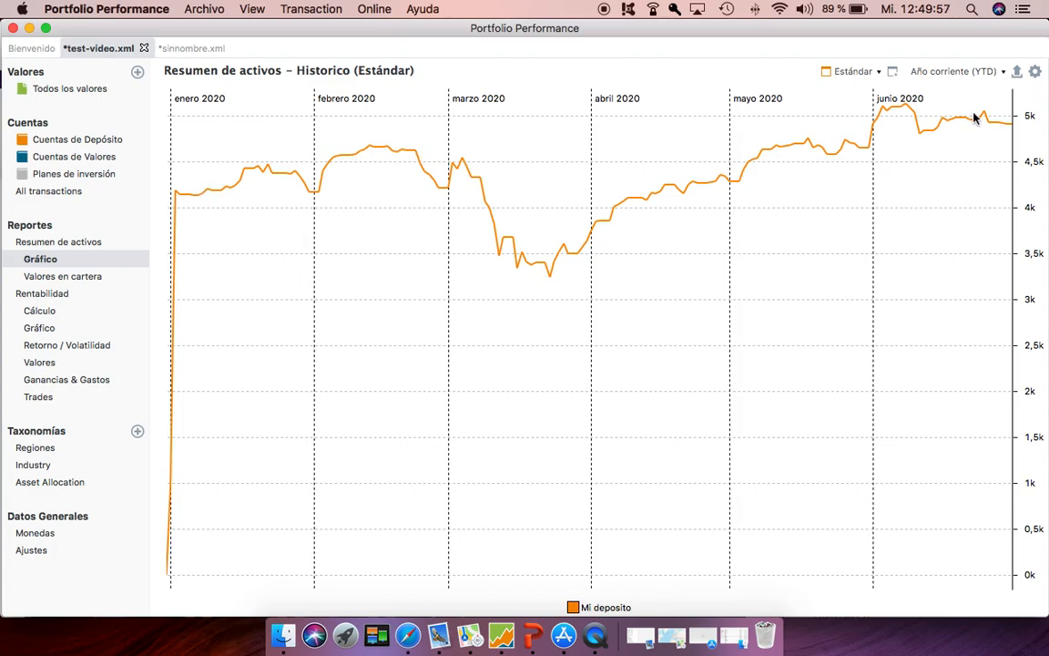
Step: Add the Mi deposito + Cuenta ref data series to the asset history chart and remove it again
click(1035, 73)
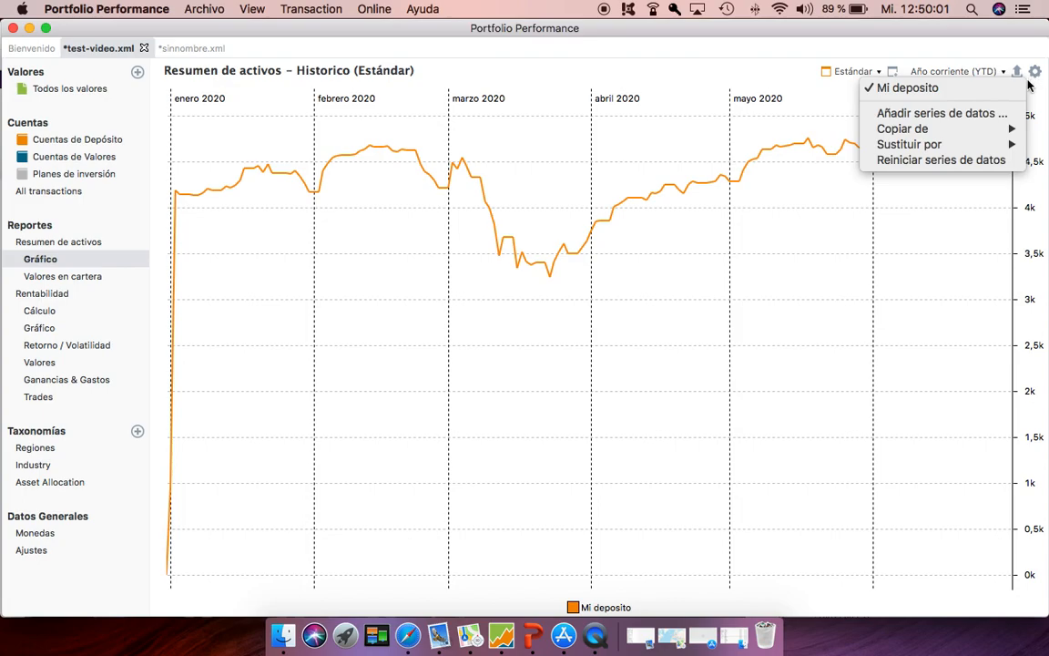
click(966, 118)
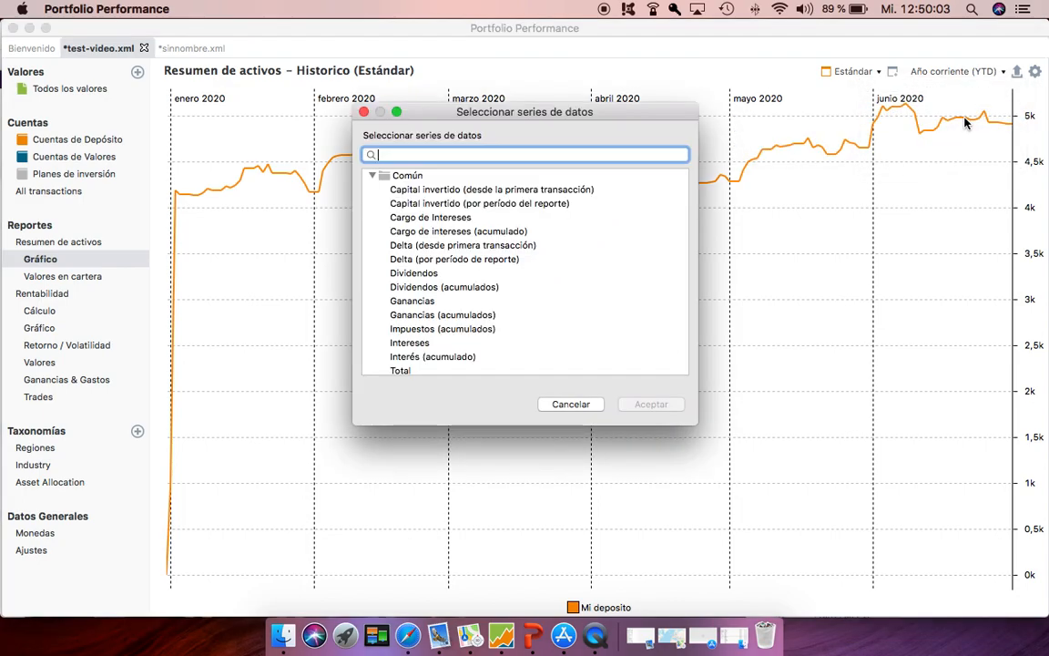
text(mi)
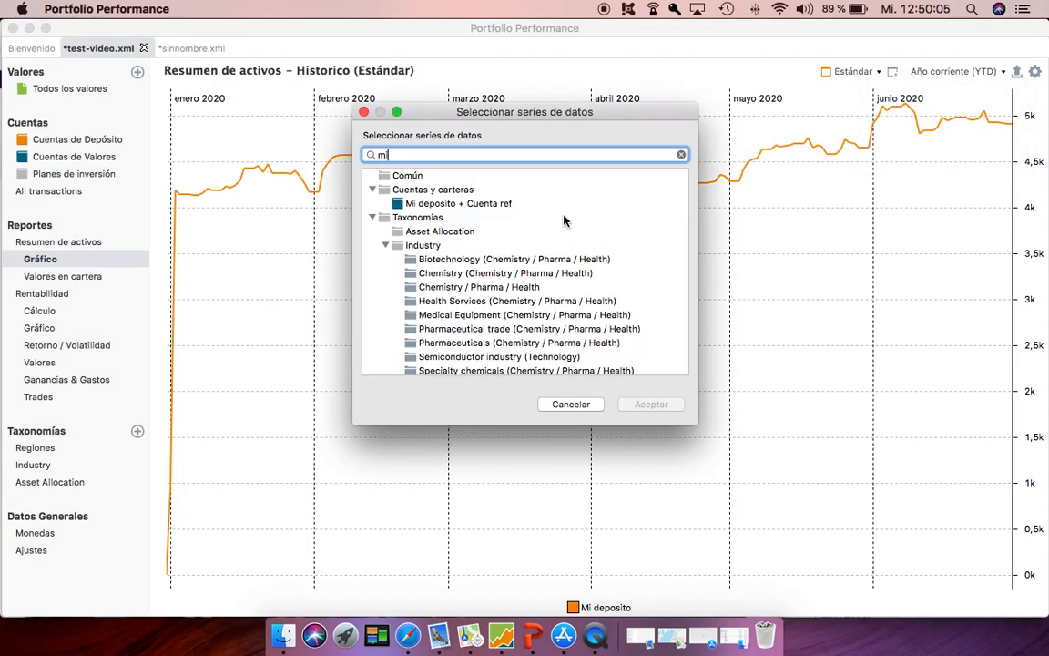
click(480, 205)
click(644, 404)
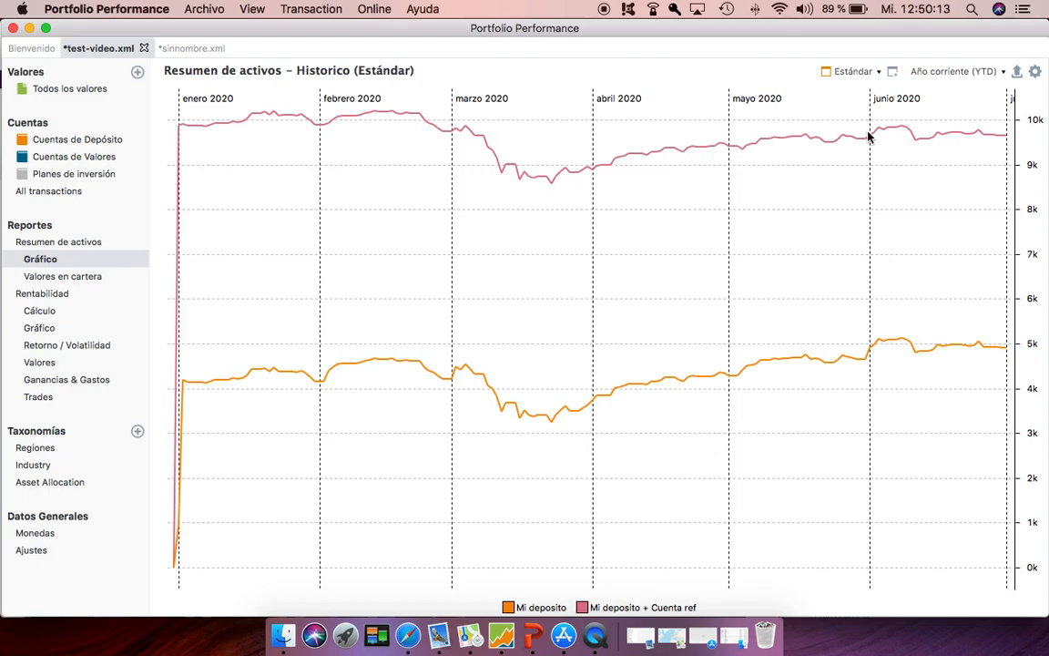
click(1036, 72)
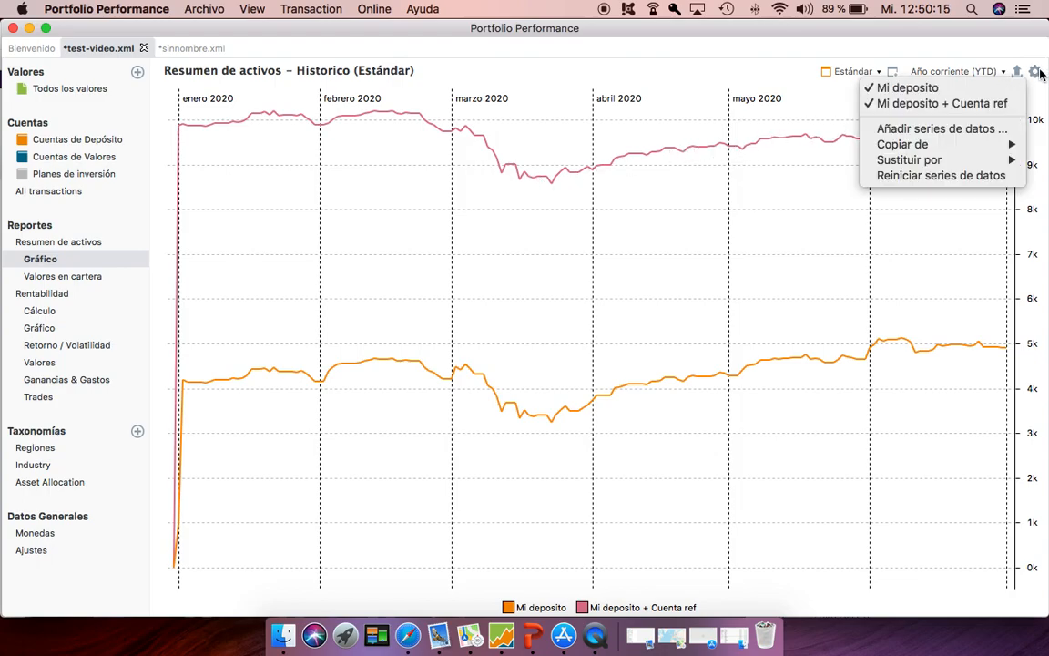
click(965, 106)
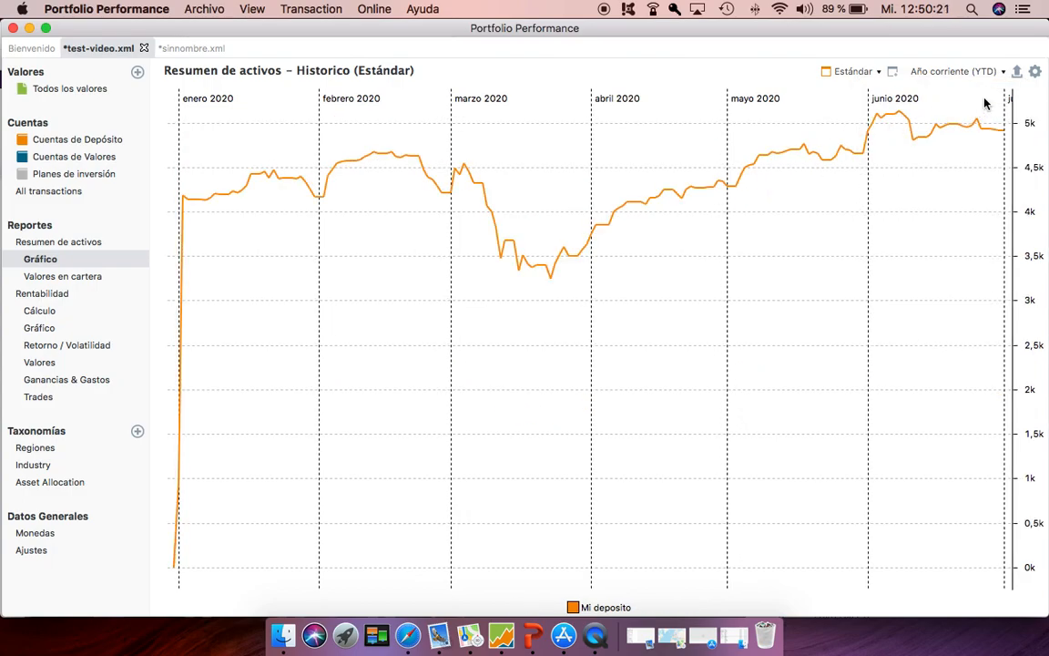
Step: Look over the reporting periods and data series options, and add the IBEX security as a data series to the asset history chart
click(1003, 72)
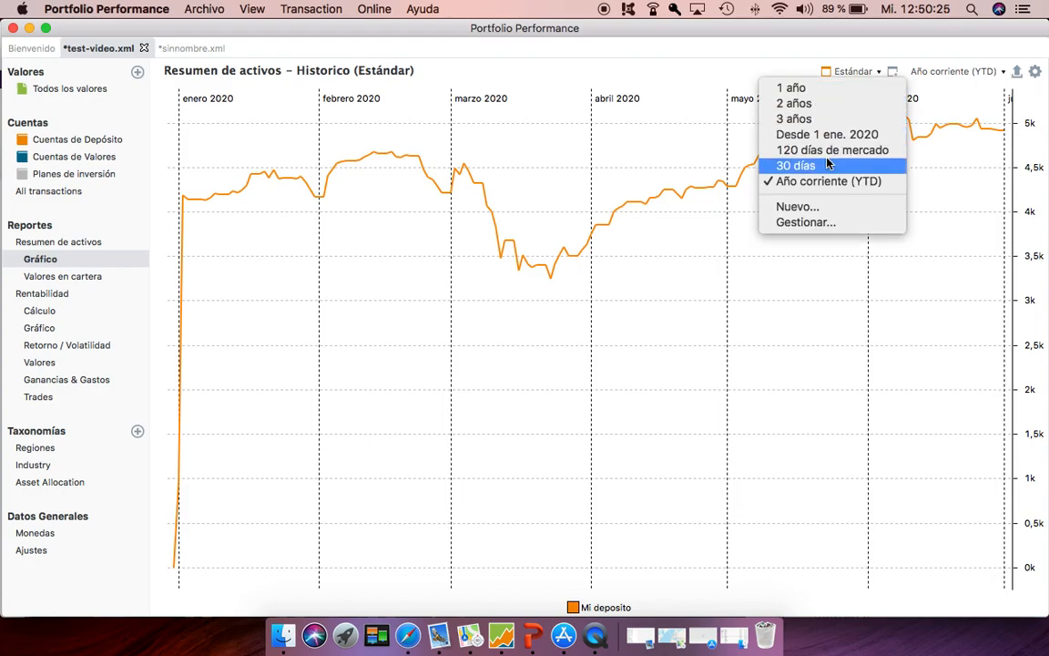
click(1037, 73)
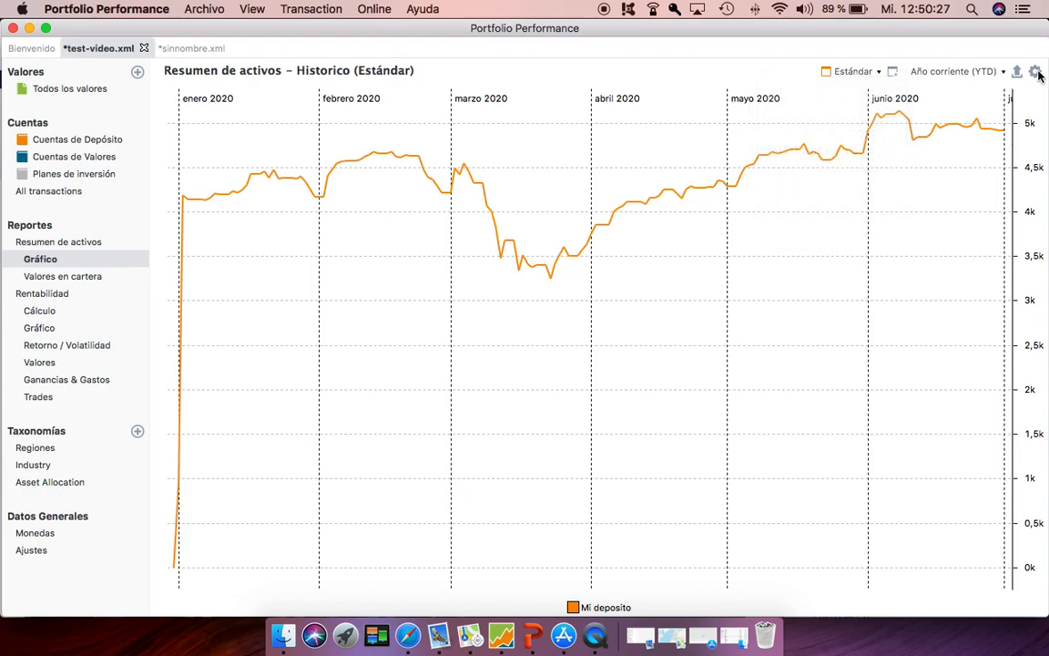
click(1036, 73)
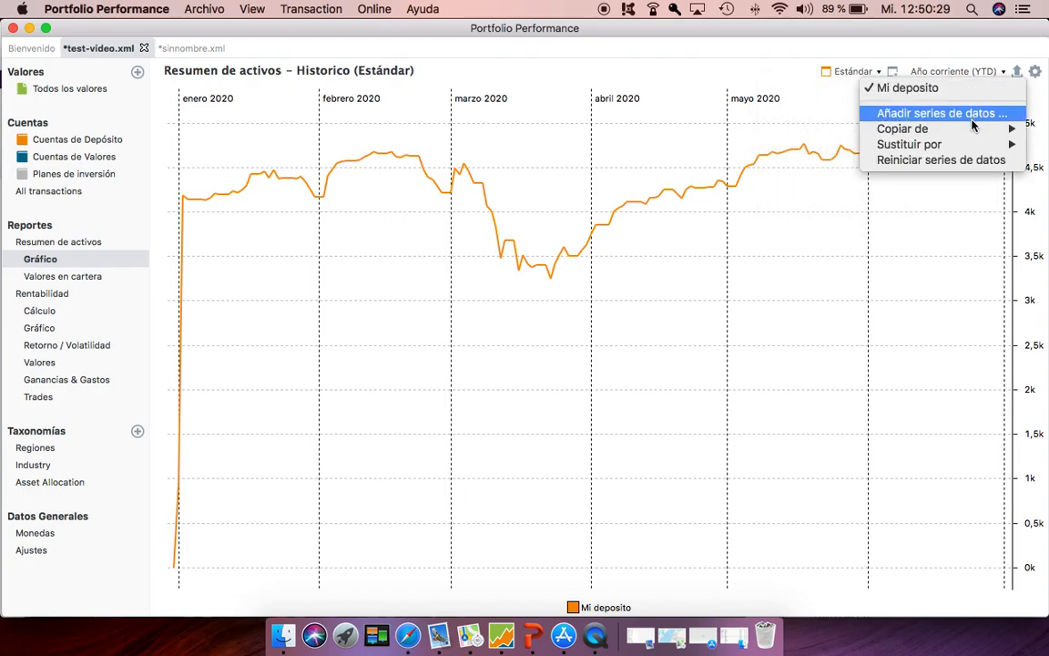
mouse_move(963, 134)
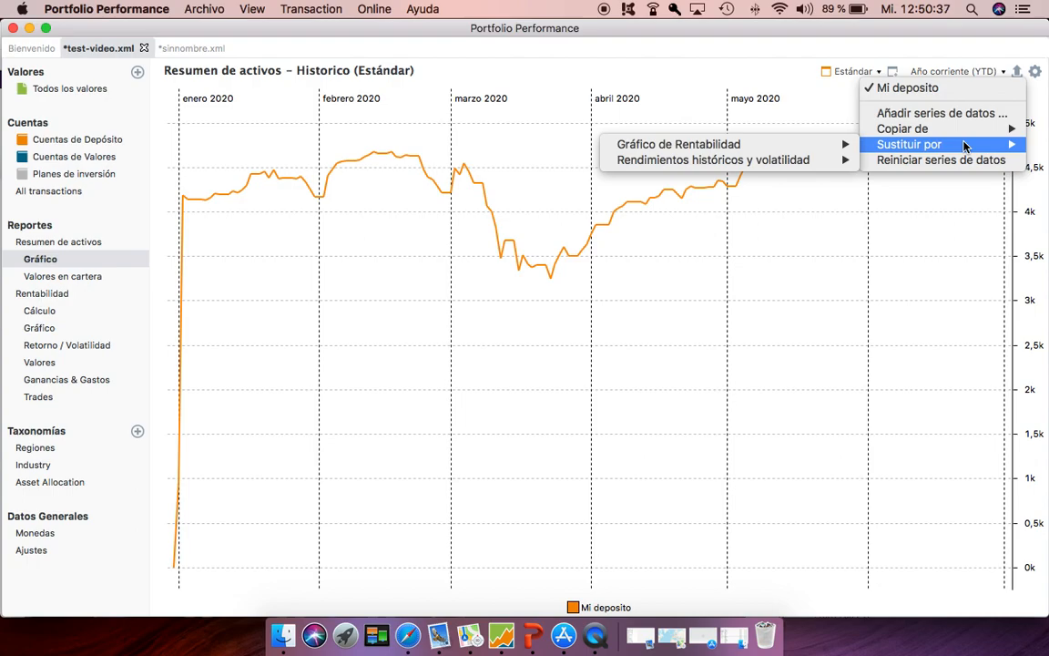
click(920, 113)
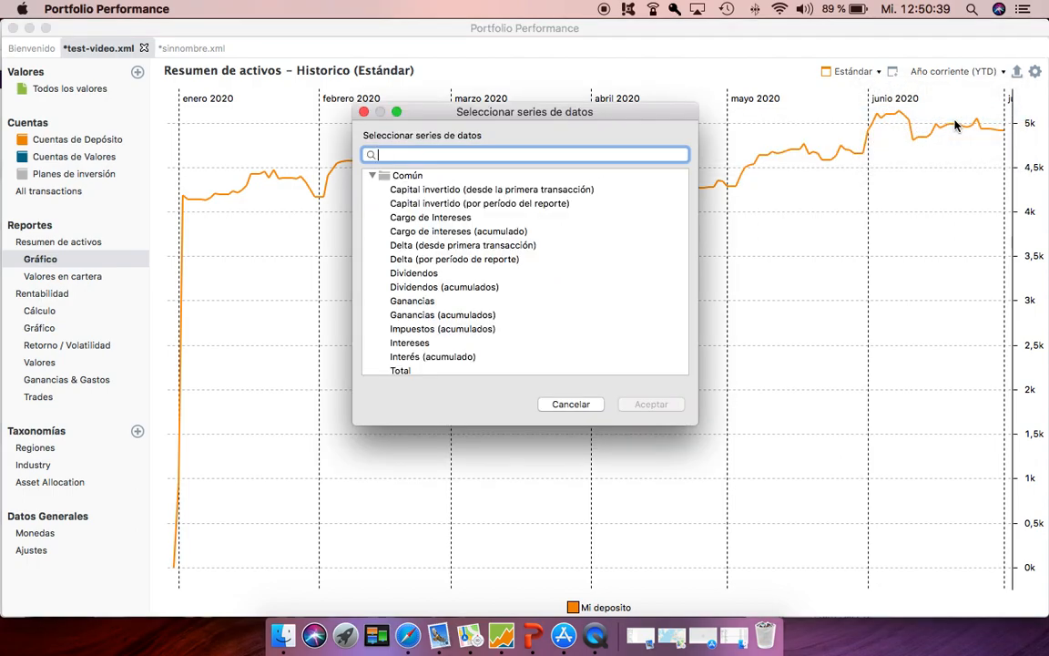
text(ibe)
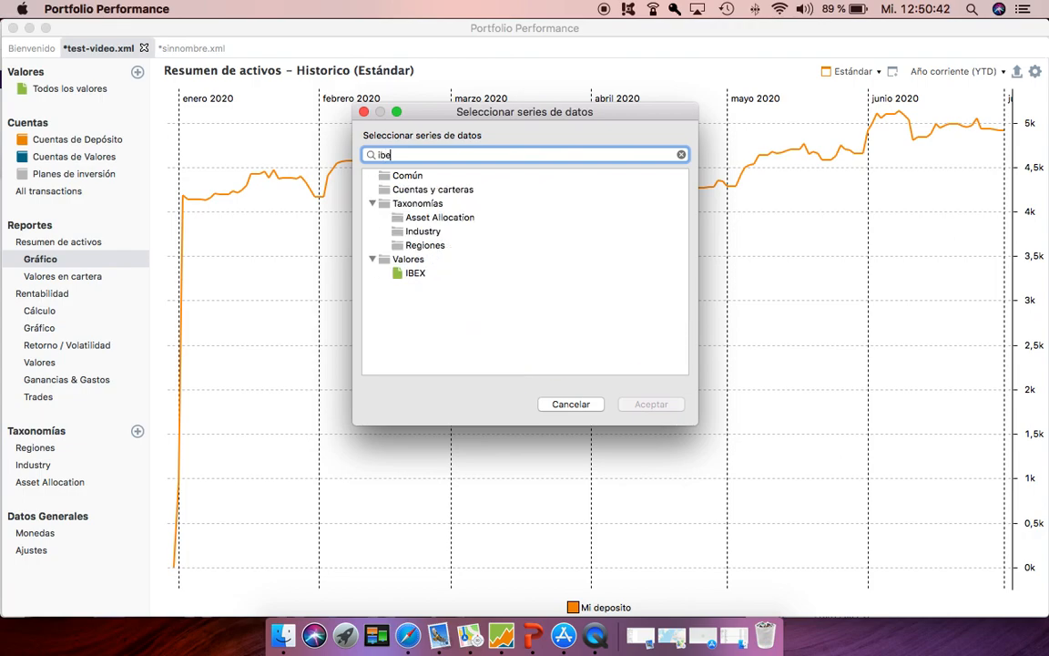
click(417, 273)
click(644, 404)
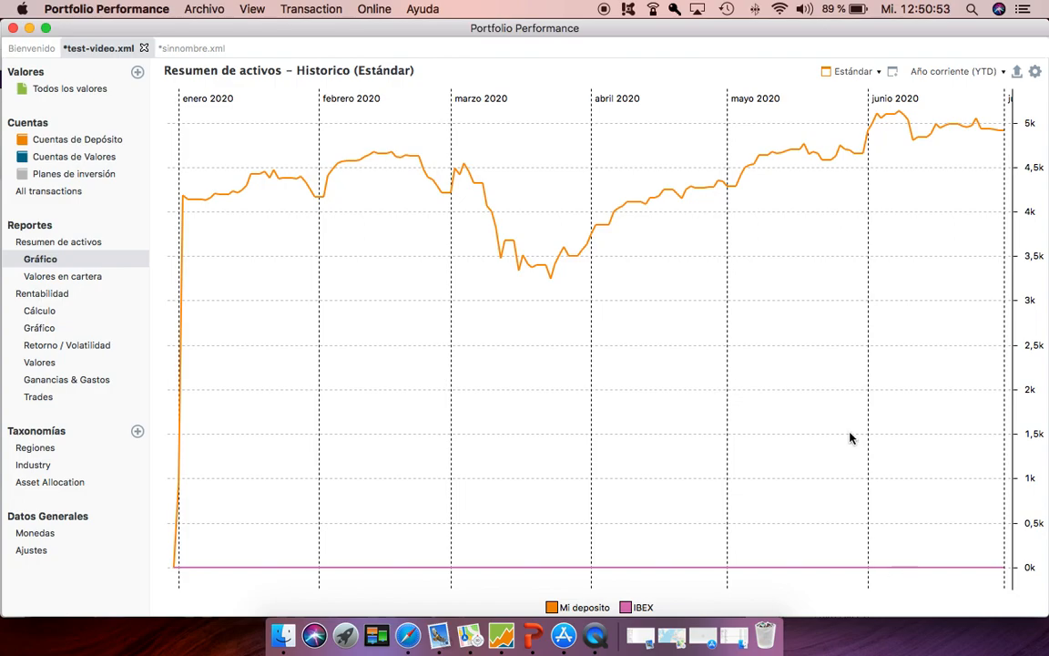
Step: Open the performance chart and remove the JNJ and Xiaomi benchmarks from it
click(43, 328)
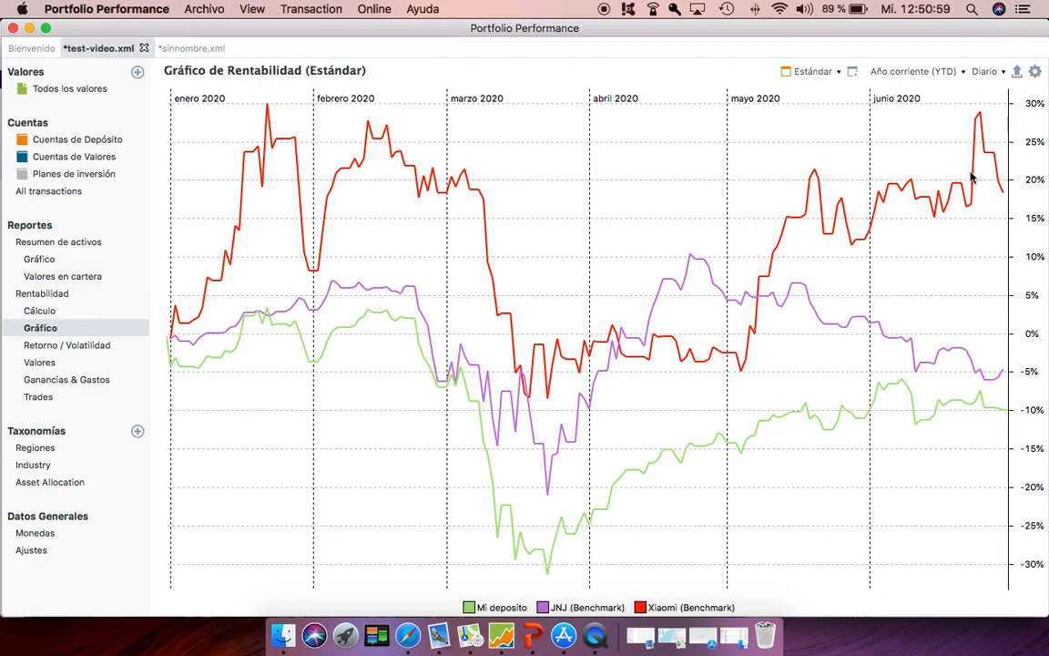
click(1034, 72)
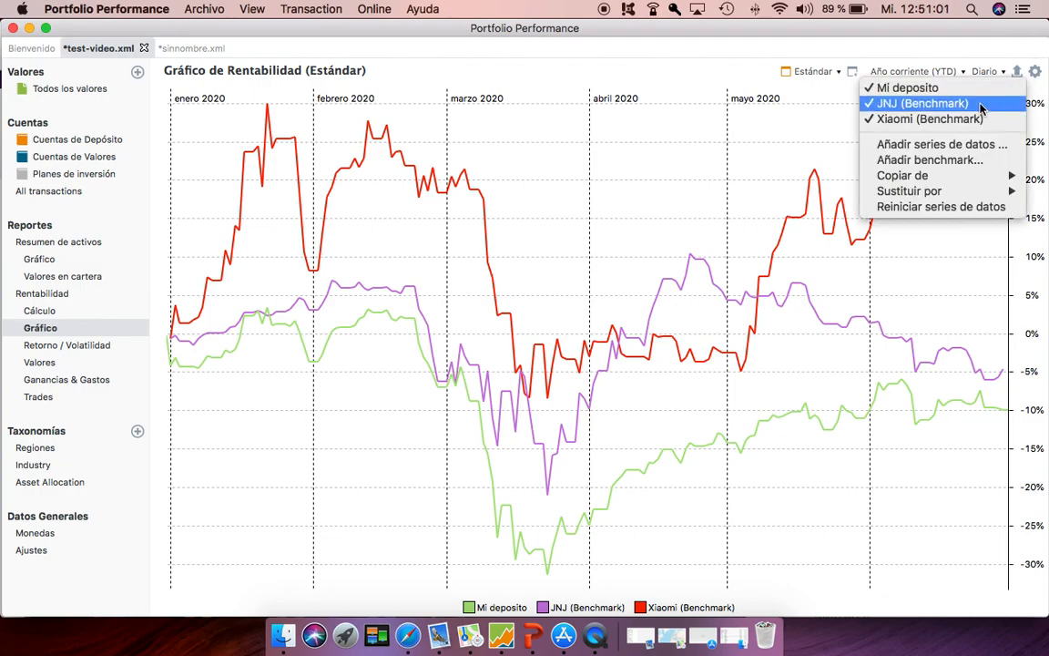
click(1032, 80)
click(1034, 73)
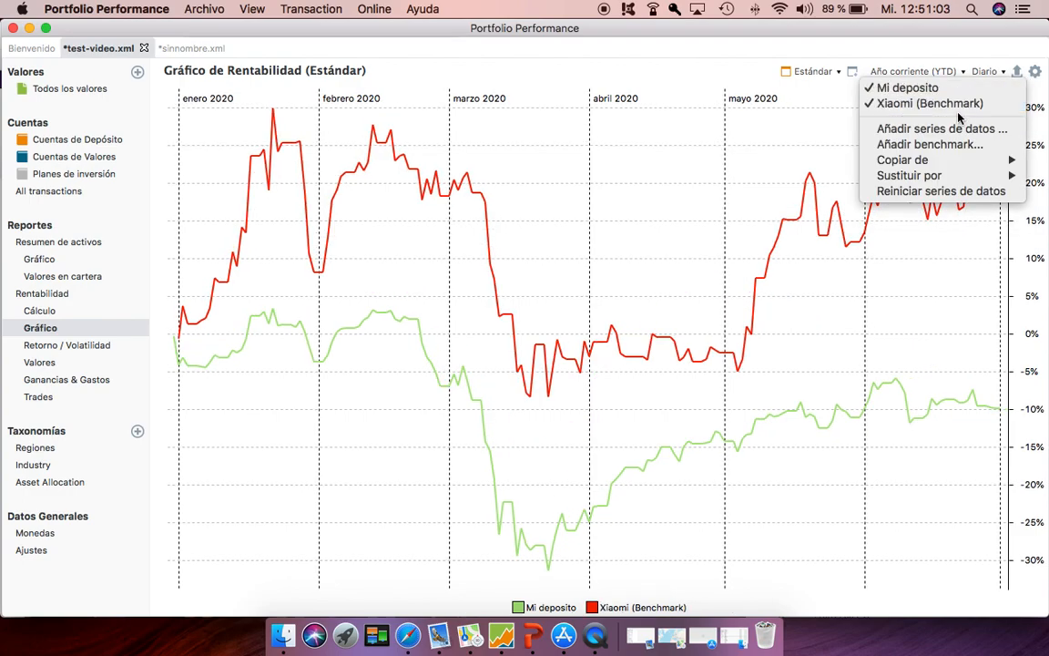
click(870, 106)
Step: Add the IBEX benchmark to the performance chart
click(1035, 73)
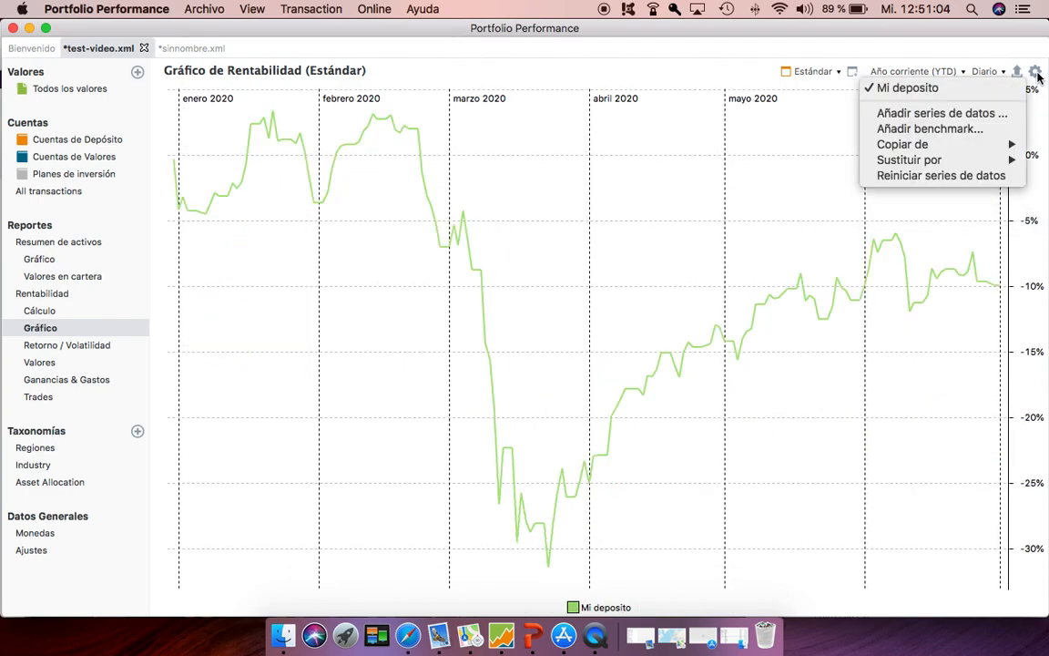
click(960, 130)
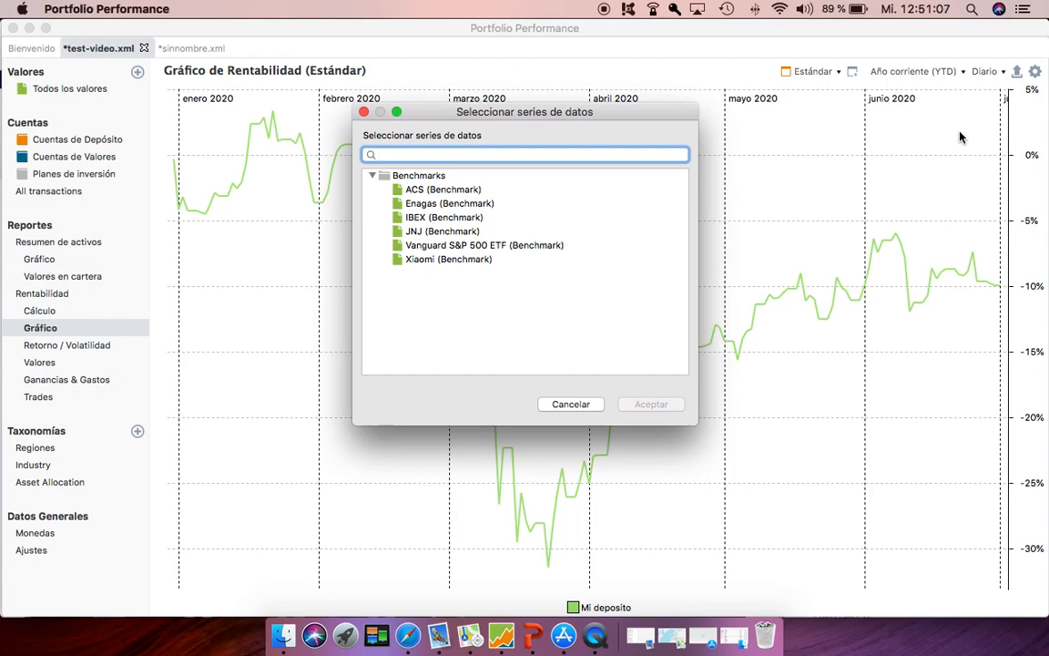
text(ibe)
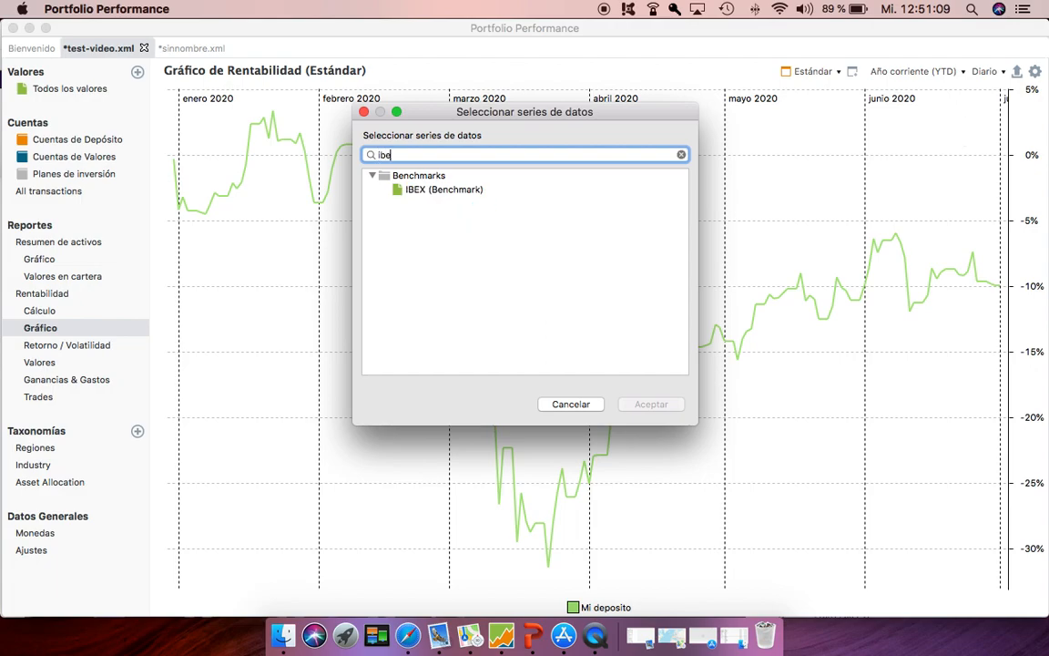
click(415, 188)
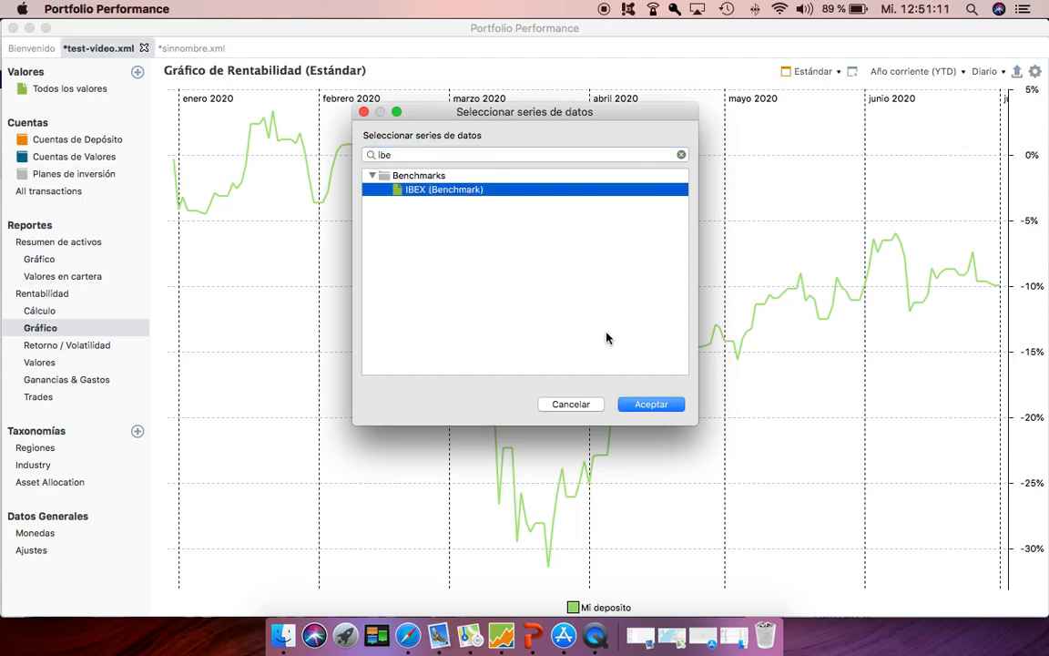
click(636, 402)
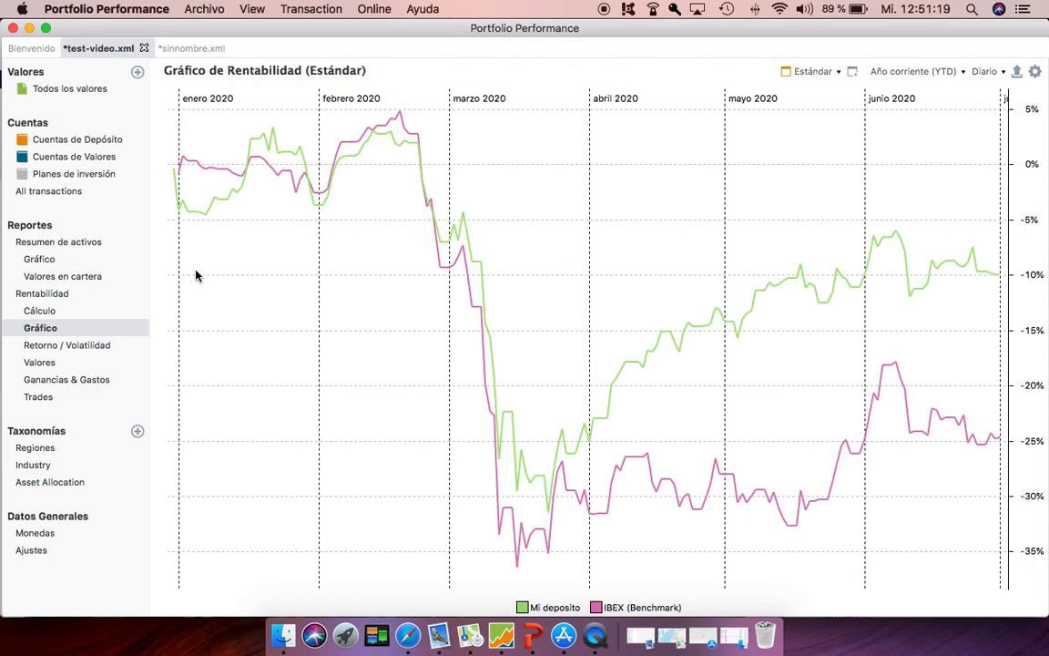
Step: Review the asset history chart, then examine the Cuenta ref, ACS and Enagas slices in the holdings chart
click(49, 264)
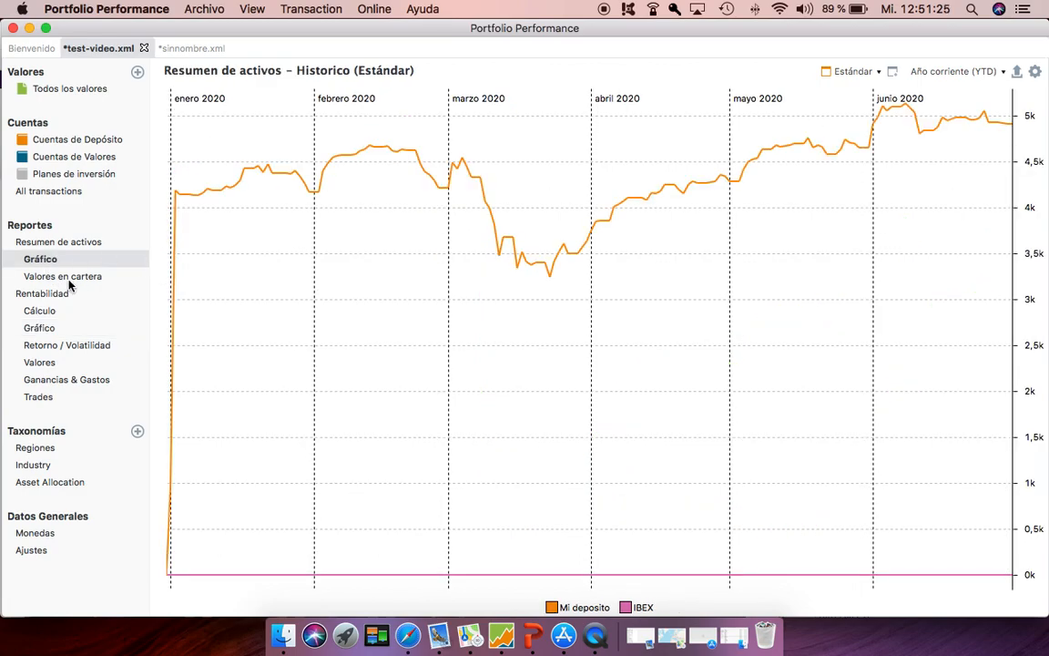
click(69, 281)
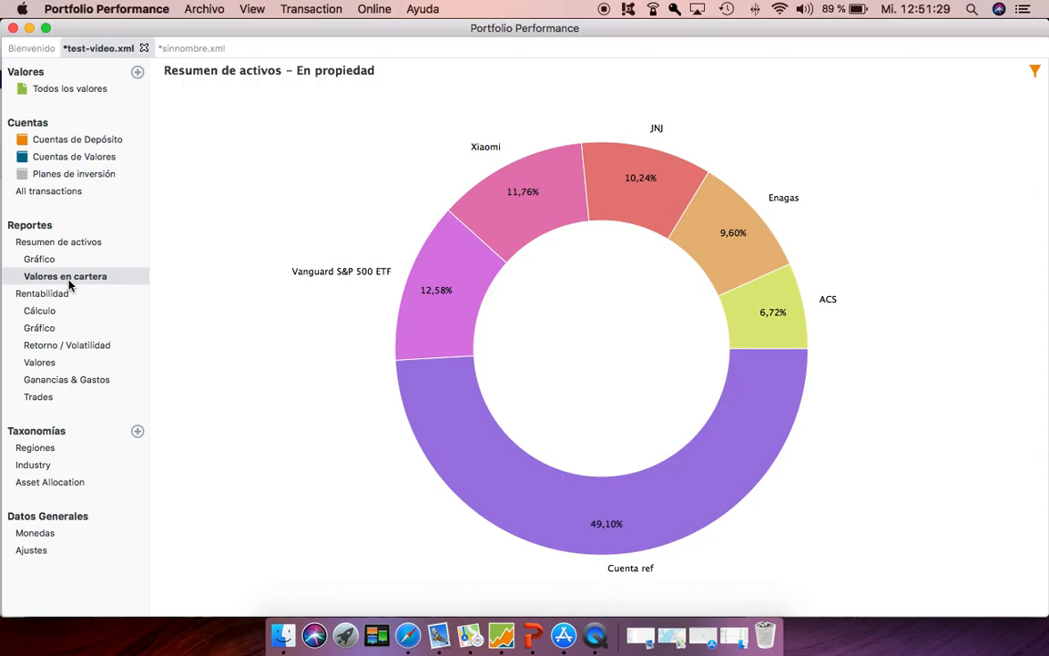
mouse_move(681, 536)
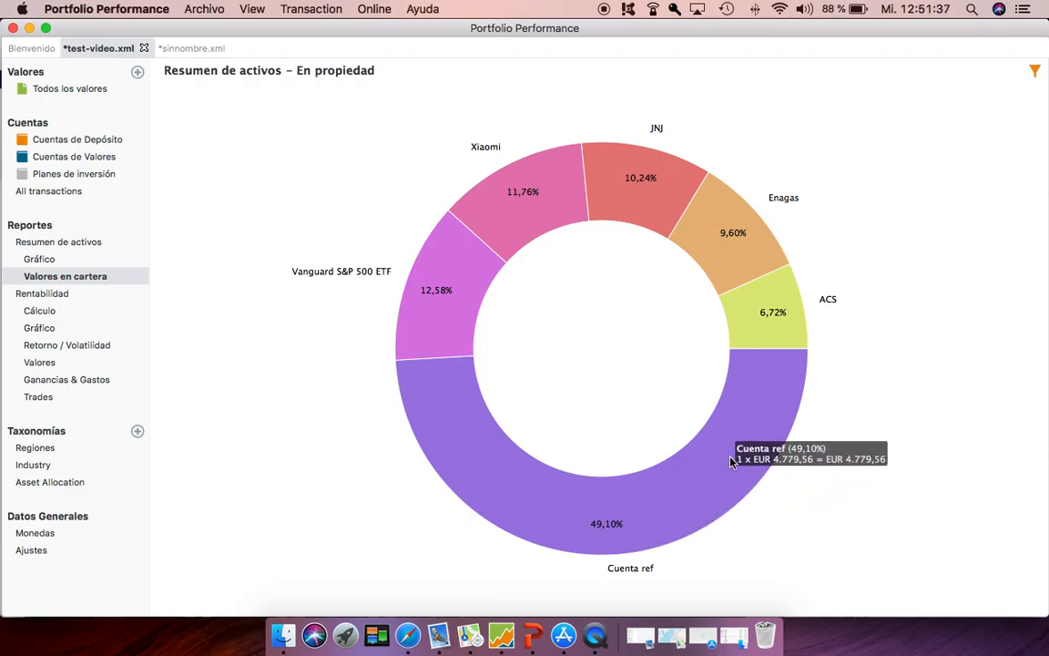
mouse_move(749, 341)
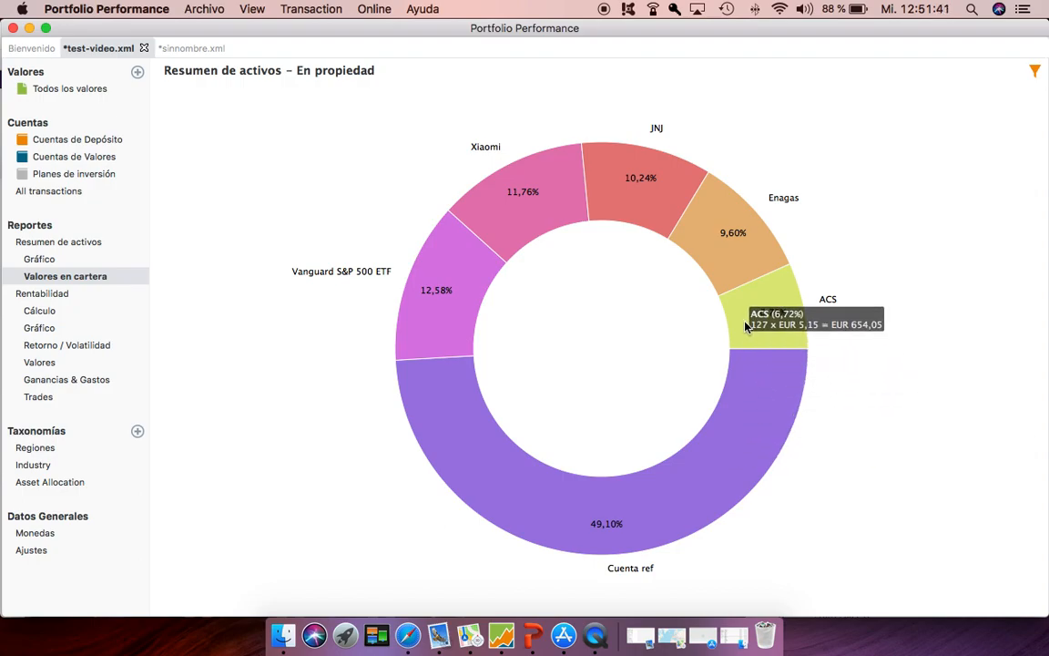
mouse_move(734, 249)
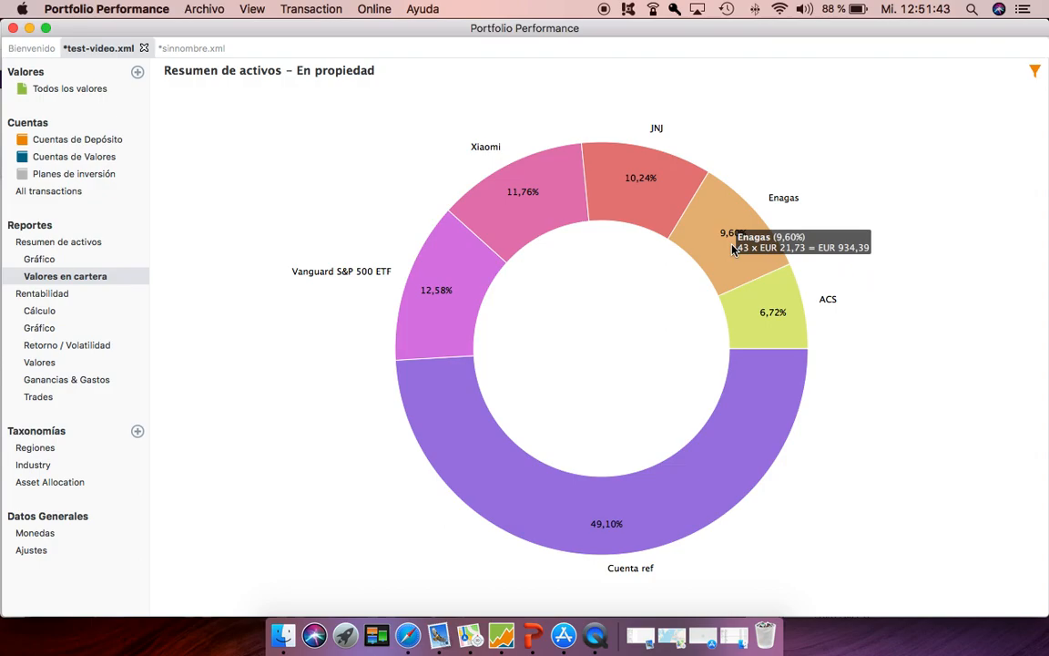
Step: Filter the holdings chart to show only Mi deposito
click(1035, 71)
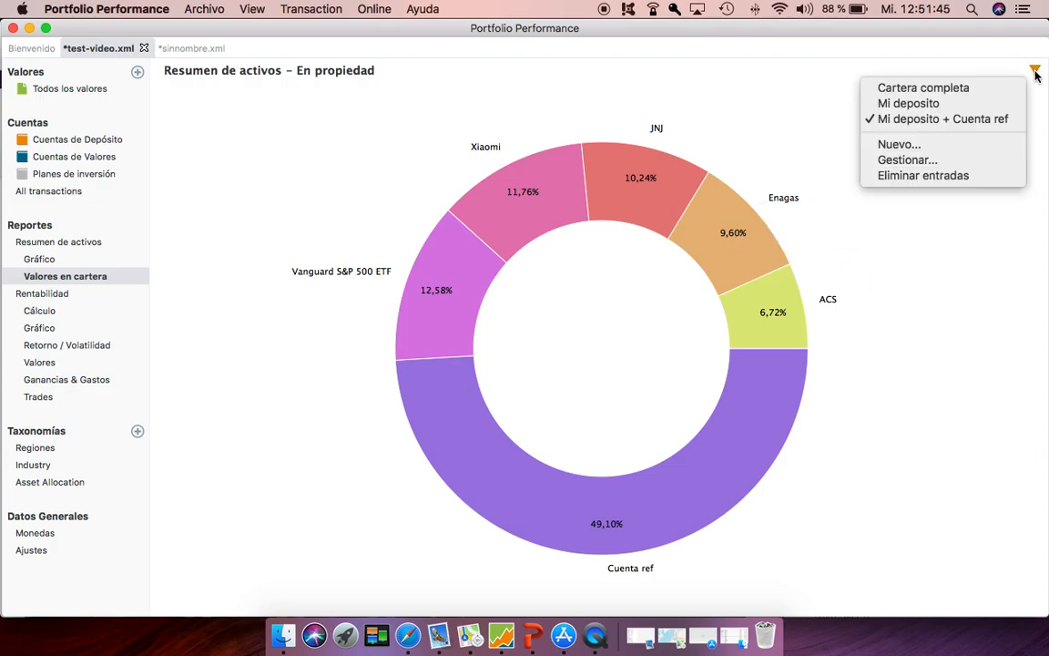
click(965, 106)
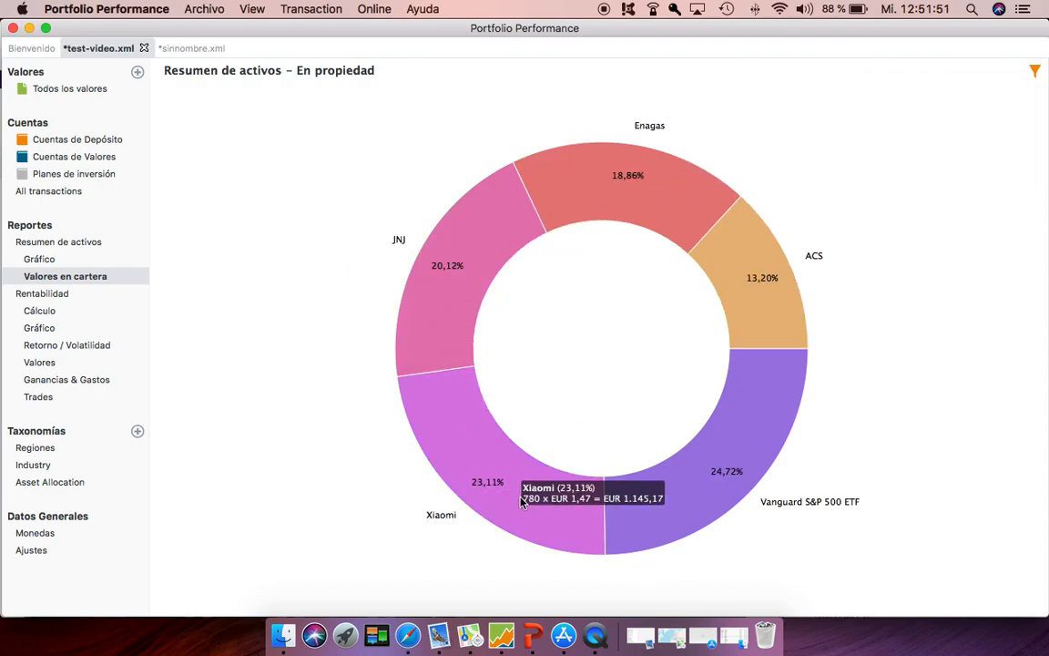
click(1034, 70)
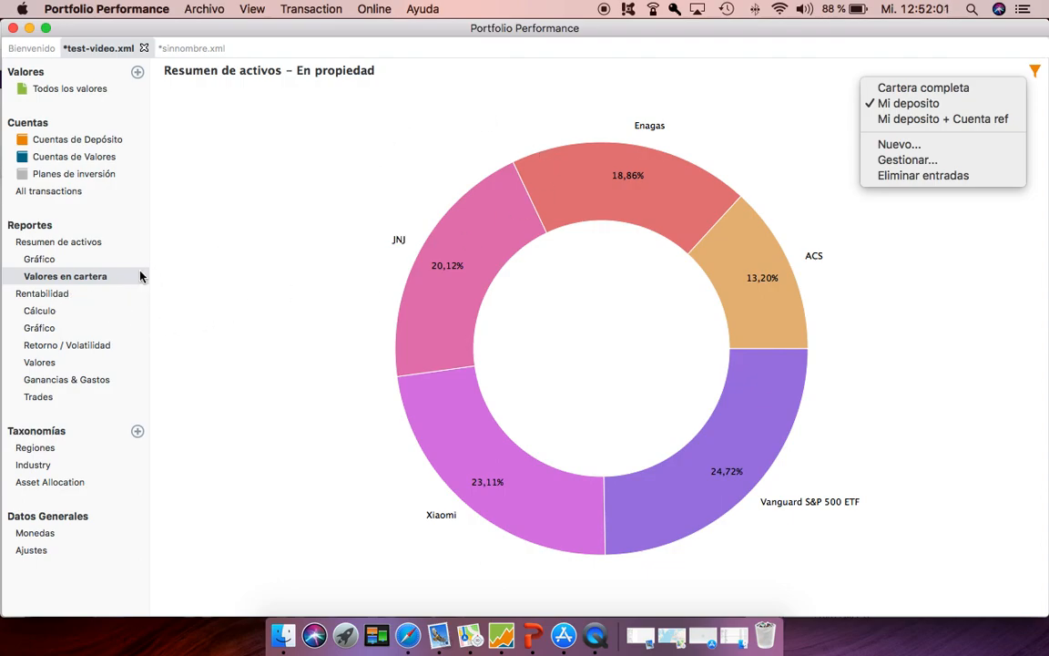
Step: Open the performance overview and review the Dashboard and Analisis mi cartera views
click(52, 296)
click(52, 297)
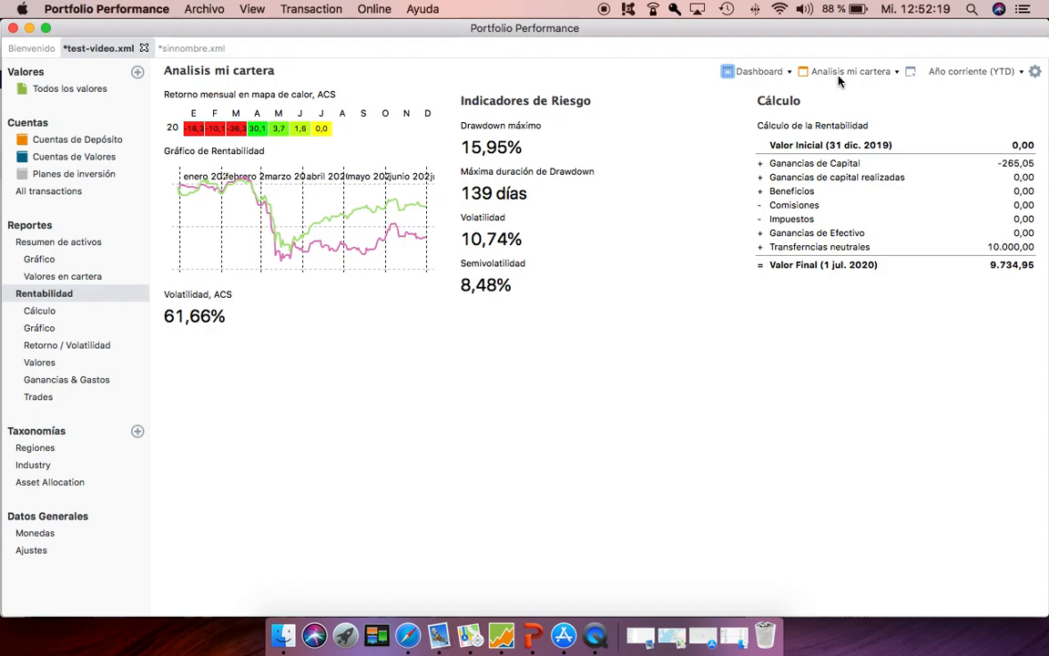
click(759, 72)
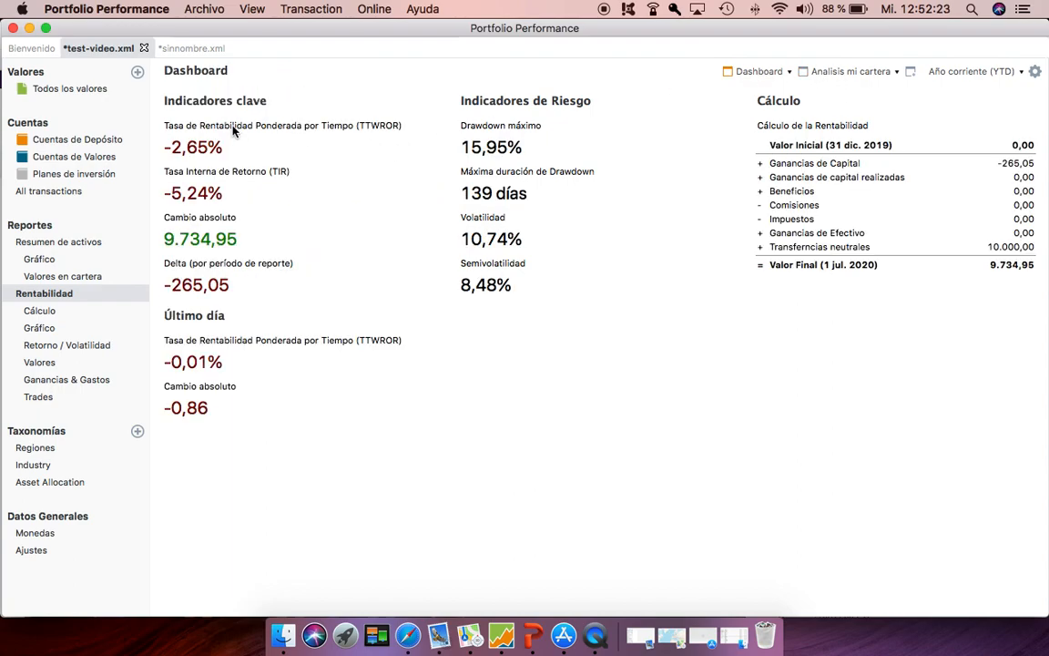
mouse_move(233, 130)
click(838, 73)
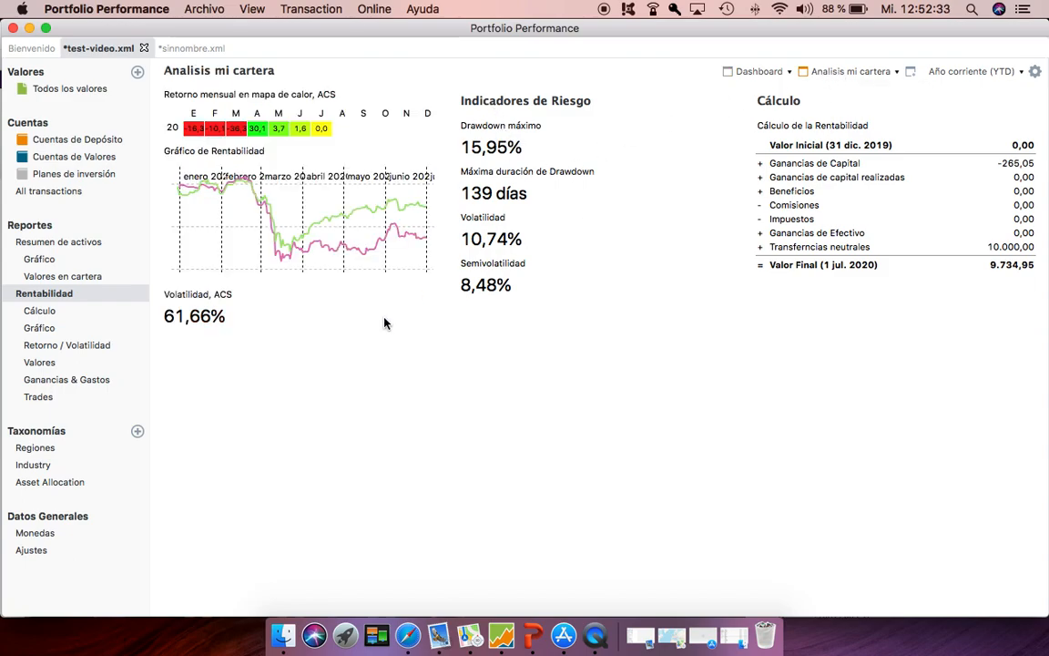
Step: Add a Tasa Interna de Retorno (TIR) widget to the first column of the Analisis mi cartera dashboard
right_click(177, 392)
mouse_move(262, 392)
mouse_move(381, 391)
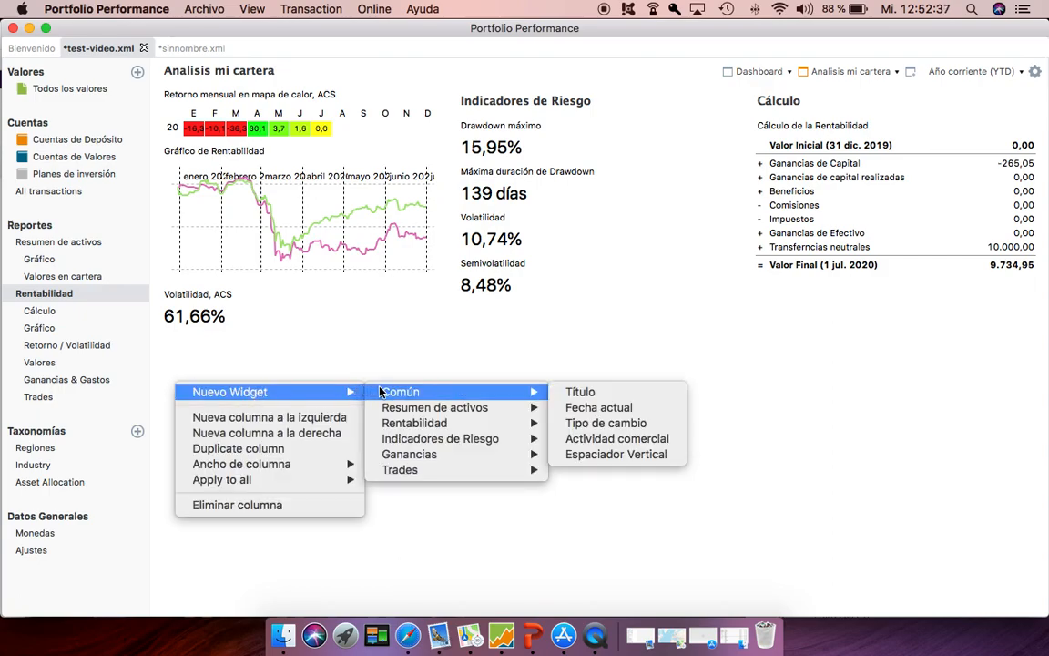
mouse_move(433, 453)
mouse_move(482, 425)
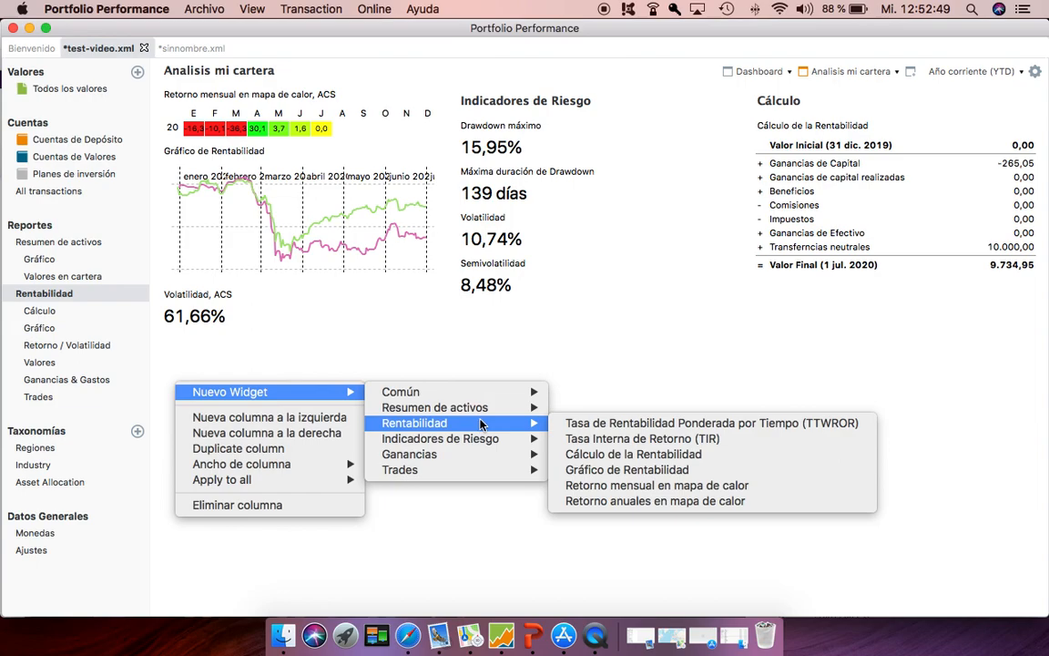
click(625, 441)
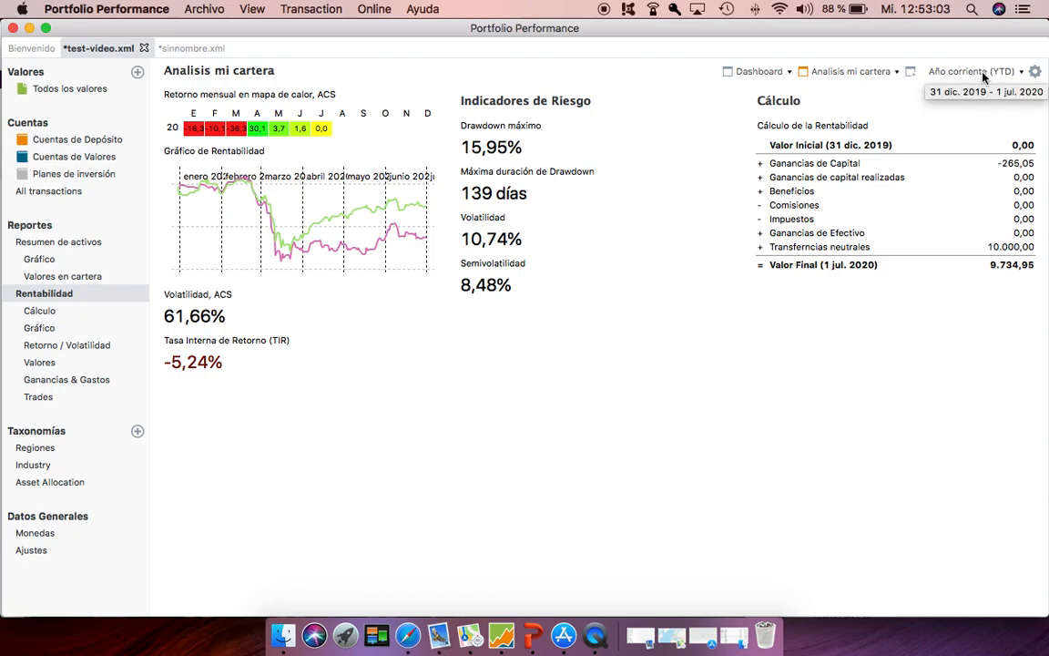
Step: Set the reporting period of the Analisis mi cartera dashboard to 30 días
click(923, 71)
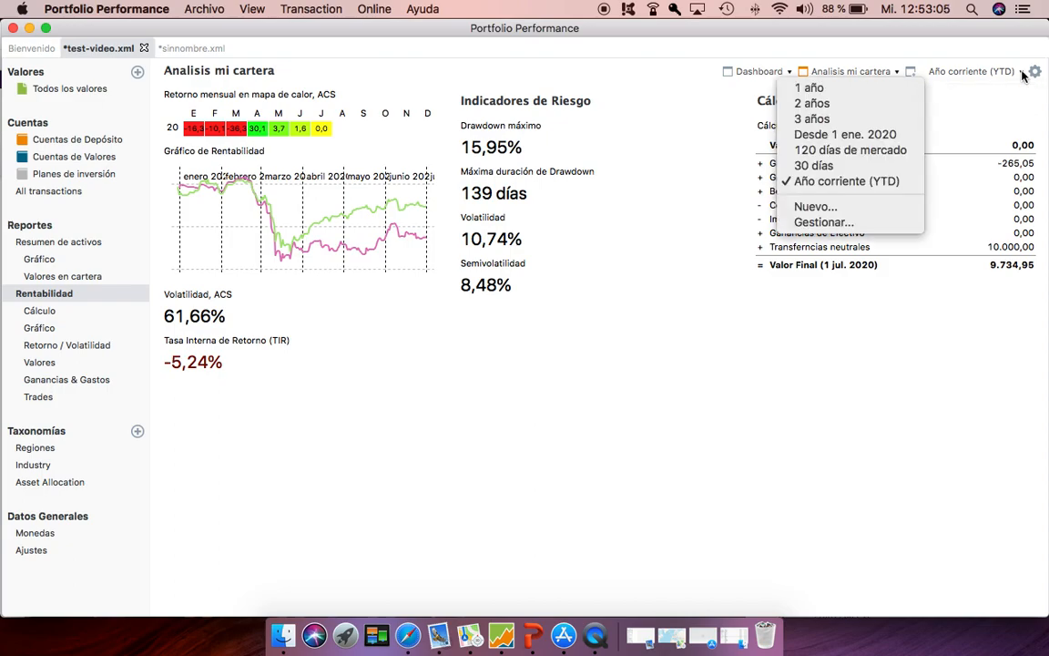
click(859, 165)
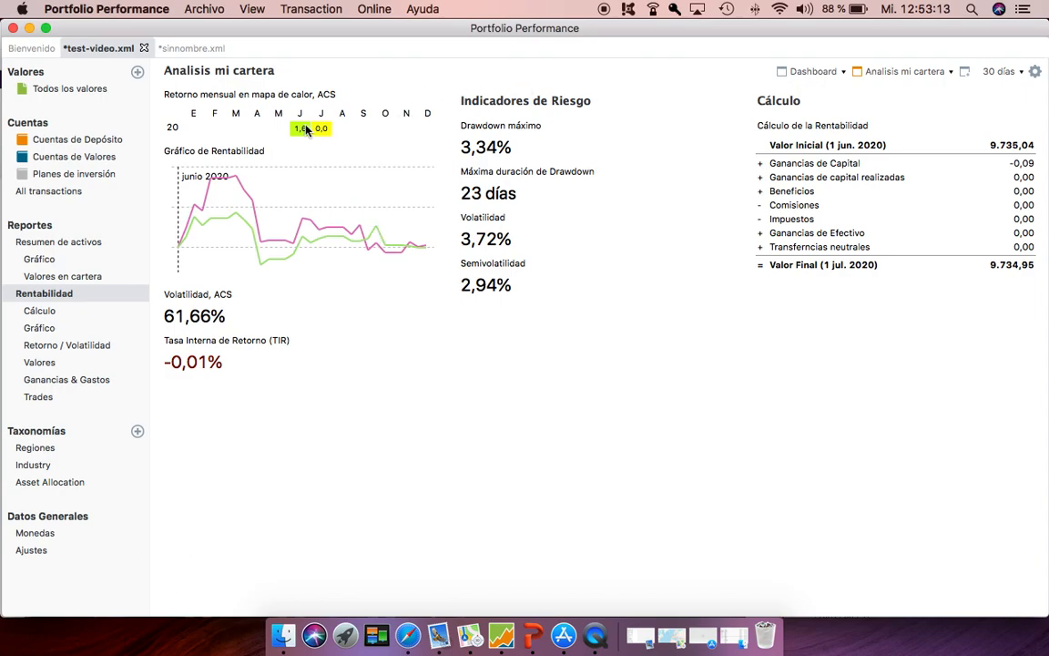
mouse_move(302, 131)
mouse_move(715, 215)
Step: Rename the Indicadores de Riesgo heading on the dashboard as "Indicadores 1"
right_click(506, 103)
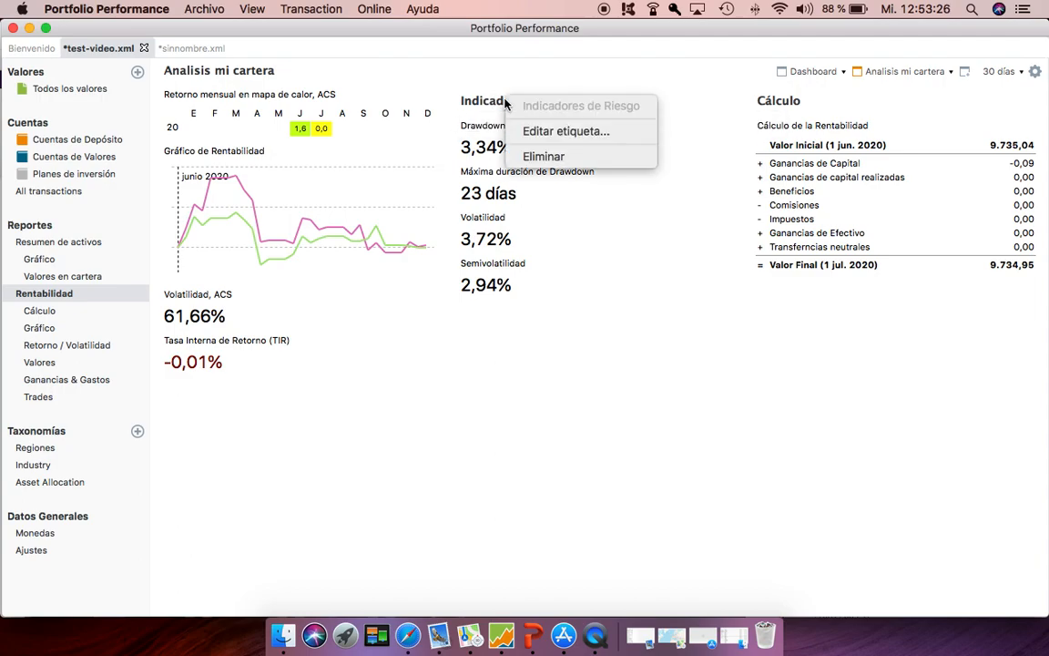
click(551, 132)
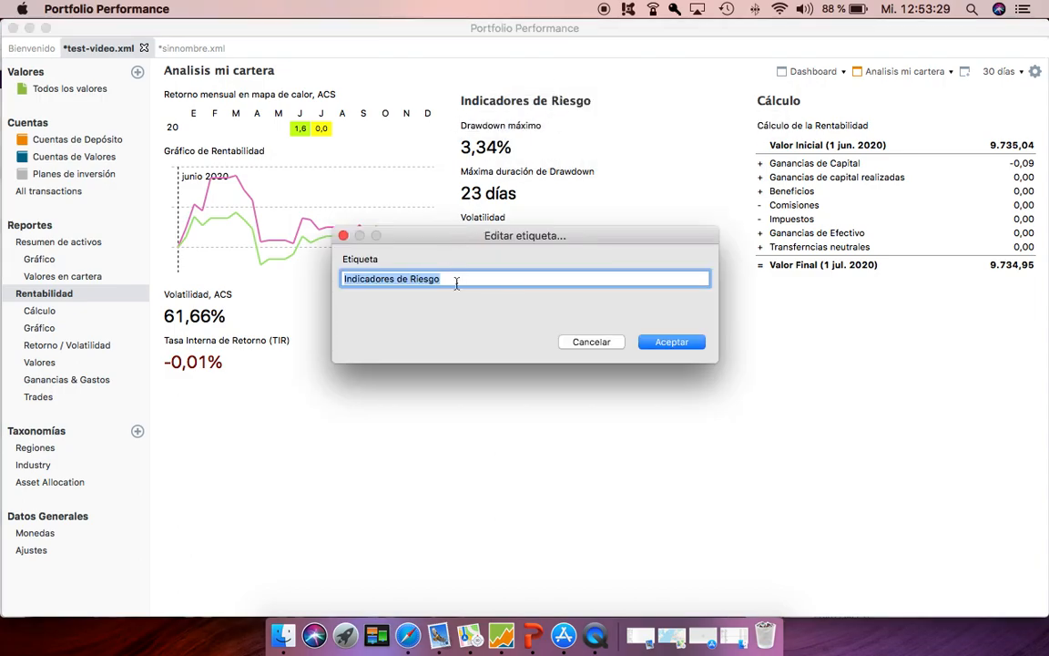
click(456, 283)
key(BackSpace)
key(BackSpace)
key(BackSpace)
key(BackSpace)
key(BackSpace)
key(BackSpace)
key(BackSpace)
key(BackSpace)
key(BackSpace)
text(1)
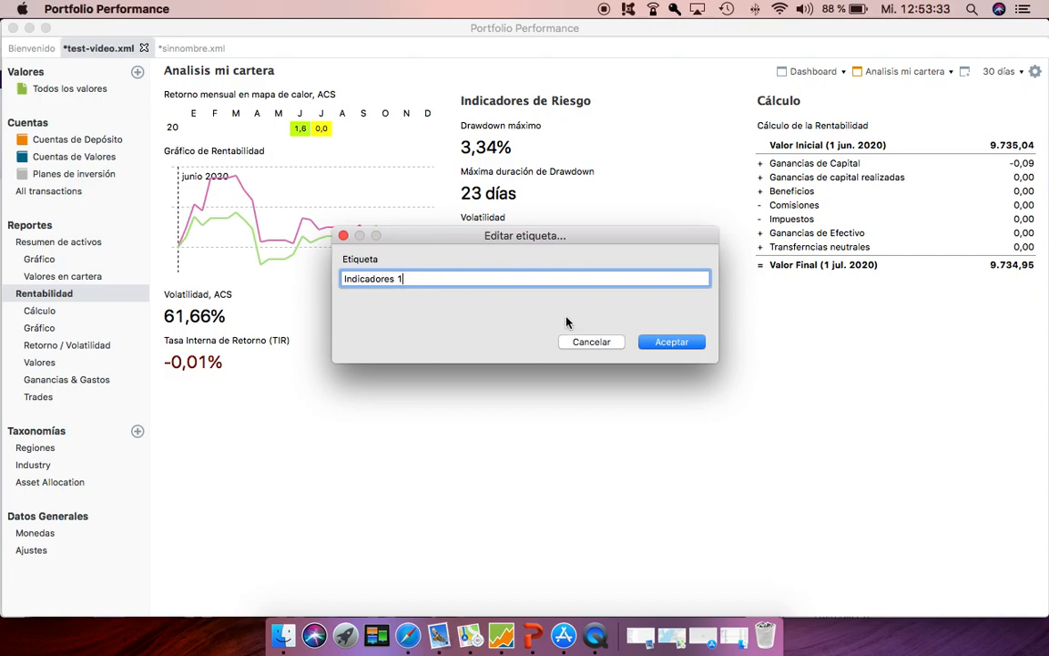
click(663, 341)
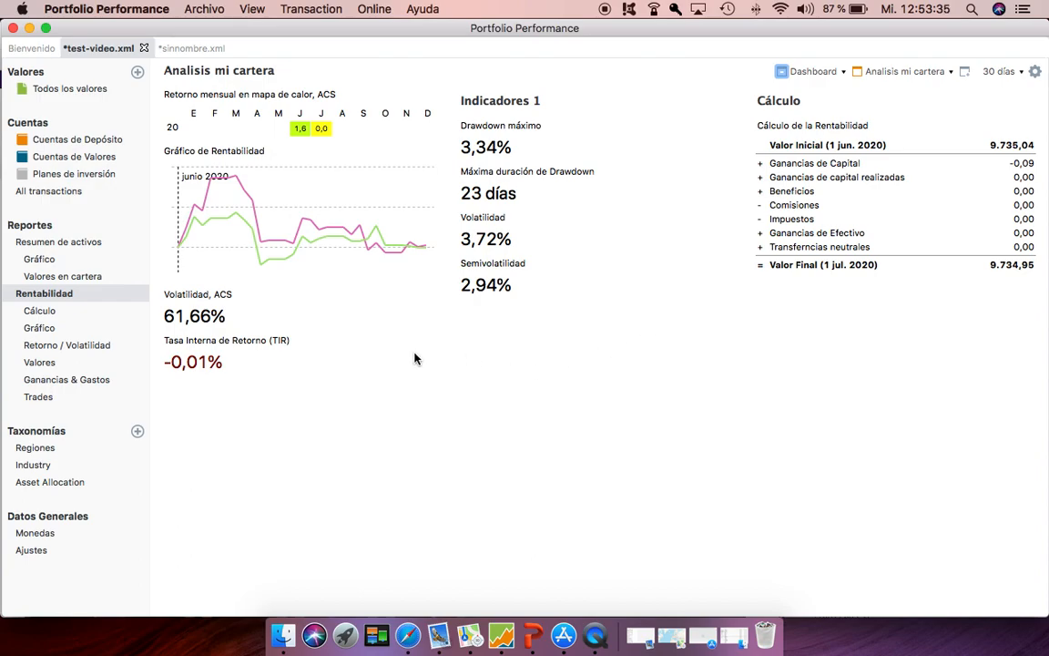
Step: Open the performance calculation report and set its reporting period to Año corriente (YTD)
click(51, 311)
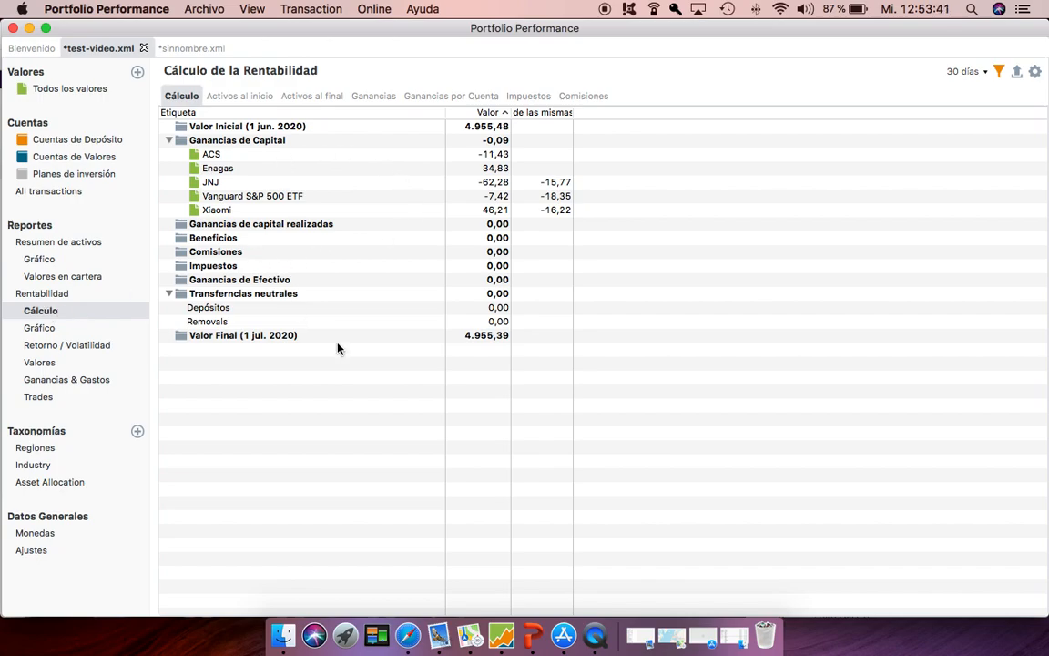
click(982, 71)
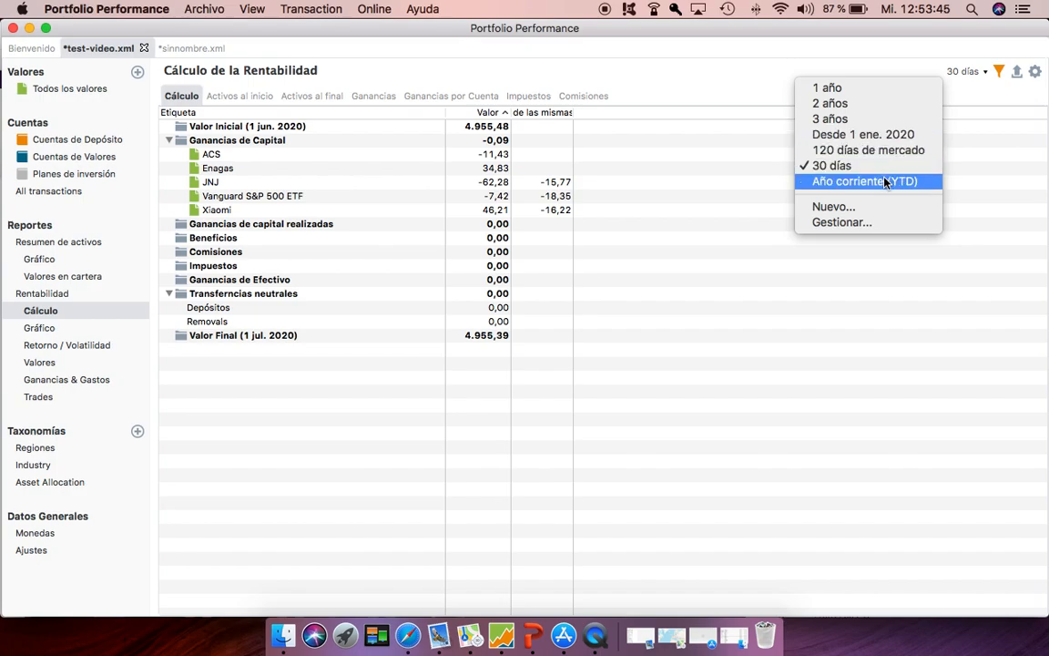
click(837, 181)
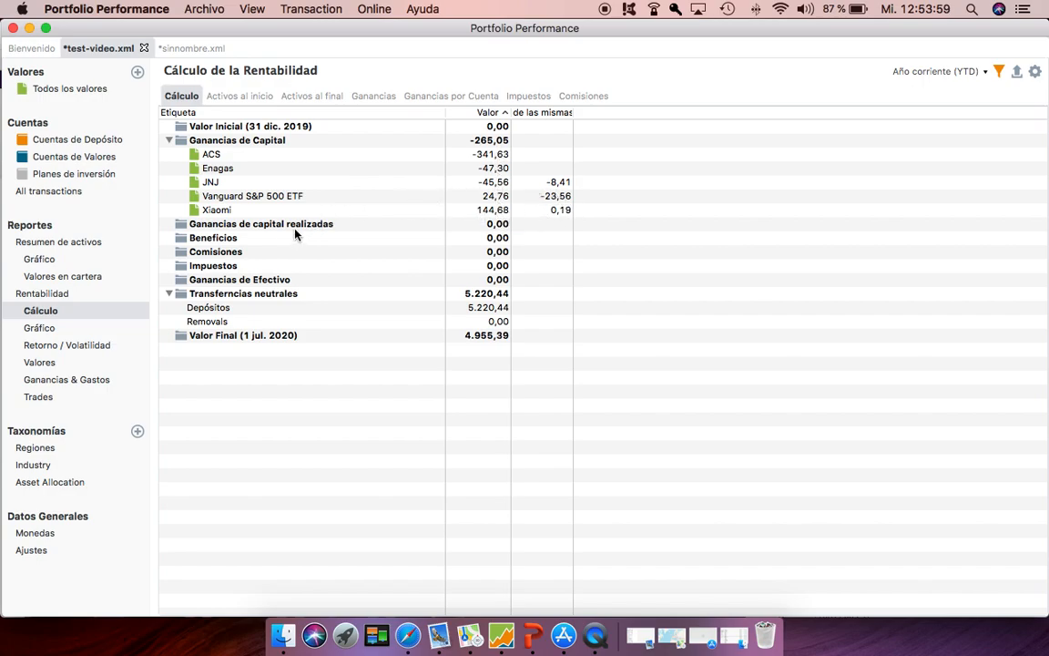
Step: Add the Vanguard S&P 500 ETF benchmark to the performance chart
click(53, 330)
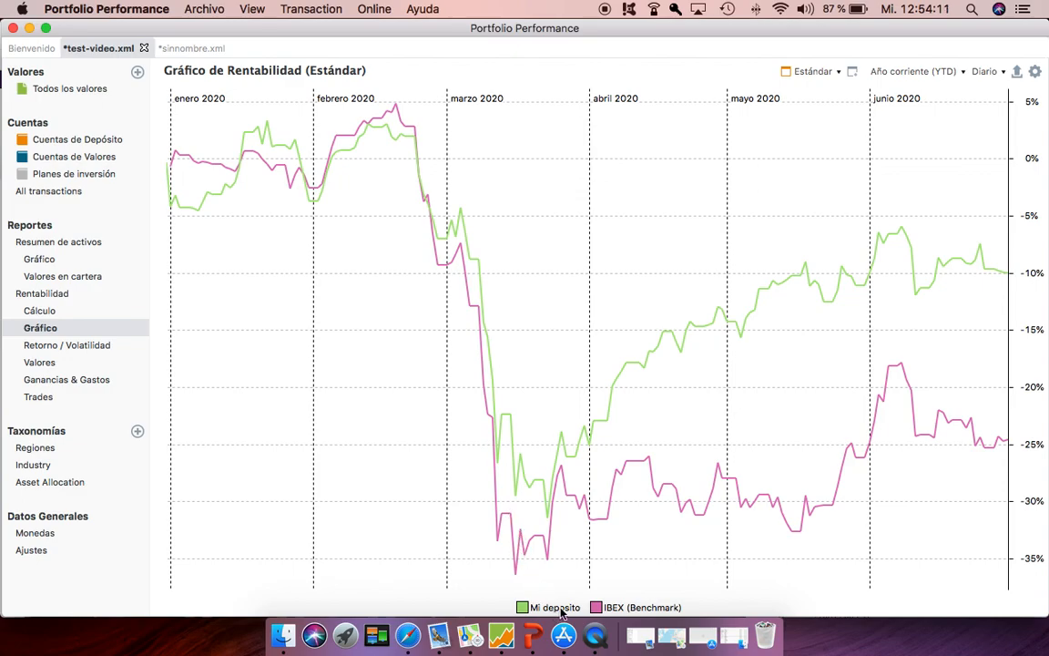
click(1036, 72)
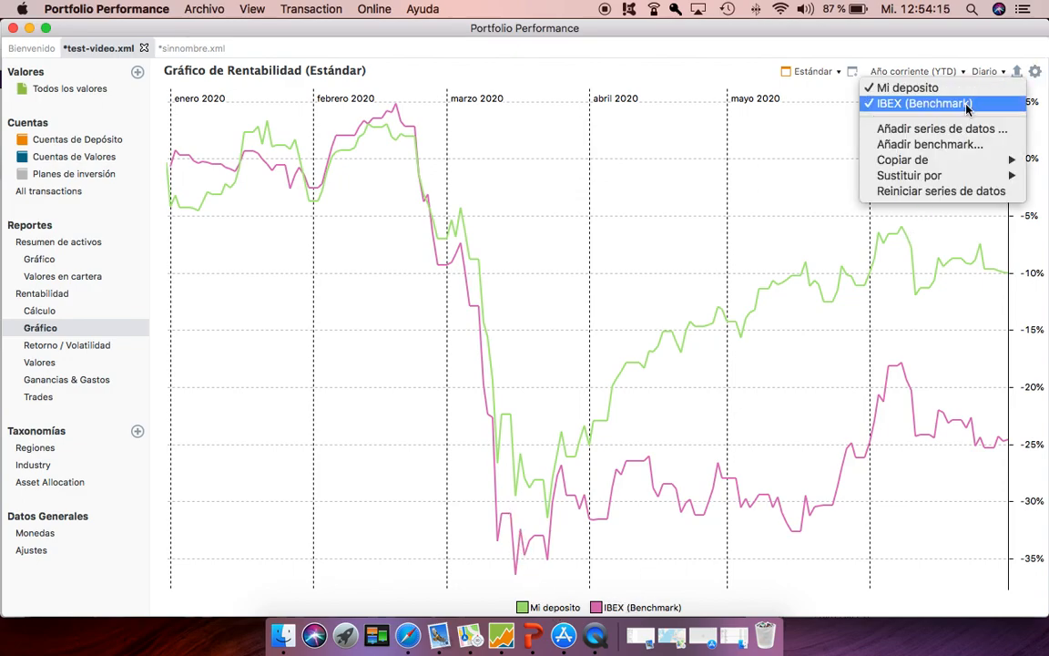
click(947, 146)
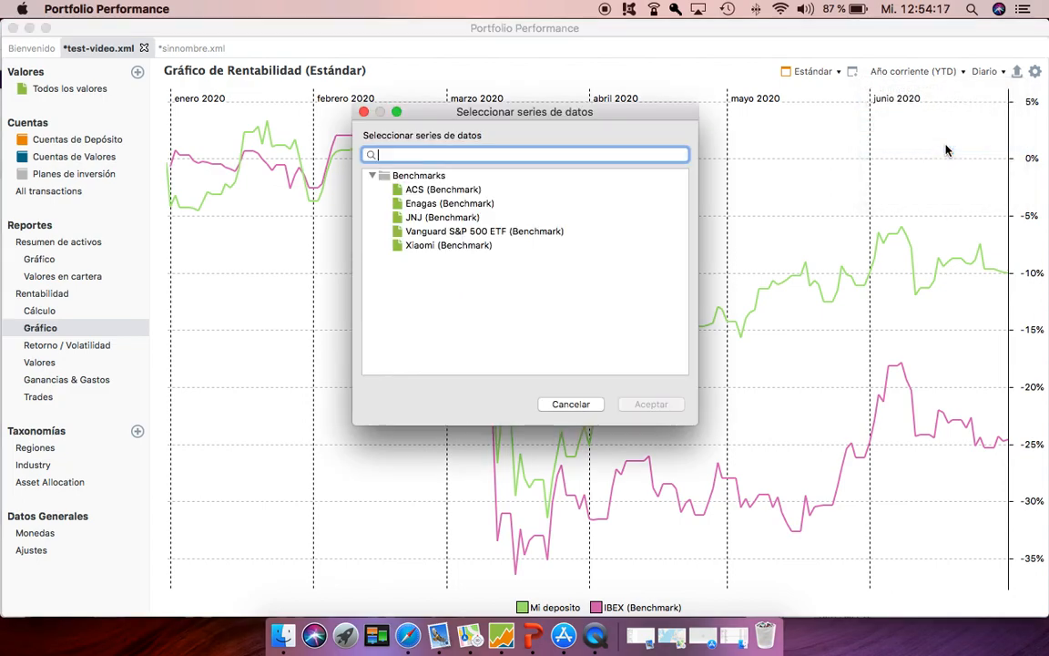
click(457, 233)
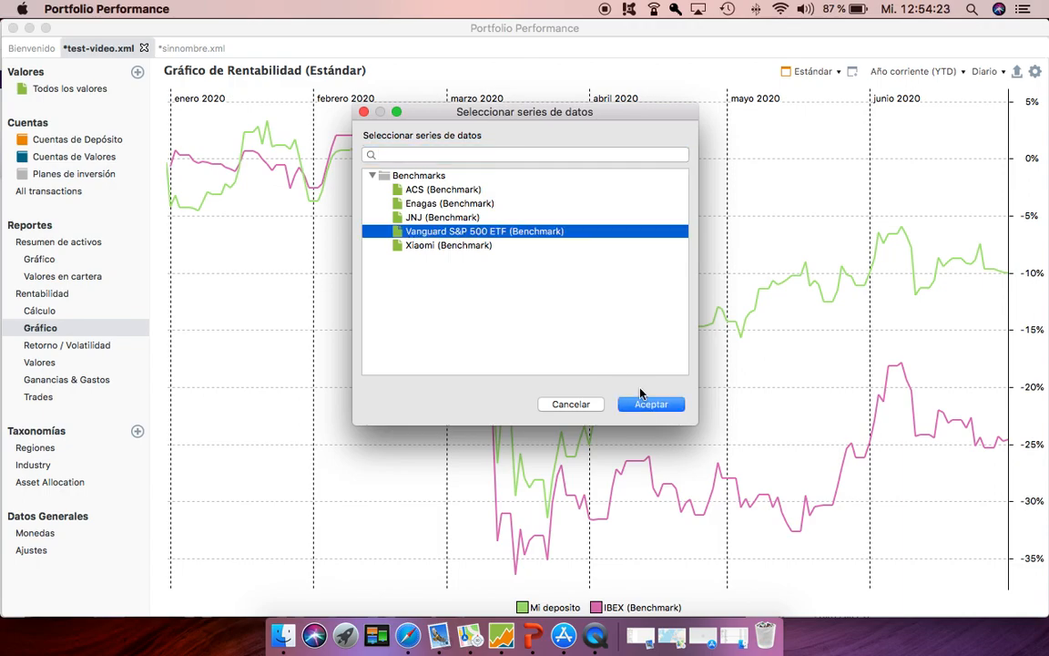
click(649, 404)
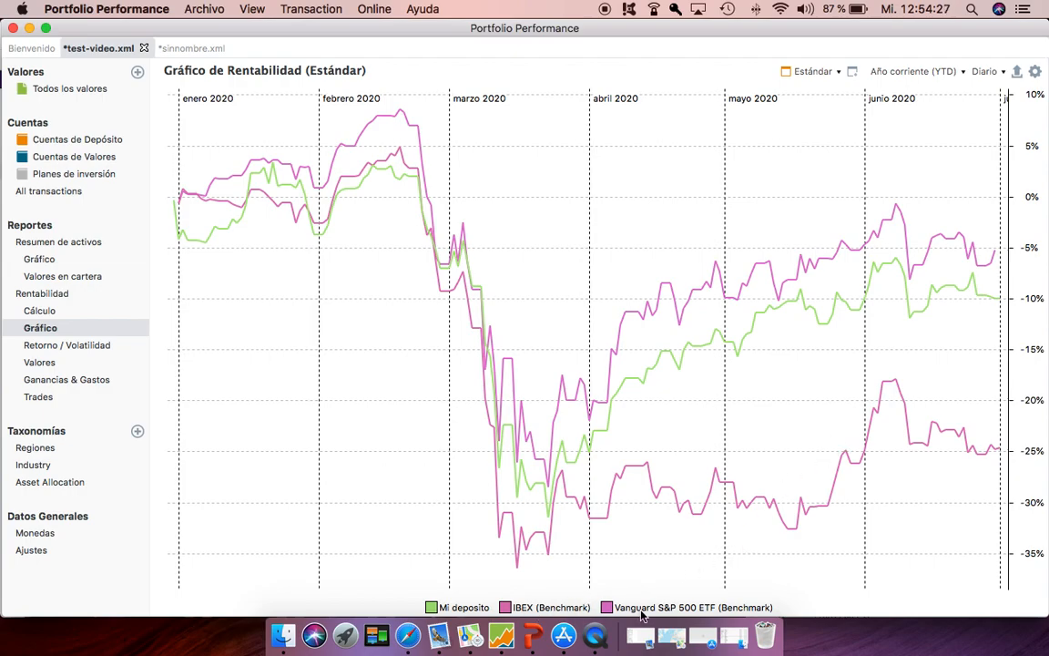
Step: Change the Vanguard S&P 500 ETF benchmark line in the performance chart to Blau
click(612, 614)
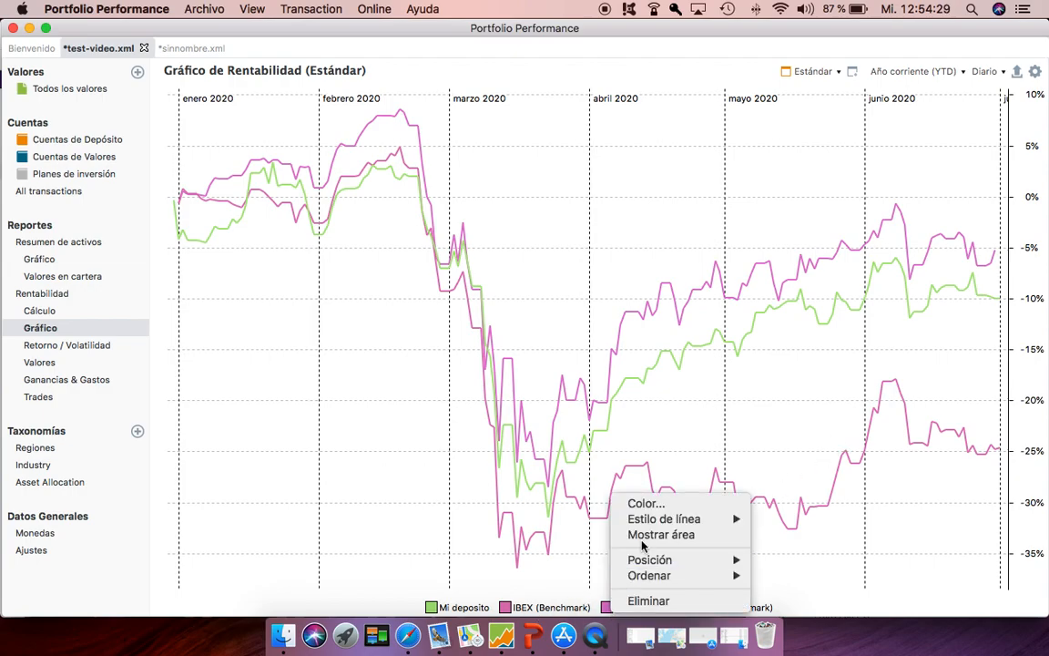
click(638, 499)
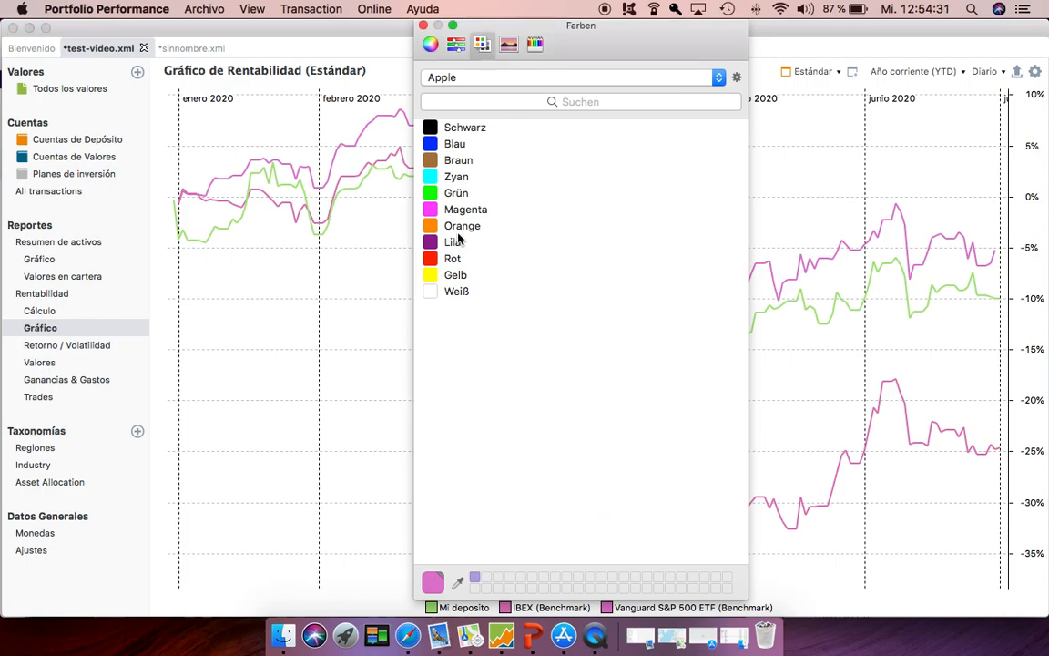
click(439, 144)
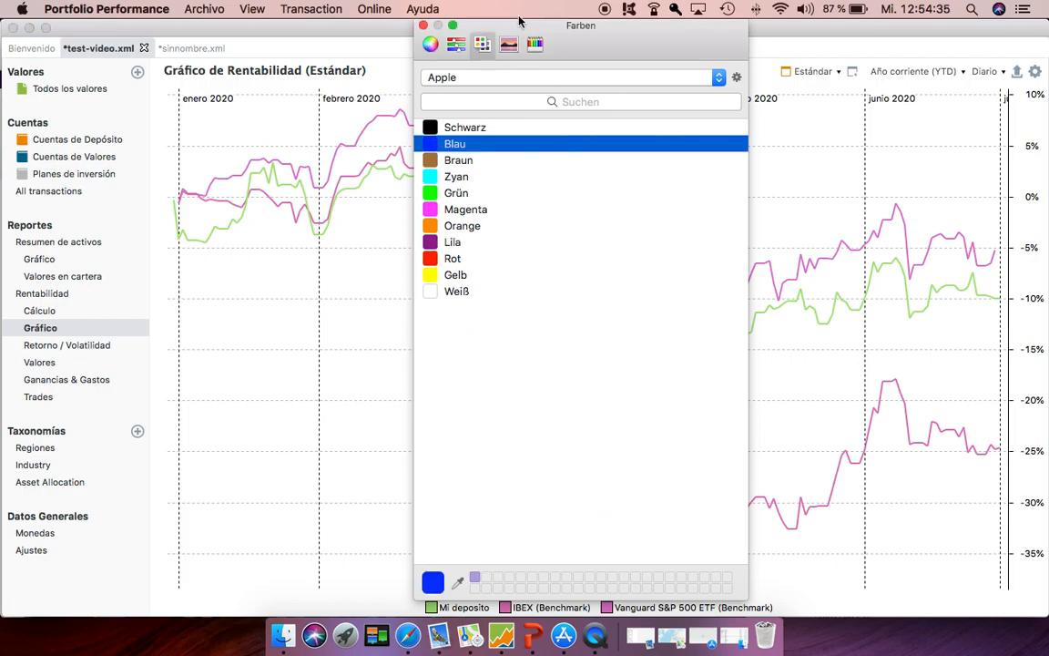
click(423, 26)
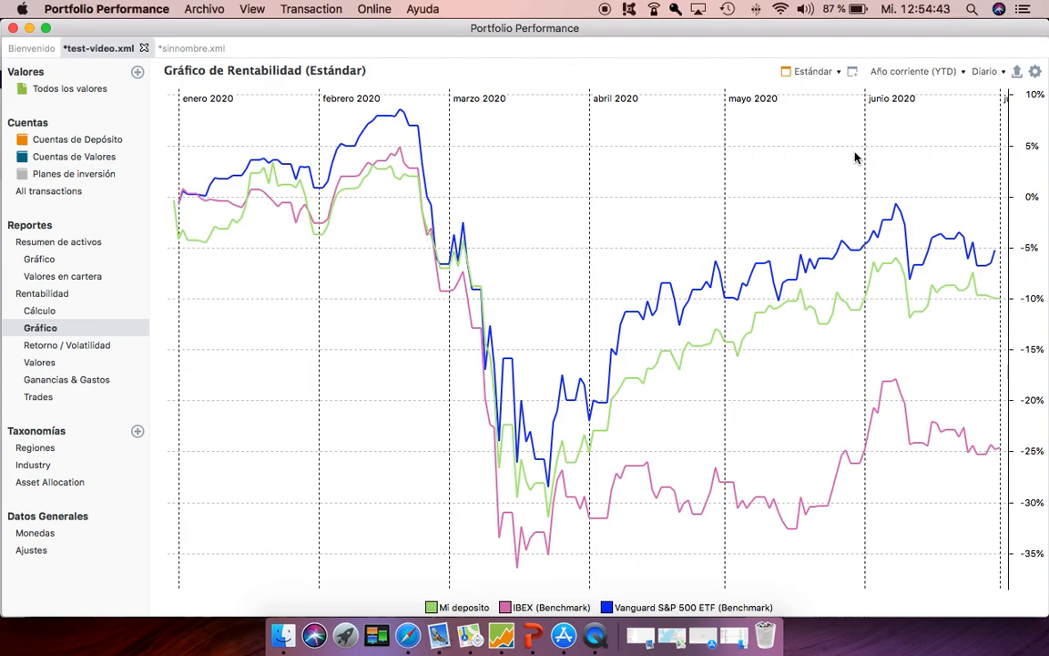
Step: Switch the performance chart's data interval to Semanal and back to Diario
click(963, 72)
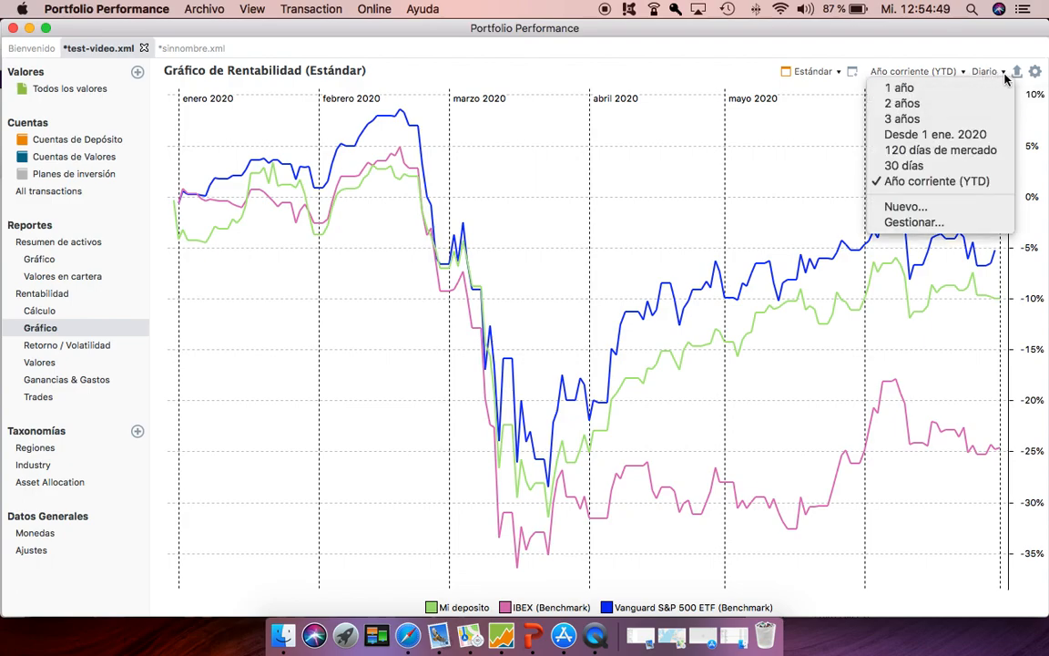
click(1003, 73)
click(1004, 73)
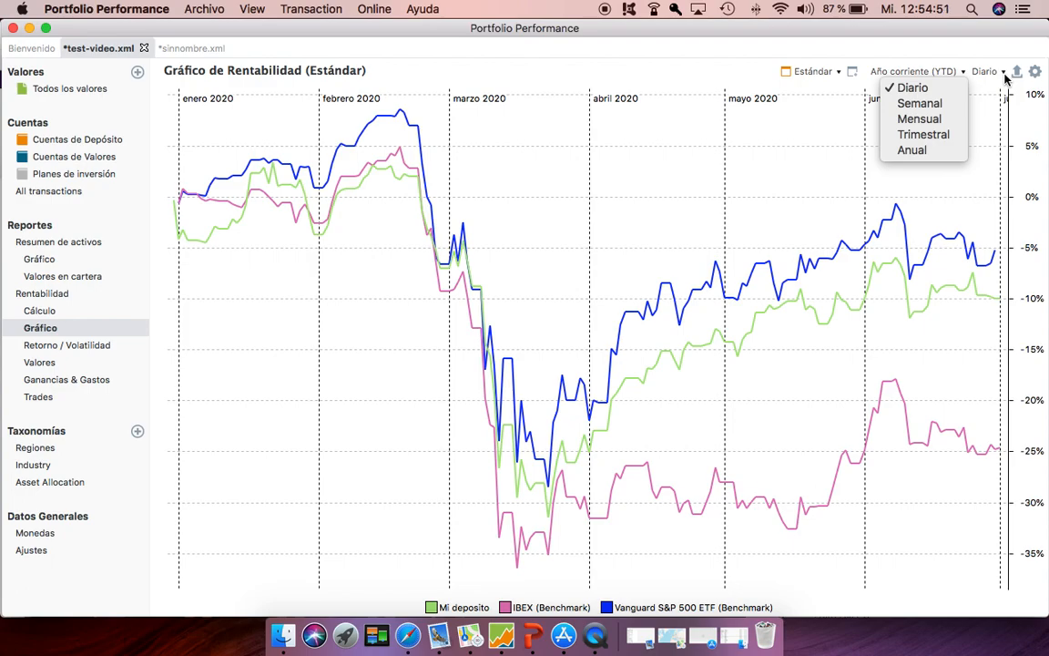
click(937, 106)
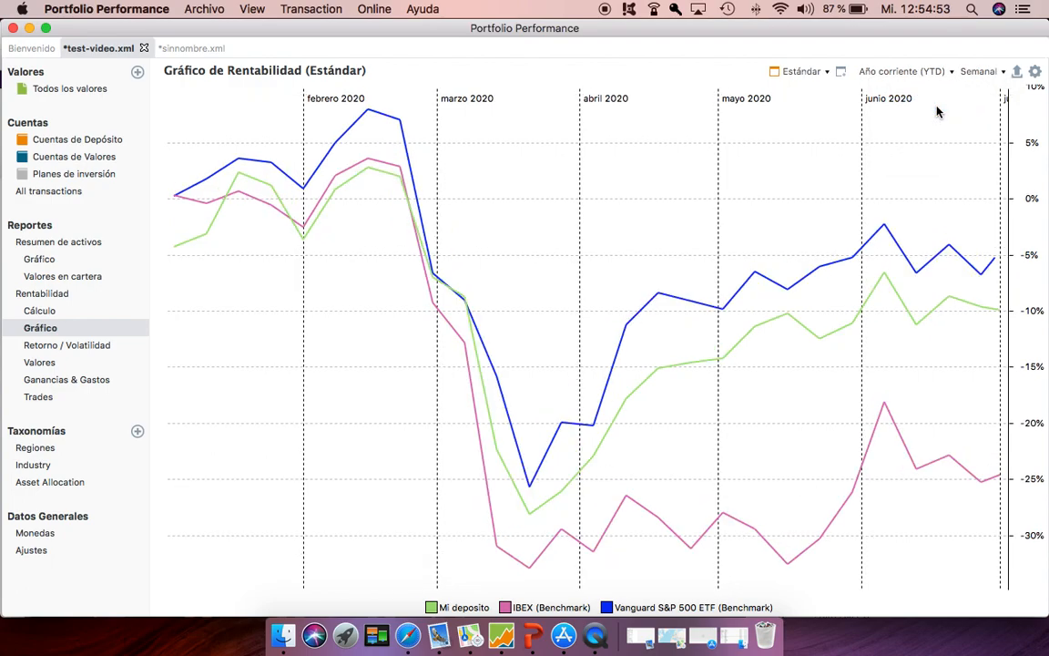
click(1002, 73)
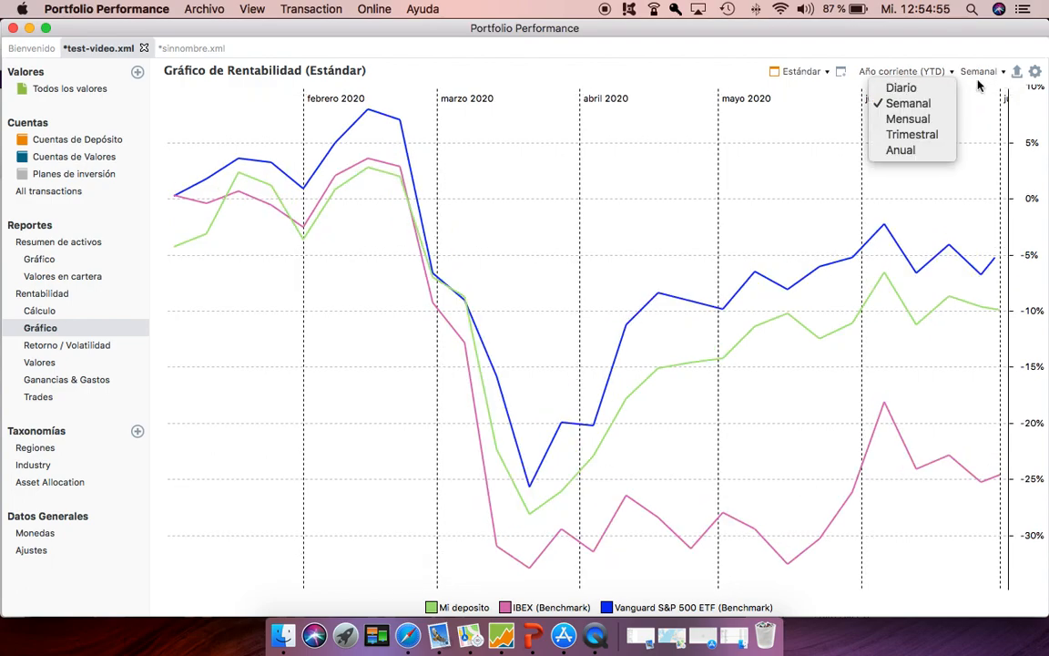
click(900, 87)
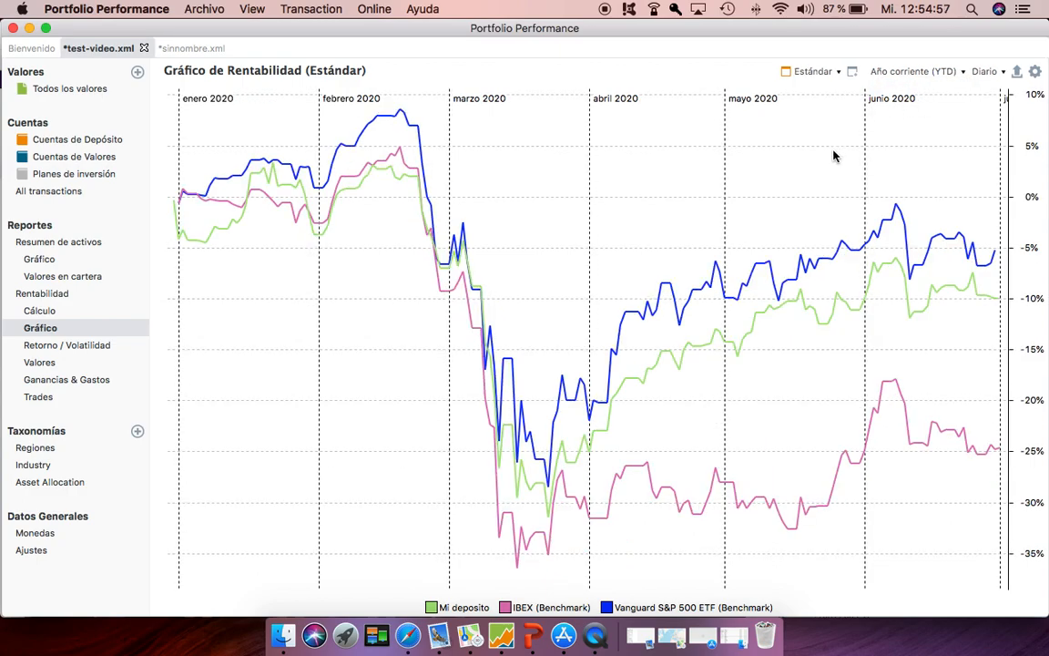
Step: Zoom the performance chart out with Alejarse to widen its percentage range
click(1035, 72)
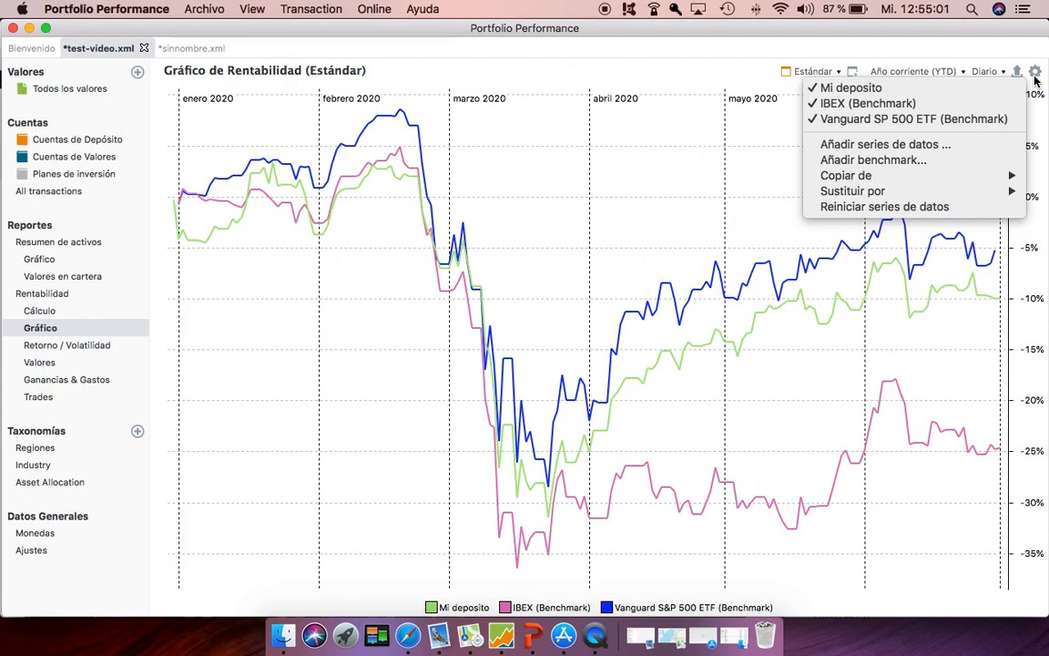
click(711, 220)
right_click(711, 220)
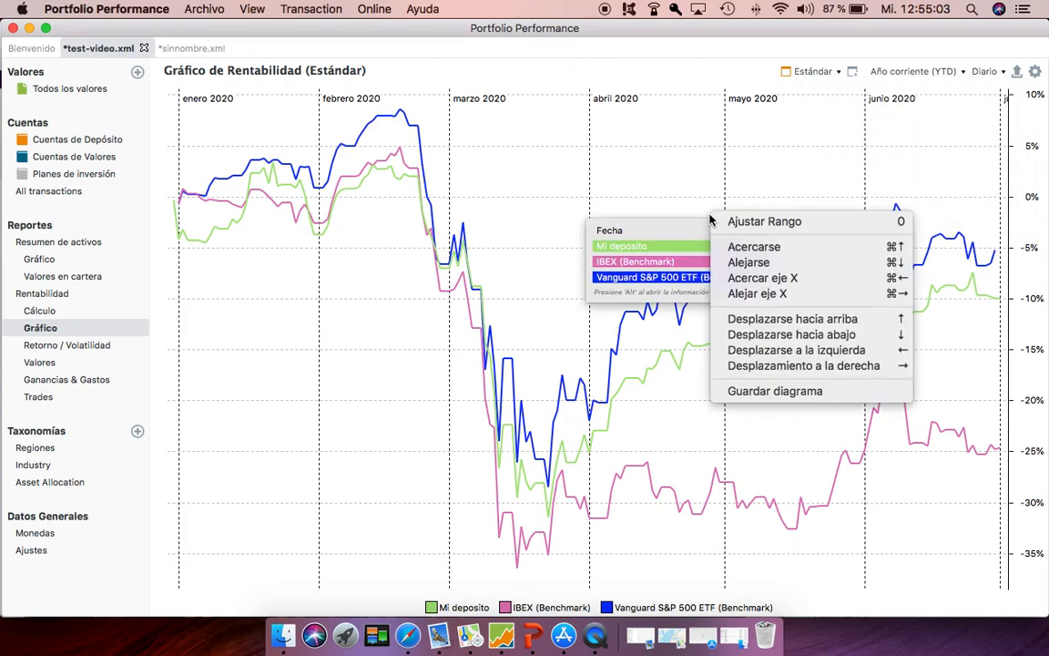
click(767, 263)
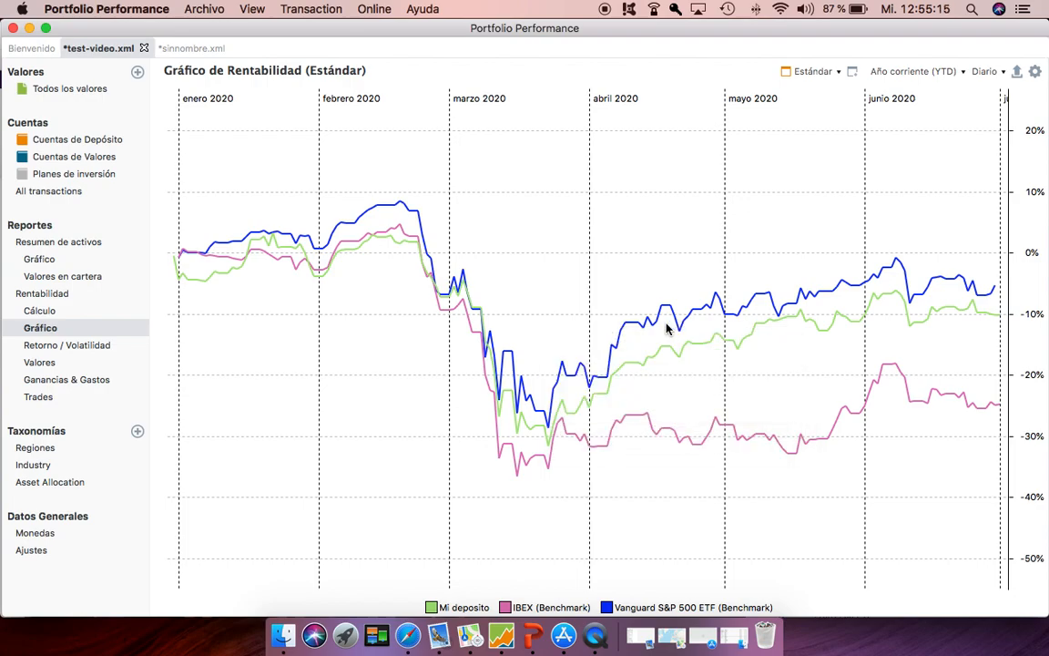
Step: Open the Retorno / Volatilidad report and remove the Cartera completa data series from its chart
click(74, 351)
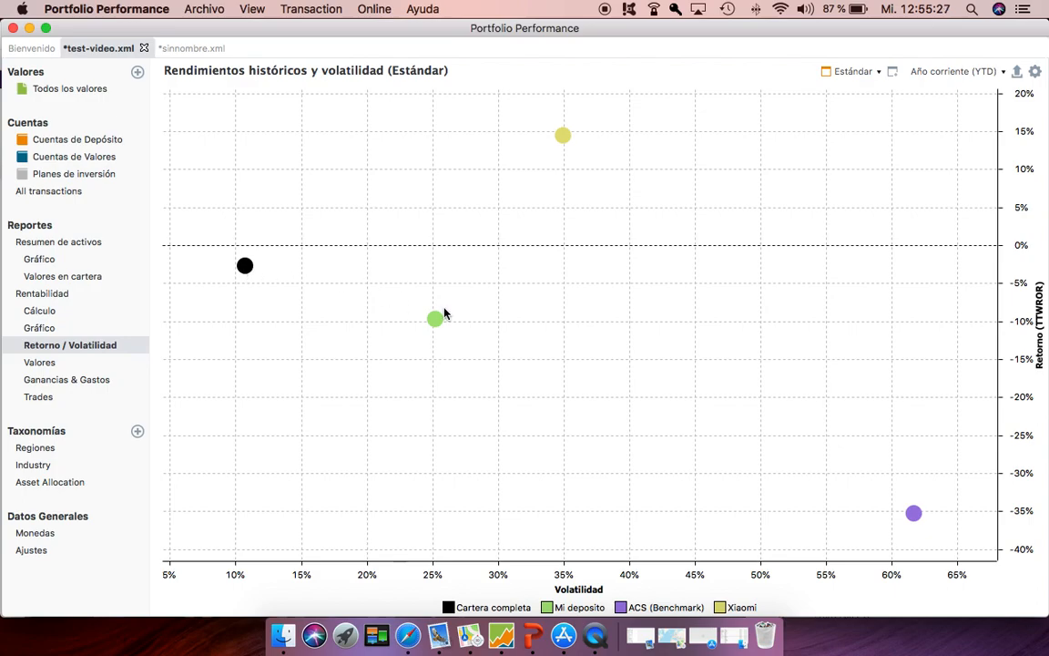
click(1036, 73)
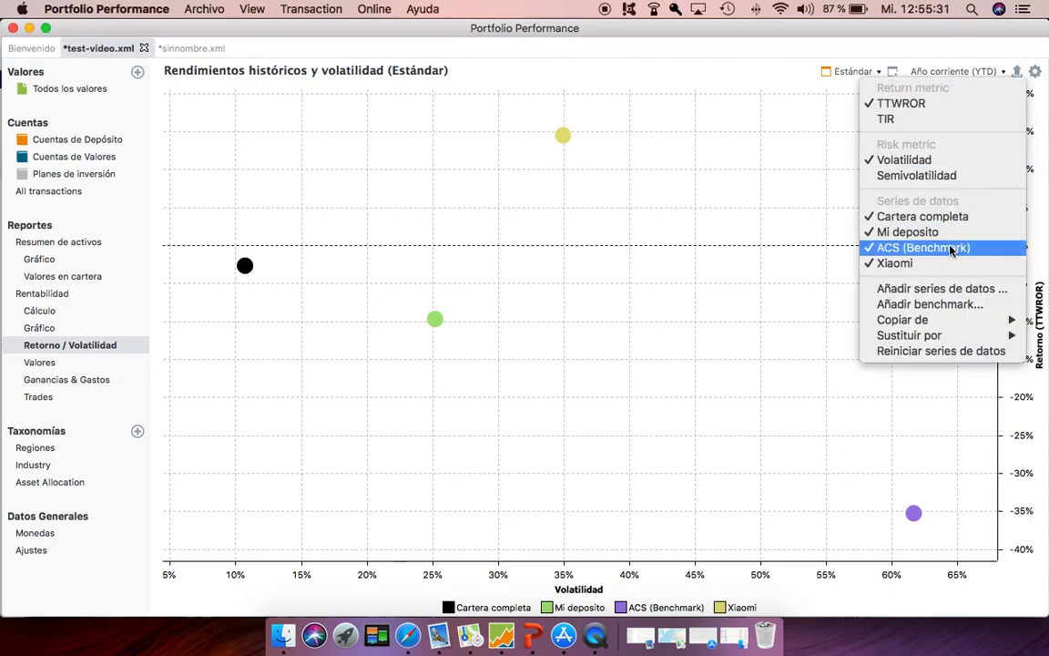
click(874, 223)
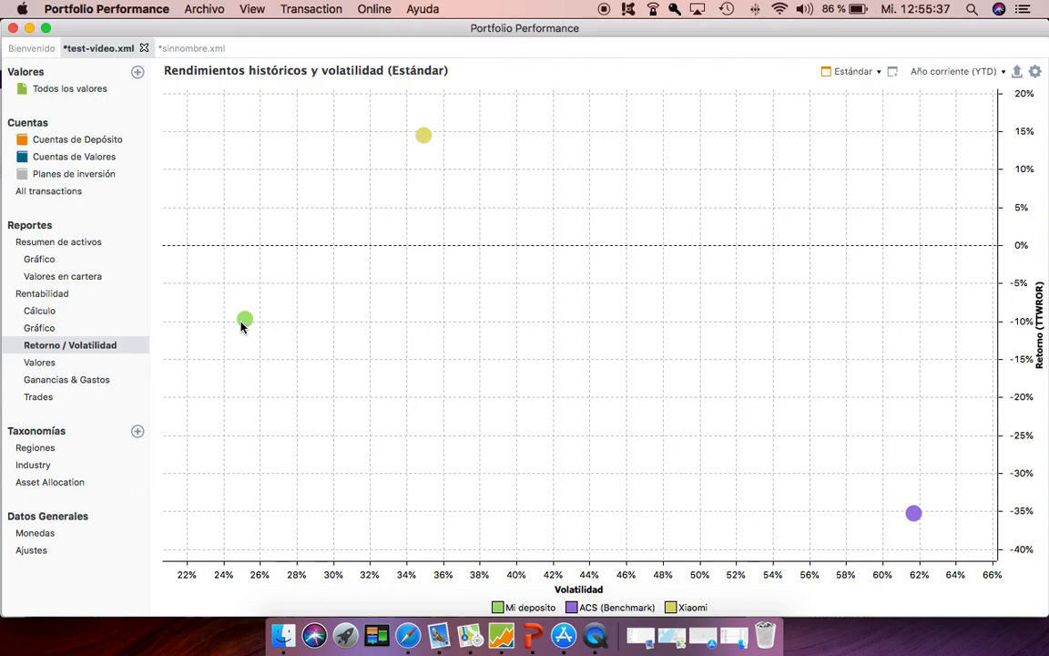
Step: Add the IBEX benchmark to the return and volatility chart
mouse_move(243, 325)
click(1034, 72)
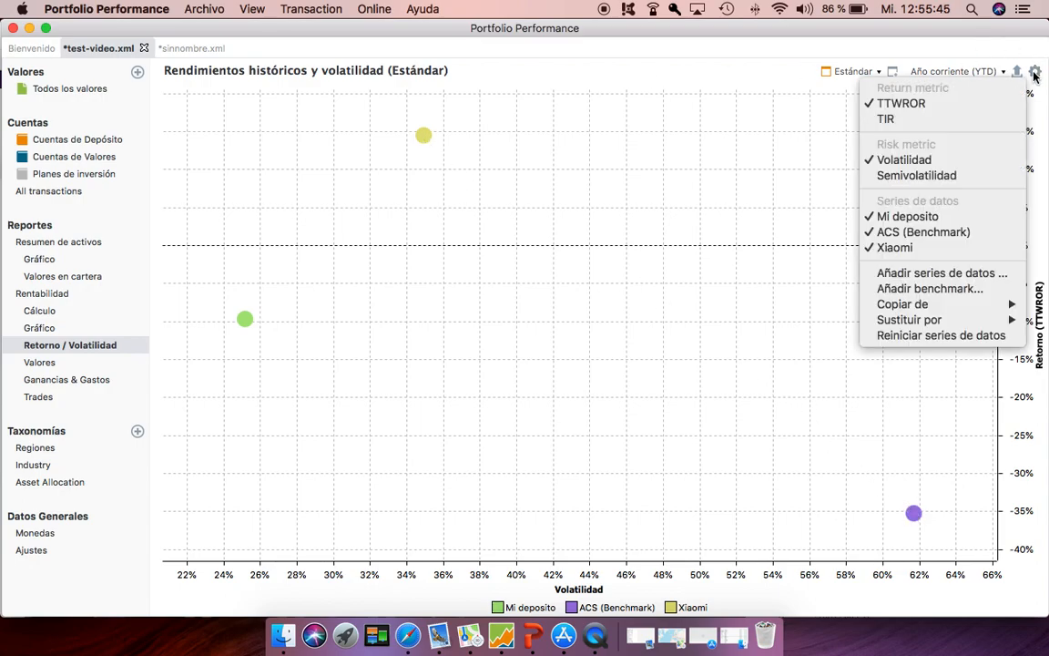
click(939, 290)
text(ibe)
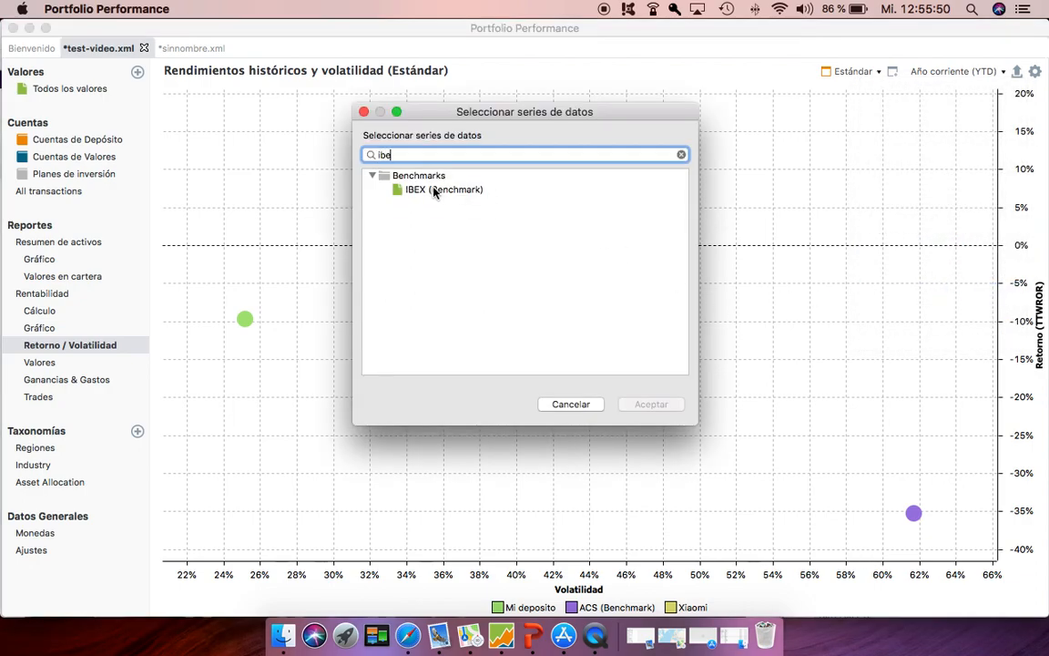
click(435, 190)
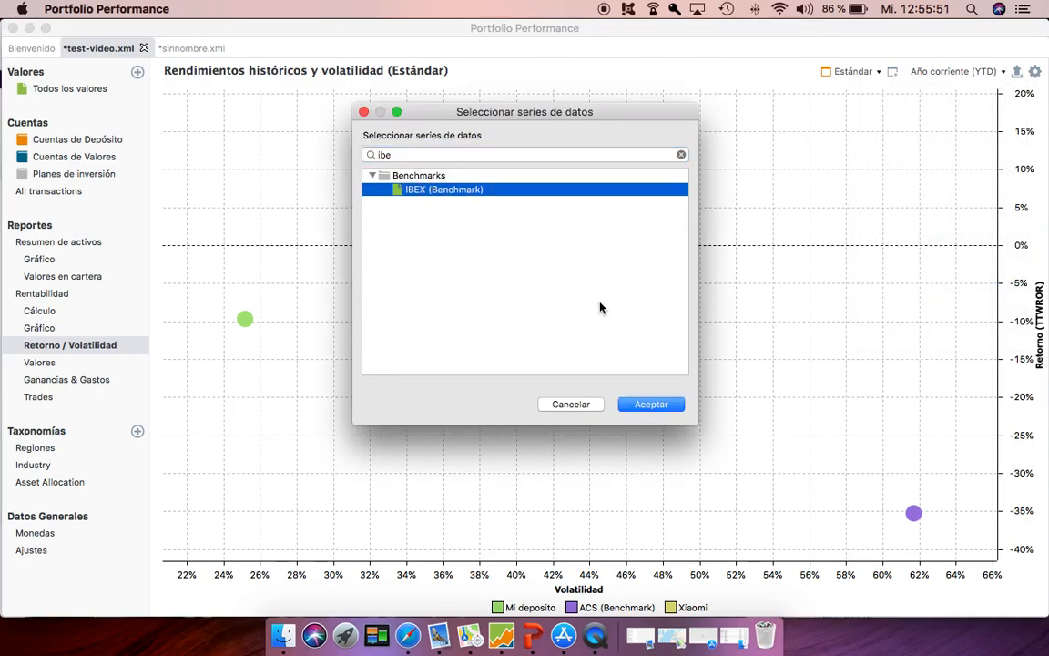
click(650, 406)
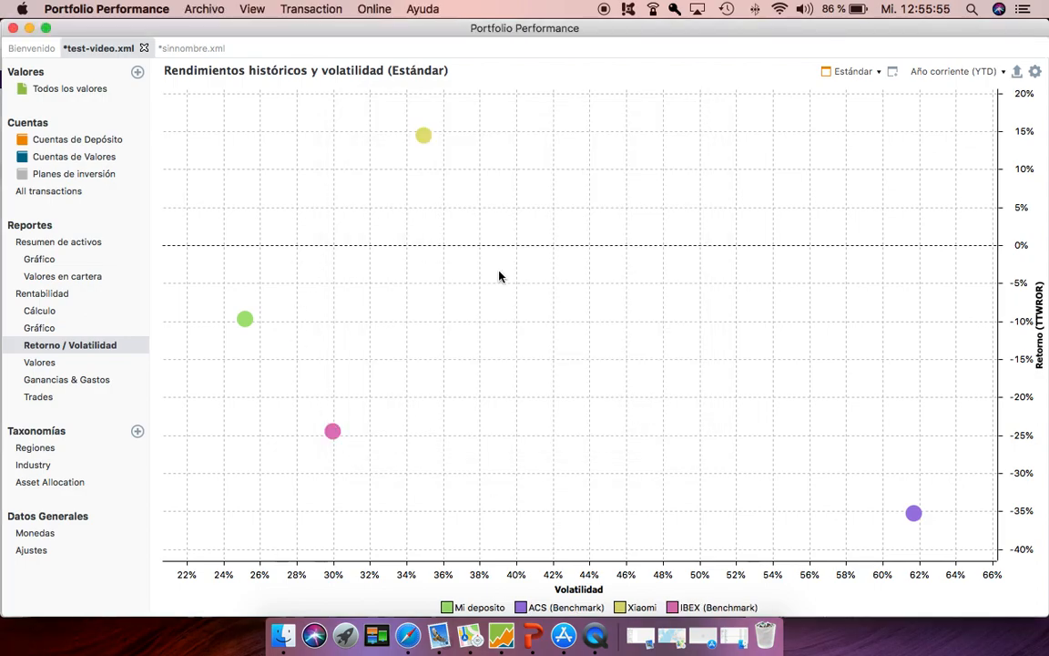
Step: Inspect the ACS and IBEX points in the return and volatility chart and set its reporting period to 30 días
mouse_move(914, 516)
mouse_move(328, 434)
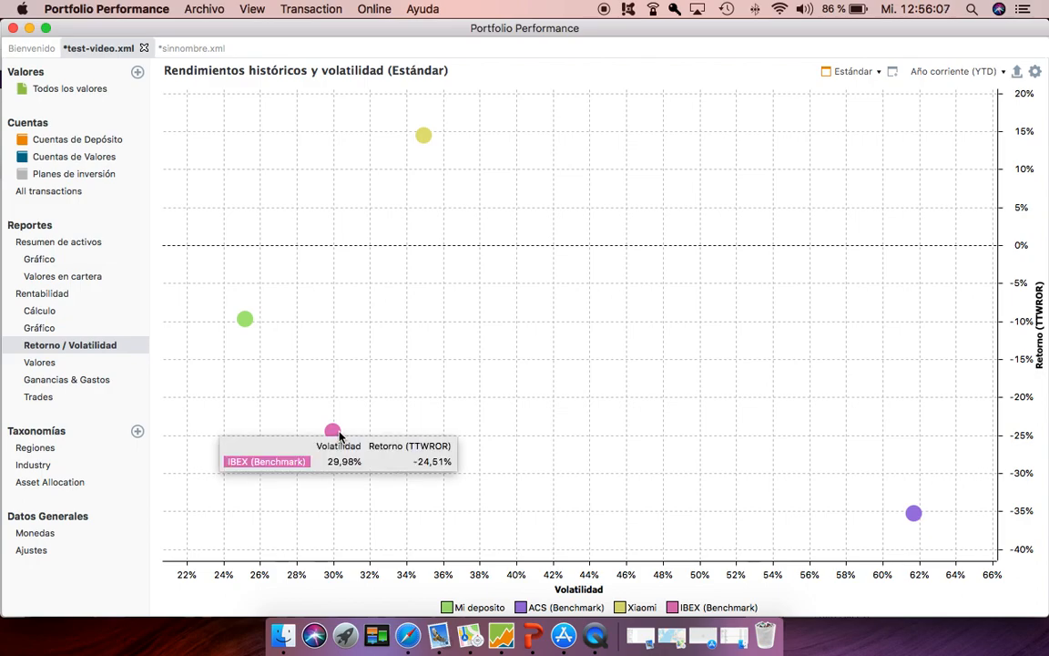
click(1006, 71)
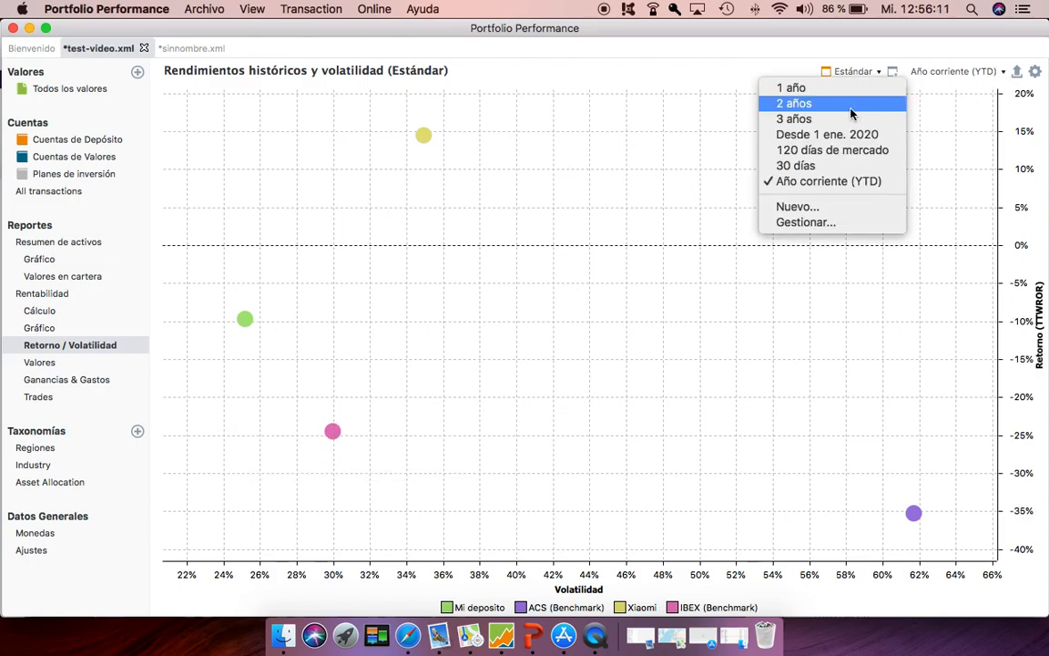
click(817, 166)
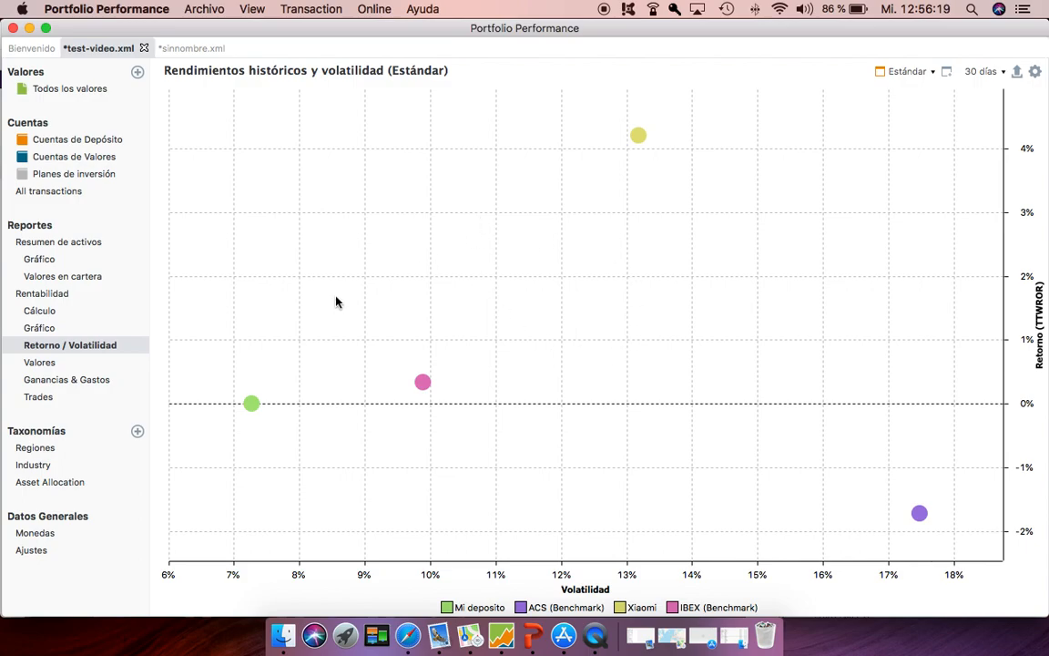
Step: Open the Valores performance report and update the securities' quotes online
click(40, 363)
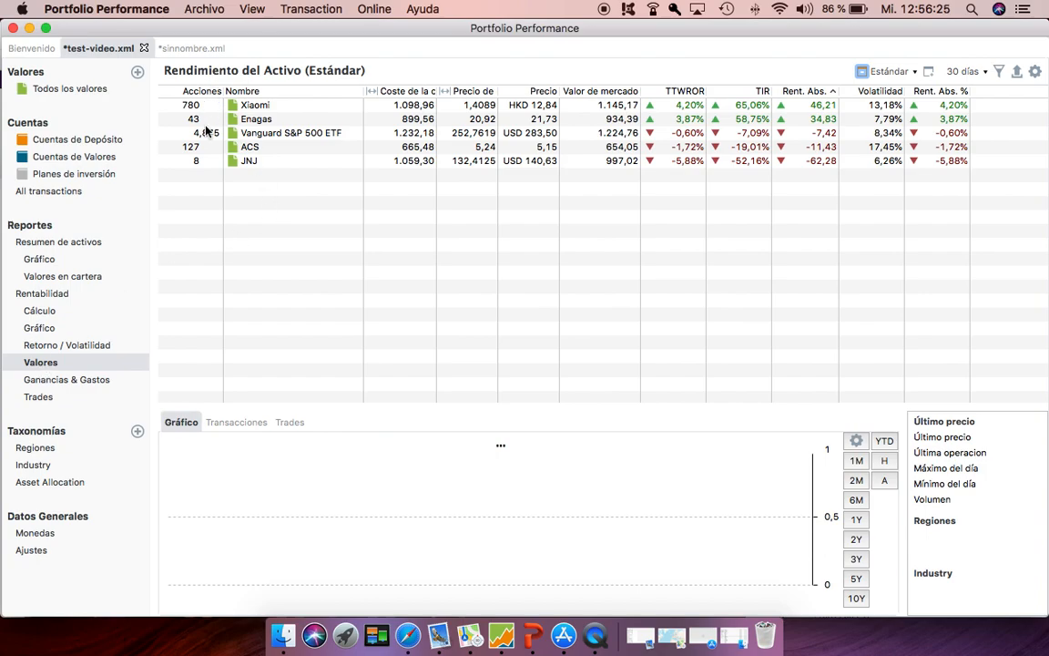
click(374, 9)
click(401, 26)
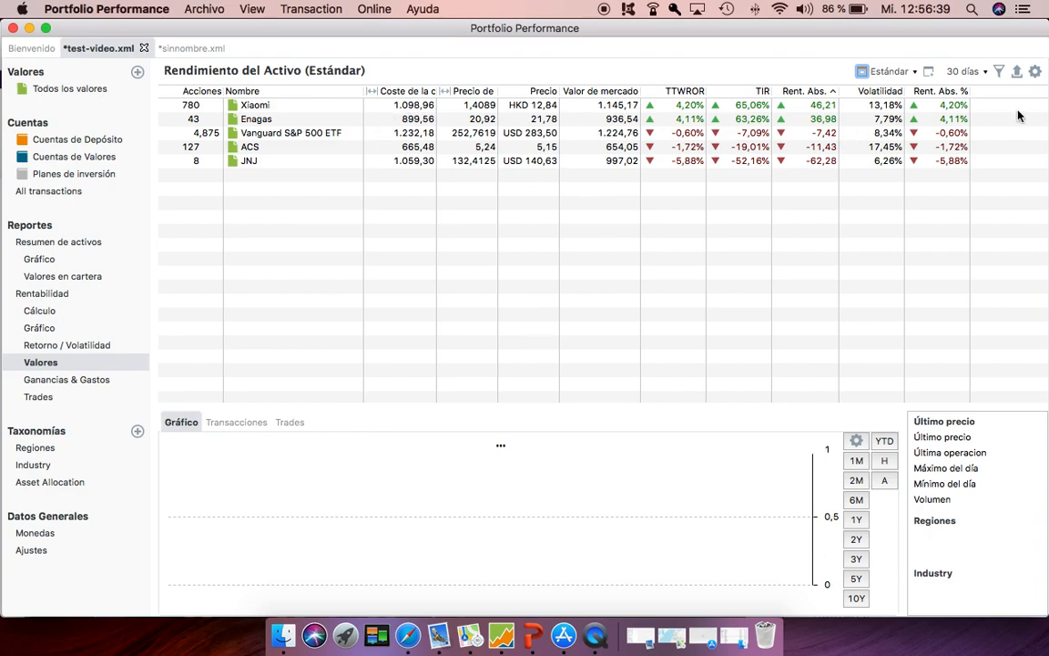
Step: Examine the optional columns of the securities performance table, including the dividend, risk indicator and attribute groups
click(1035, 73)
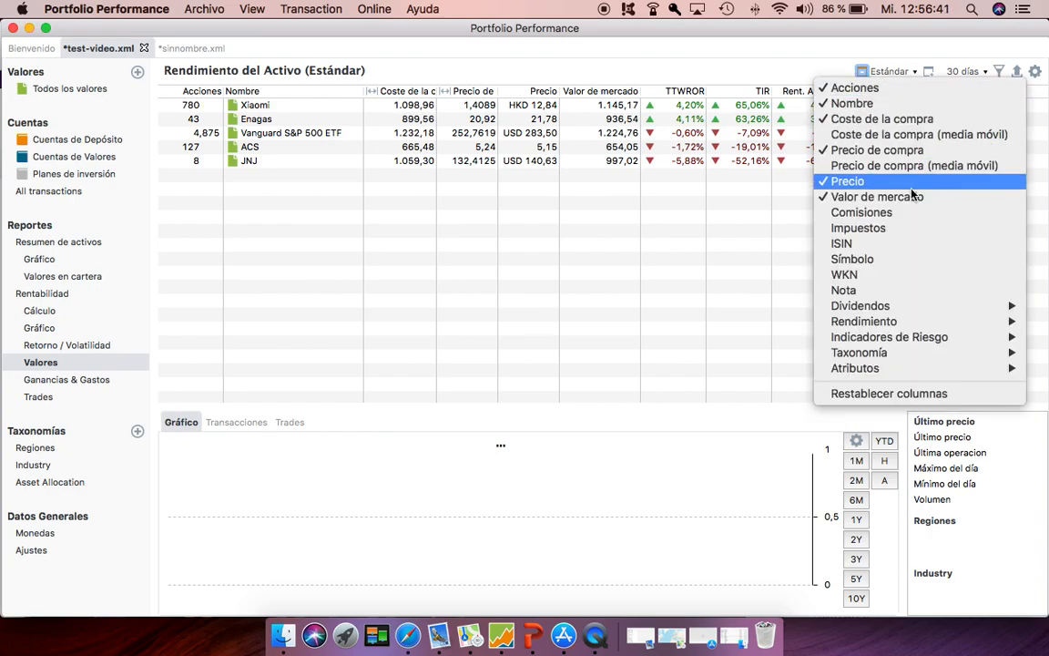
mouse_move(905, 310)
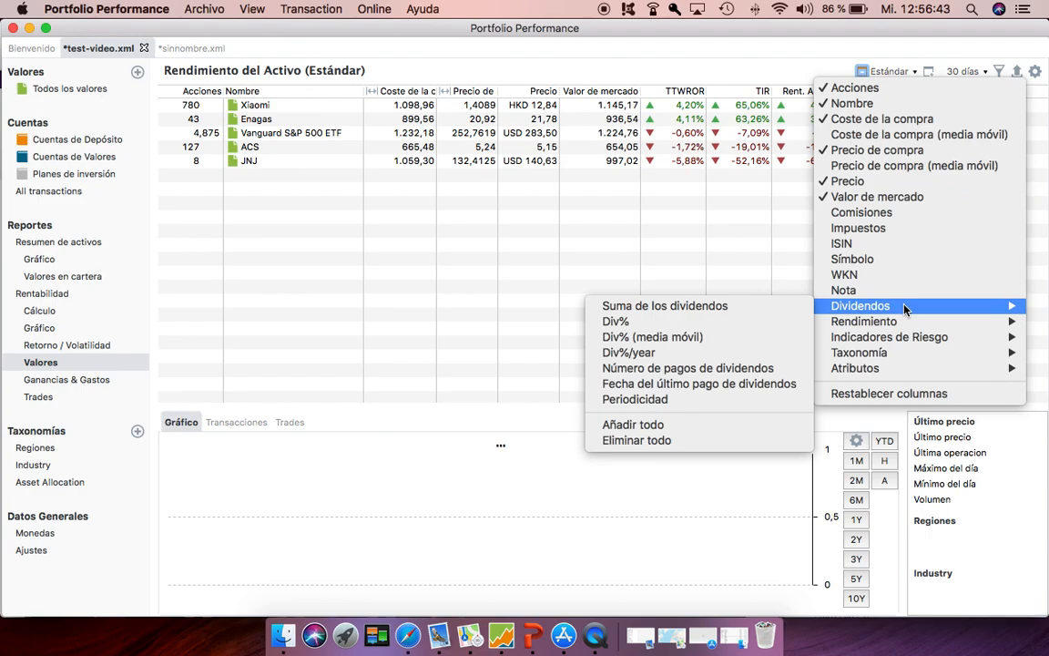
mouse_move(901, 339)
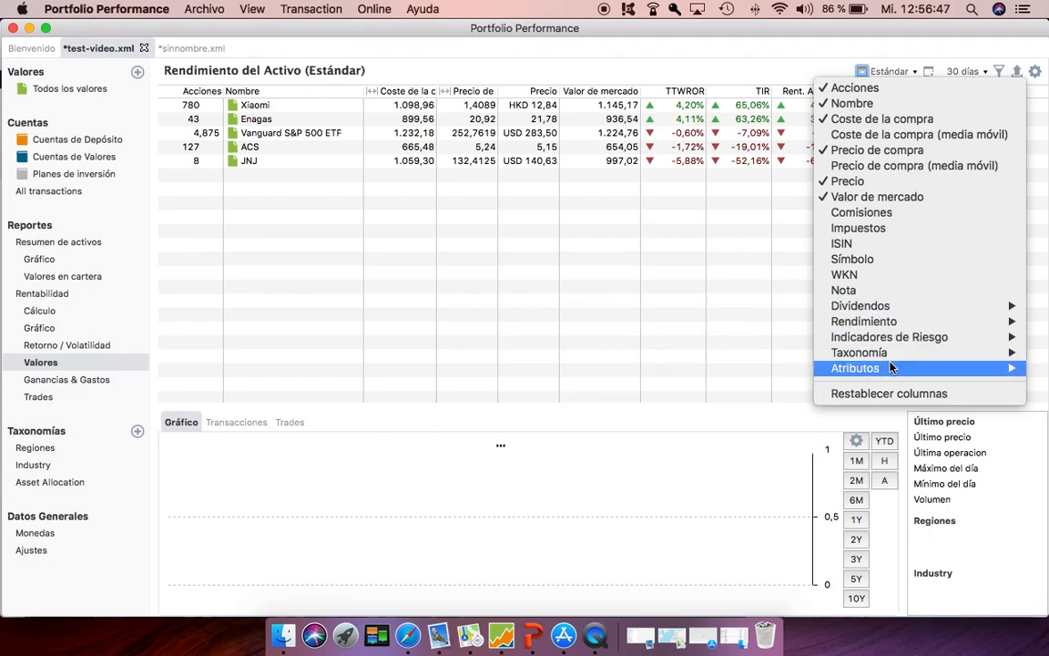
mouse_move(893, 367)
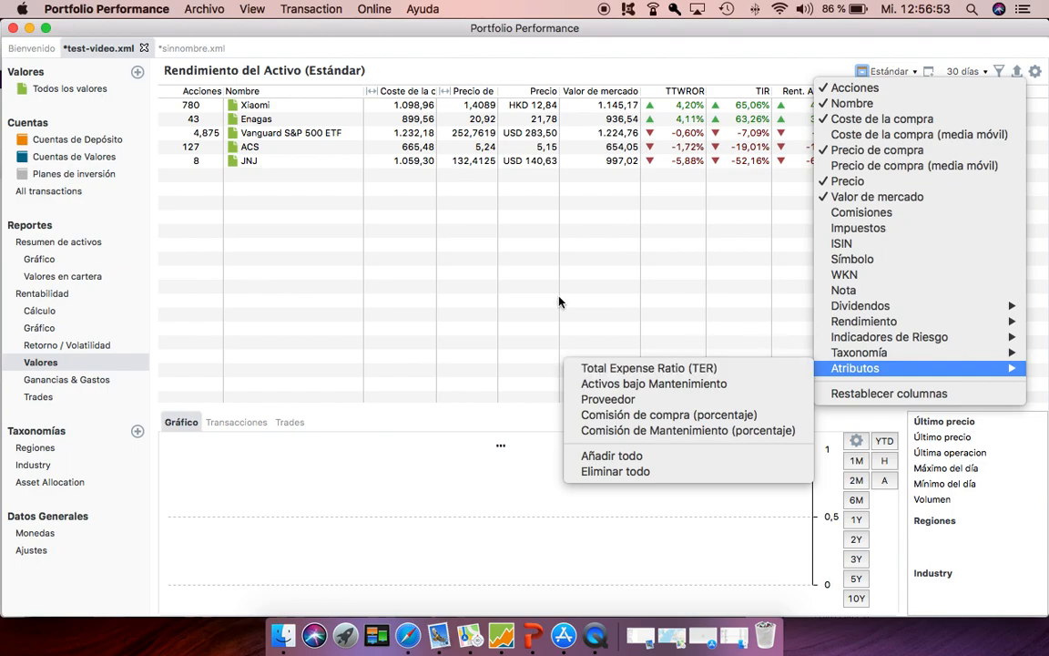
click(455, 294)
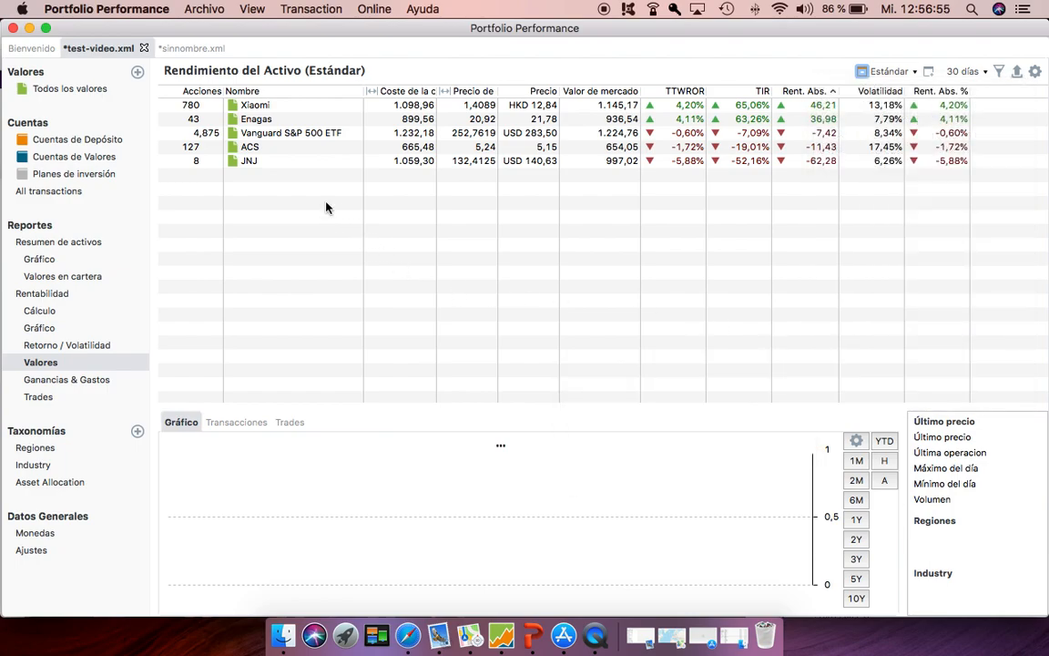
Step: Open the Ganancias & Gastos report and view the dividends by Trimestre / Vehículo
click(57, 383)
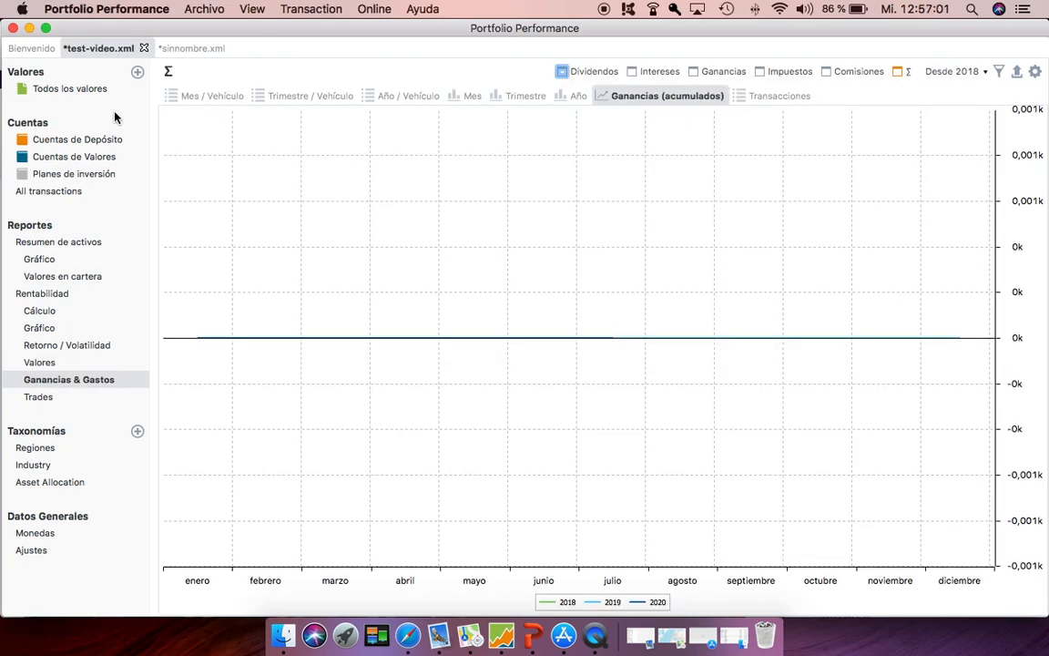
click(204, 98)
click(299, 98)
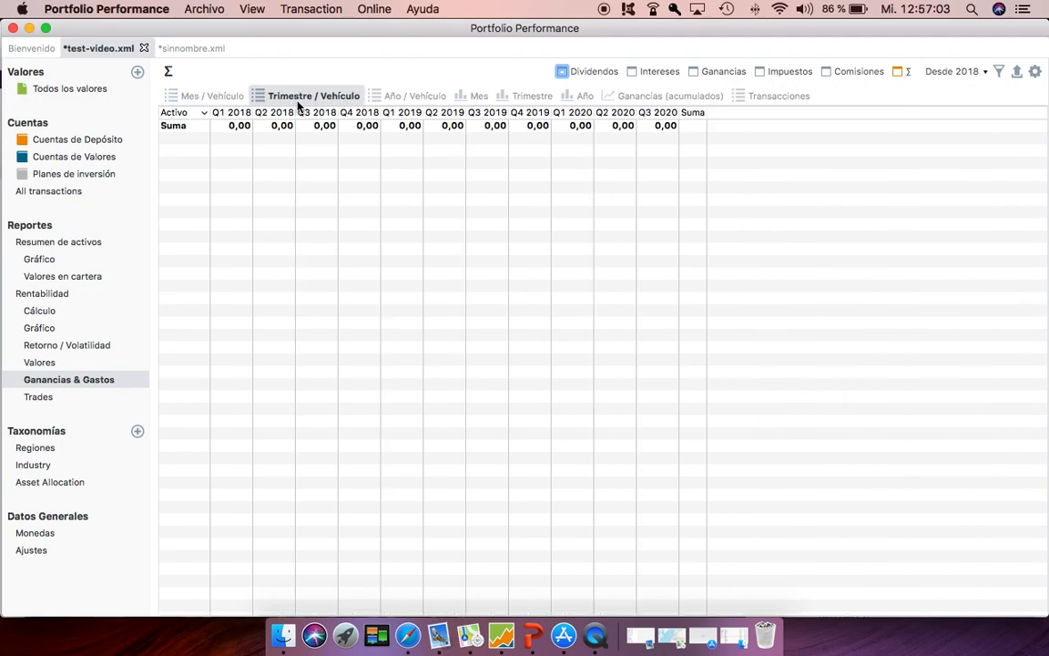
Step: Examine the dividend entry form for JNJ from the list of all securities and close it without saving
click(66, 87)
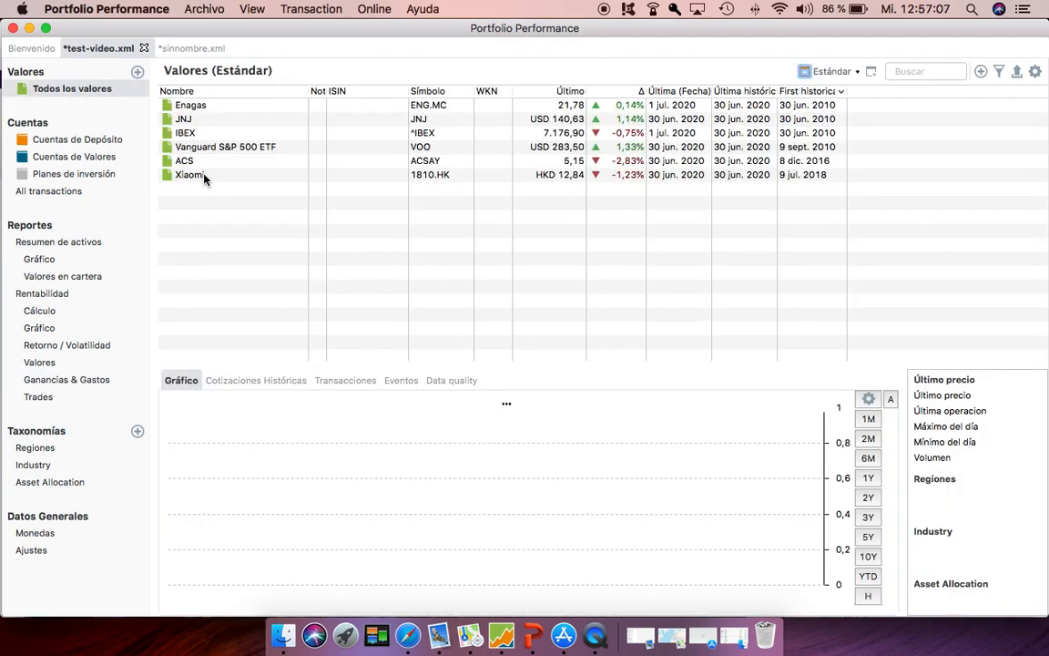
click(181, 121)
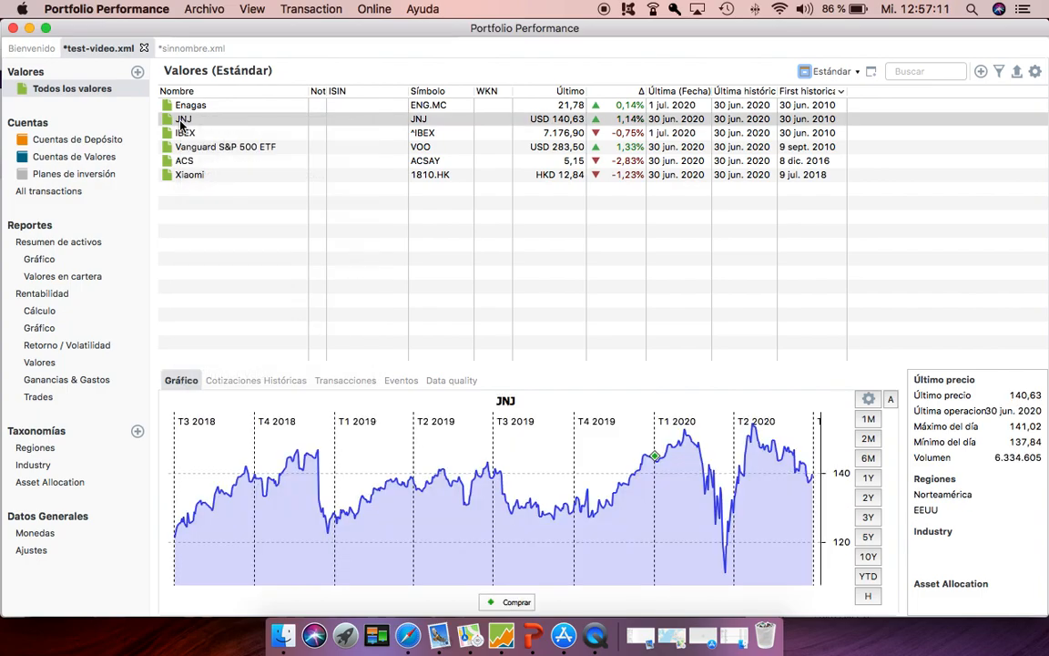
right_click(181, 125)
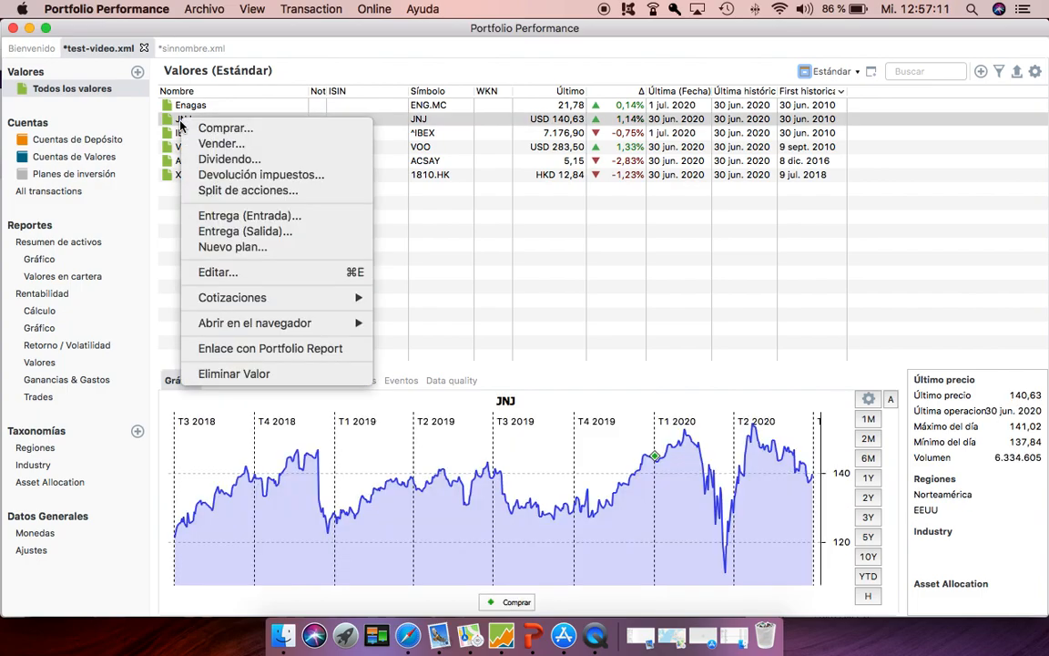
click(235, 161)
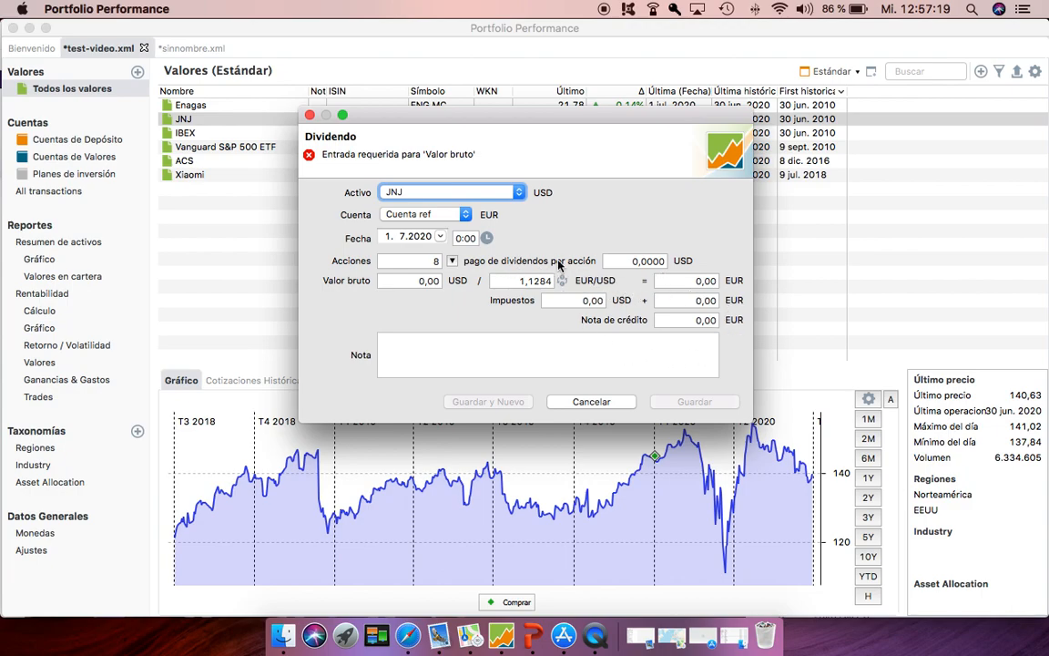
click(310, 116)
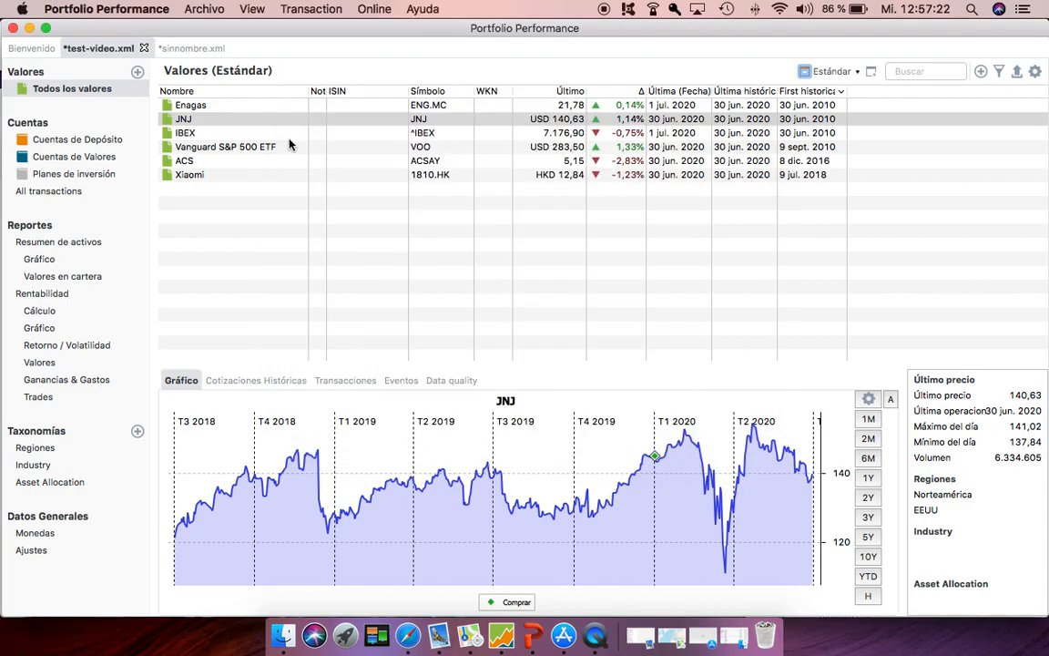
Step: Revisit the Ganancias & Gastos report and review the Trades report
click(41, 382)
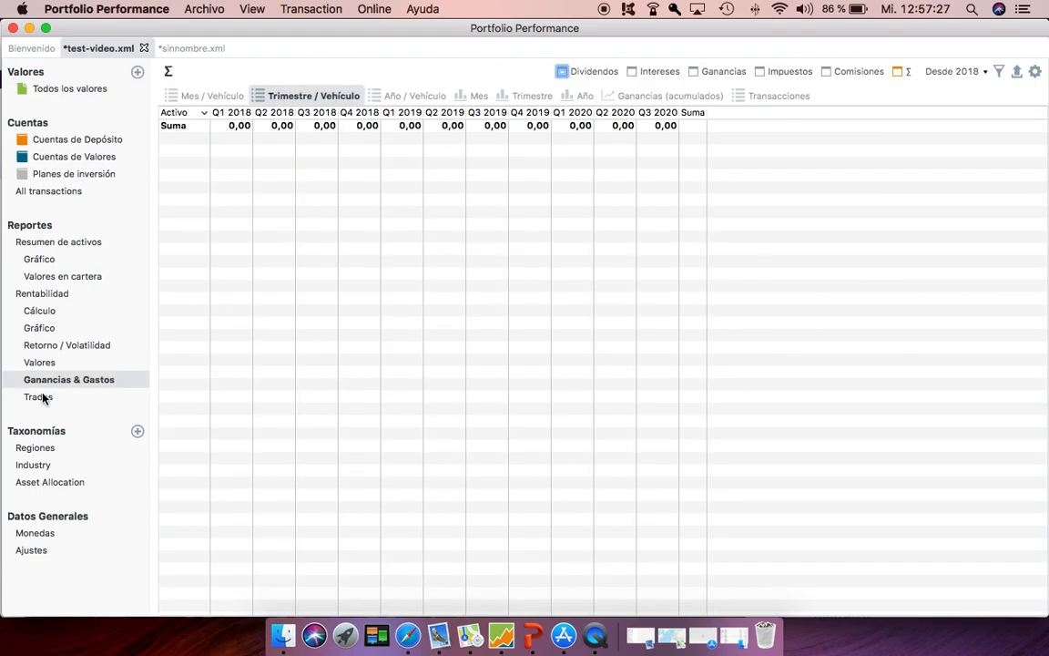
click(40, 397)
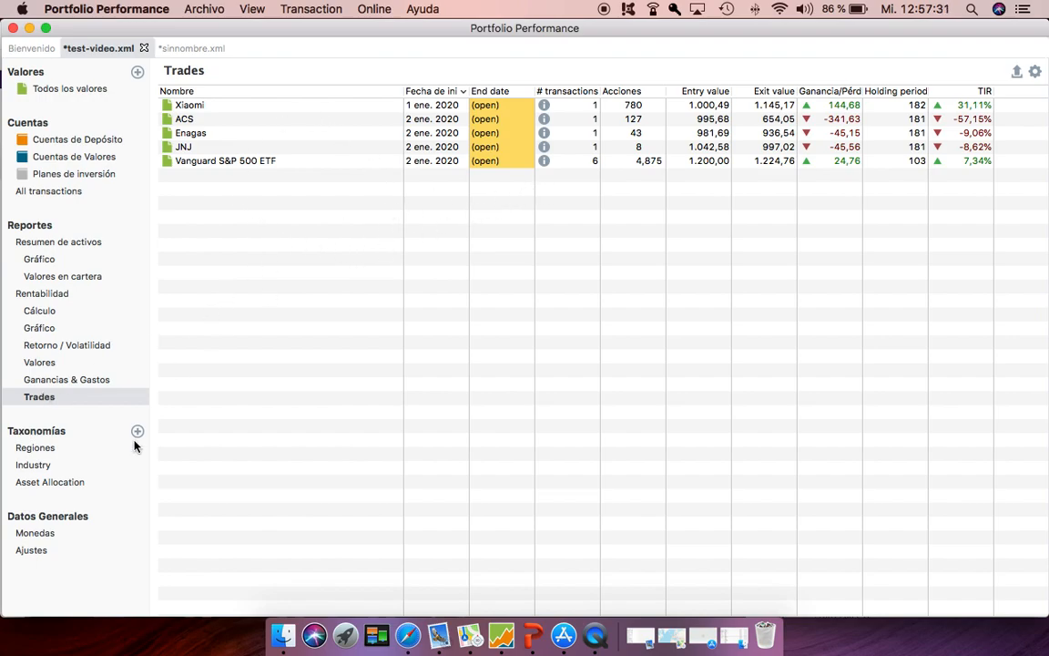
Step: Examine the Regiones taxonomy's target allocation and the items listed under Sin Clasificación
click(37, 451)
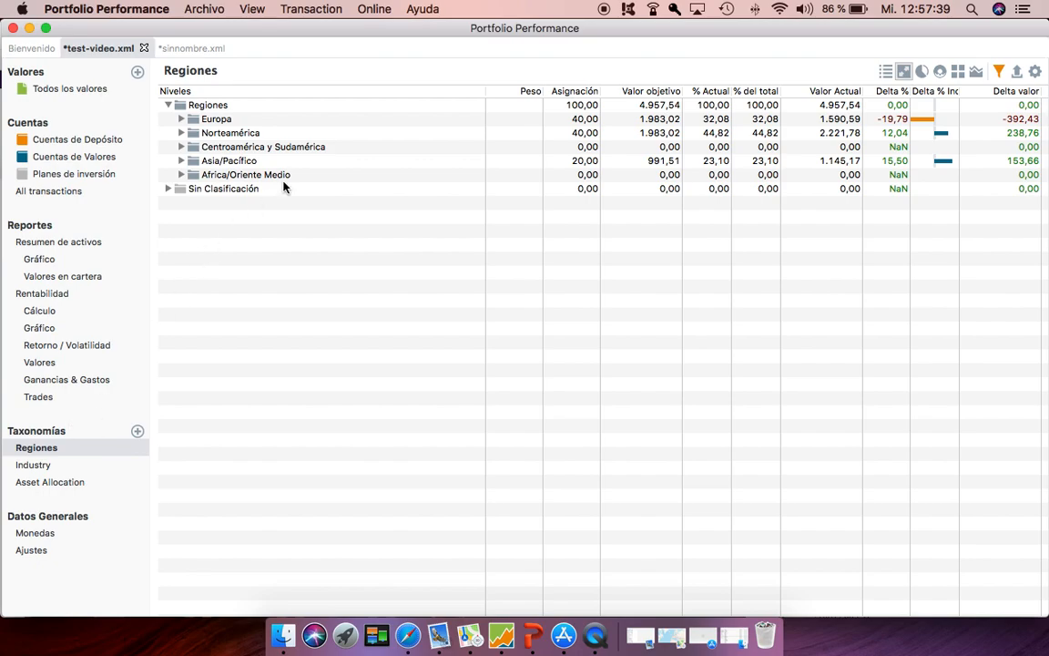
click(168, 189)
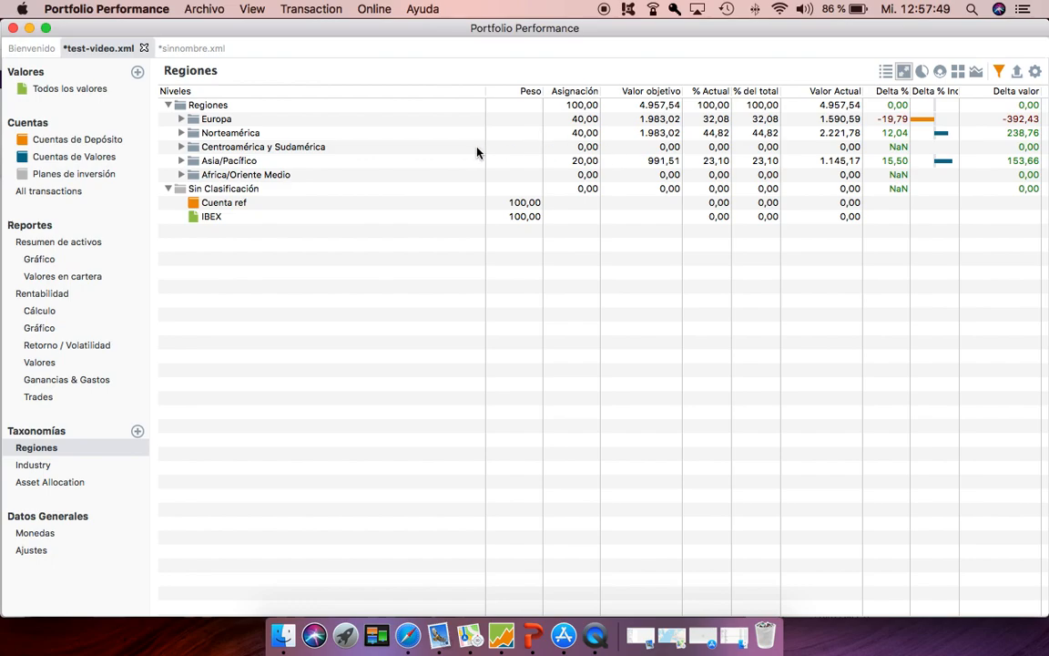
click(167, 189)
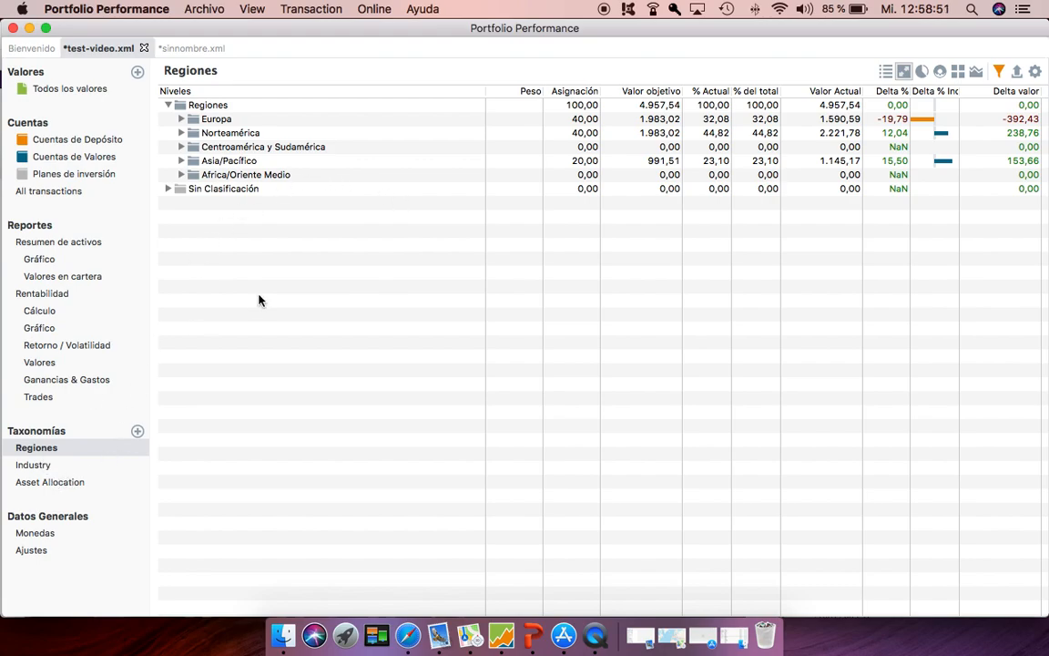
Step: View the Regiones taxonomy as a pie chart, donut chart, tree map and stacked area chart
click(924, 73)
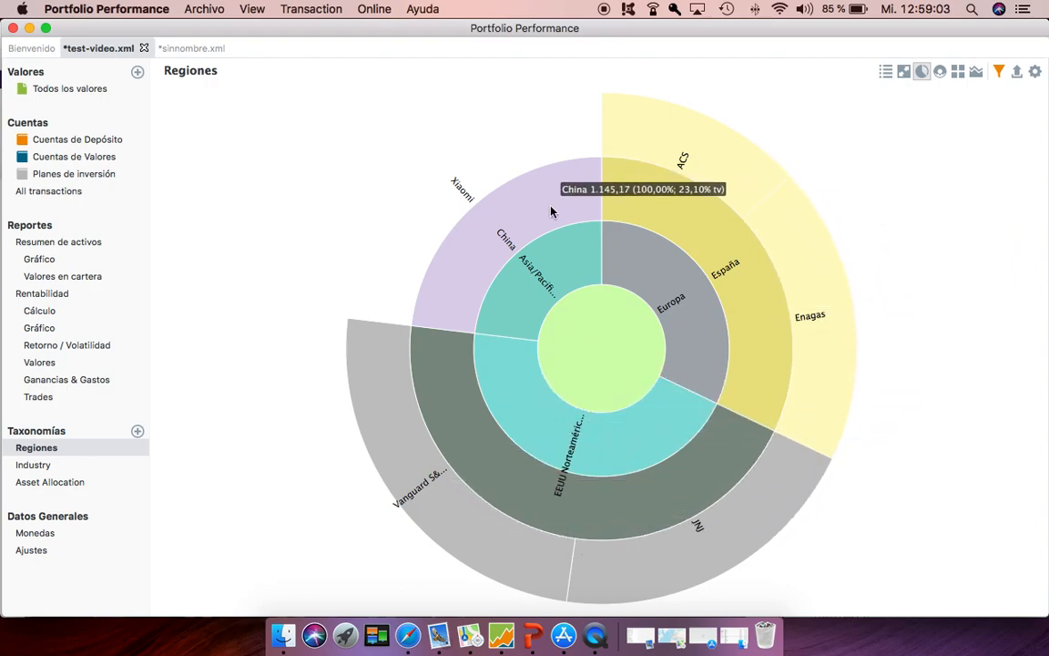
click(940, 72)
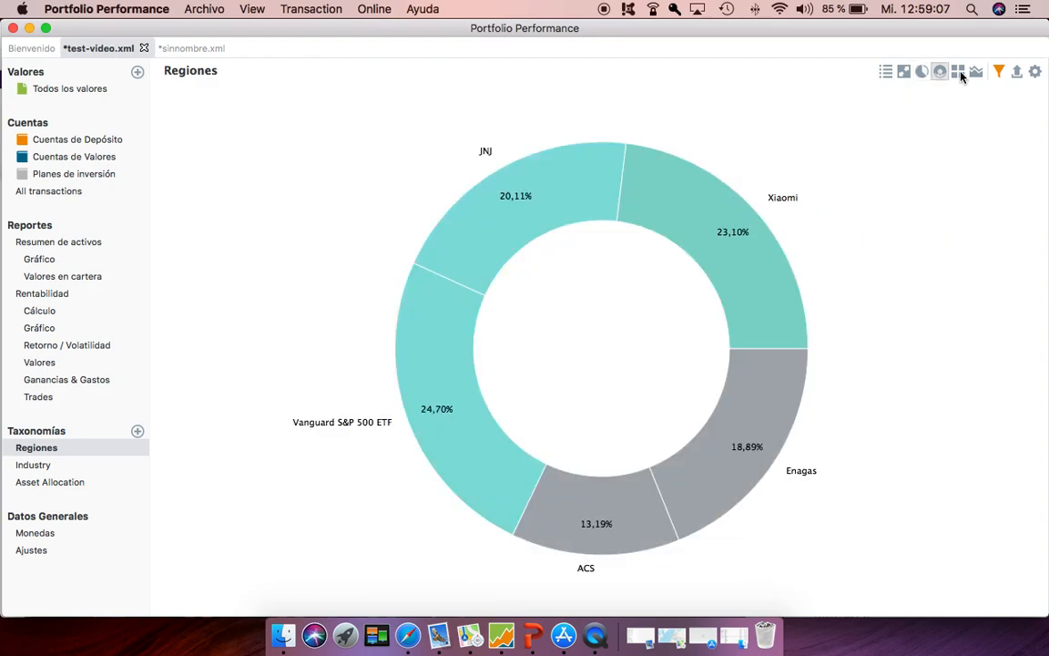
click(959, 73)
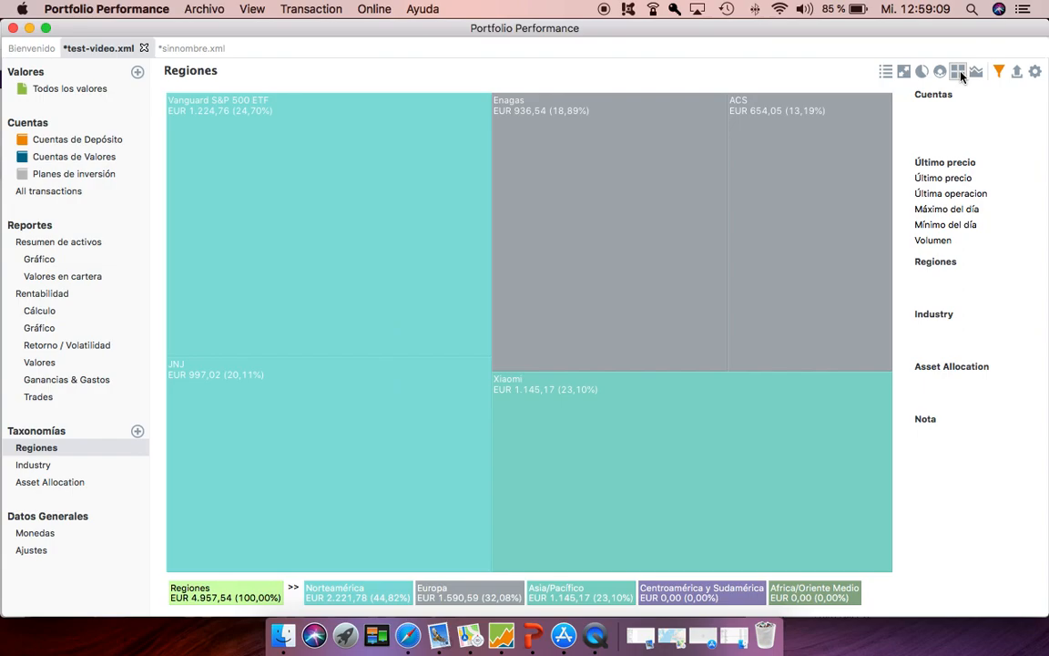
click(977, 73)
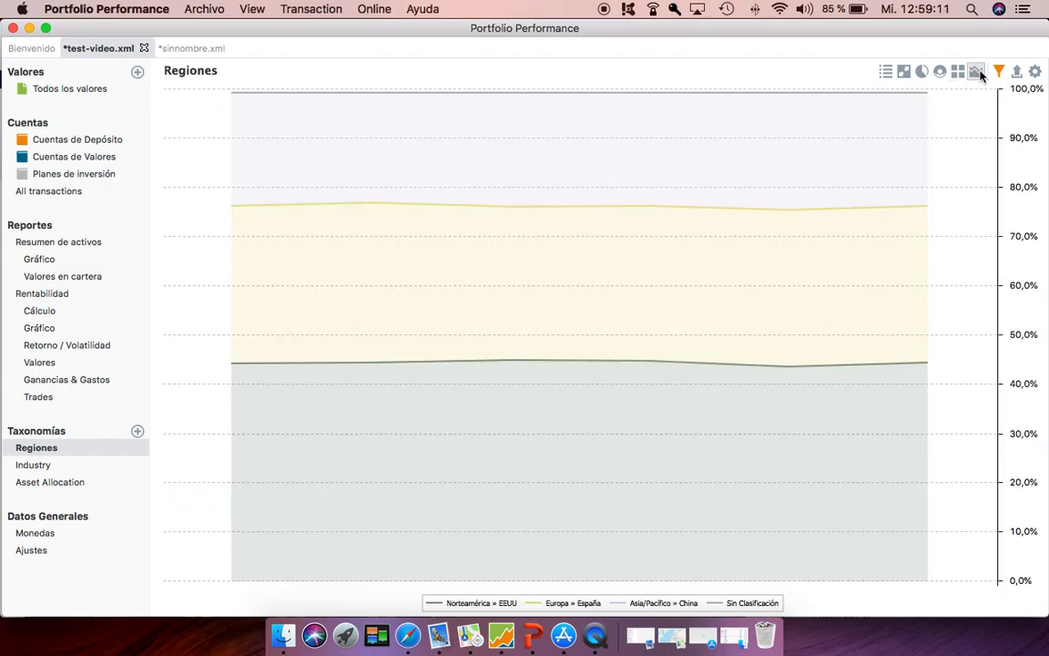
Step: Check the portfolio and account filter options and the settings of the Regiones stacked chart
click(999, 73)
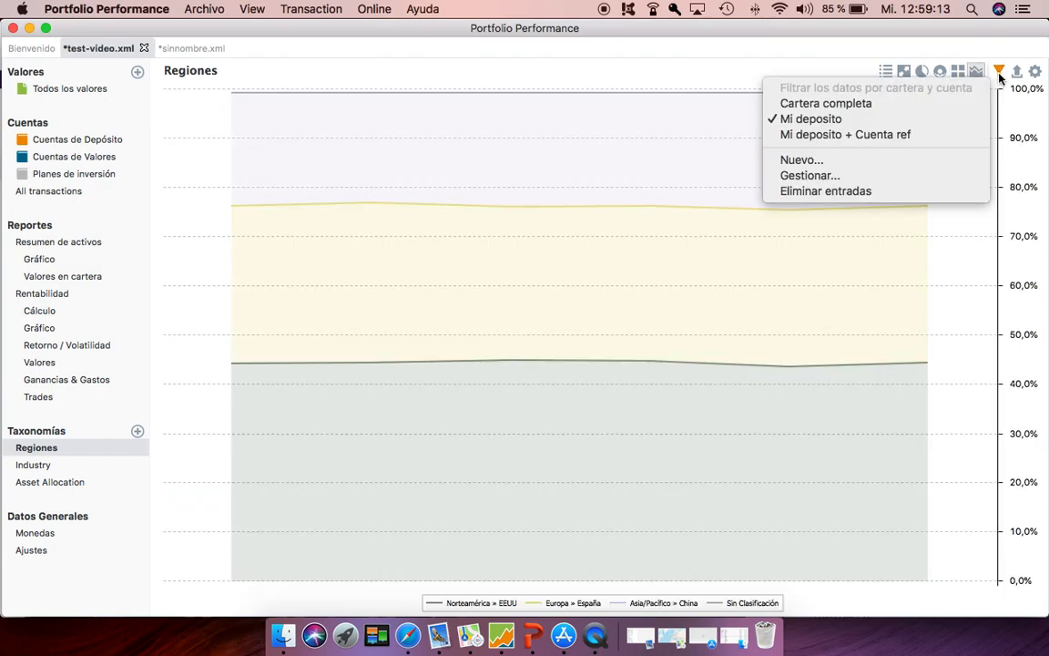
click(999, 75)
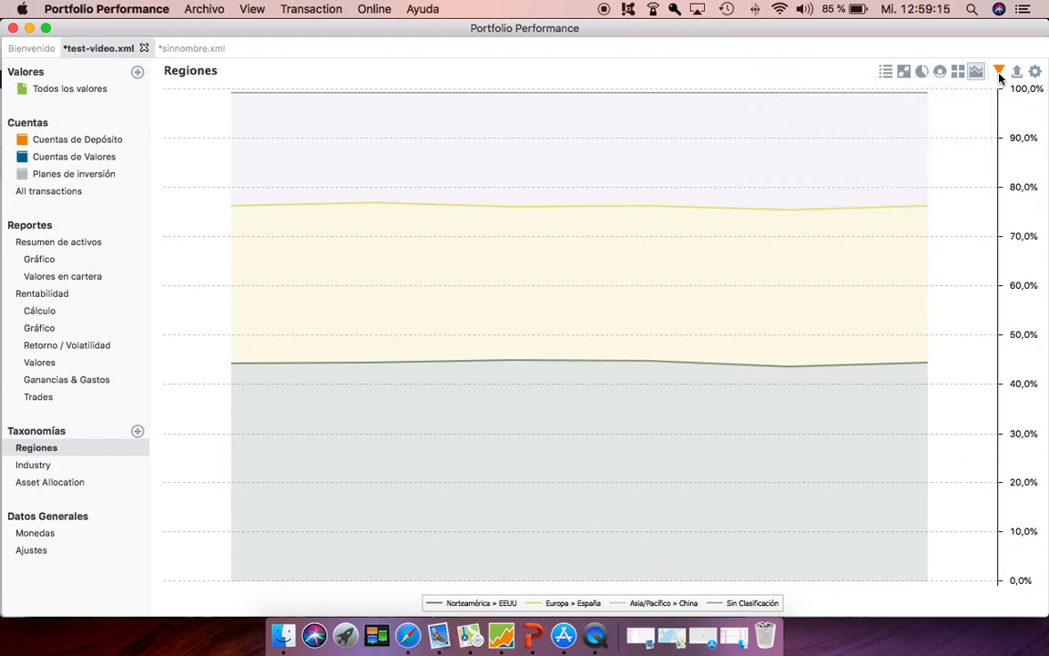
click(1033, 71)
click(1034, 71)
Step: Review the Industry and Asset Allocation taxonomies
click(37, 465)
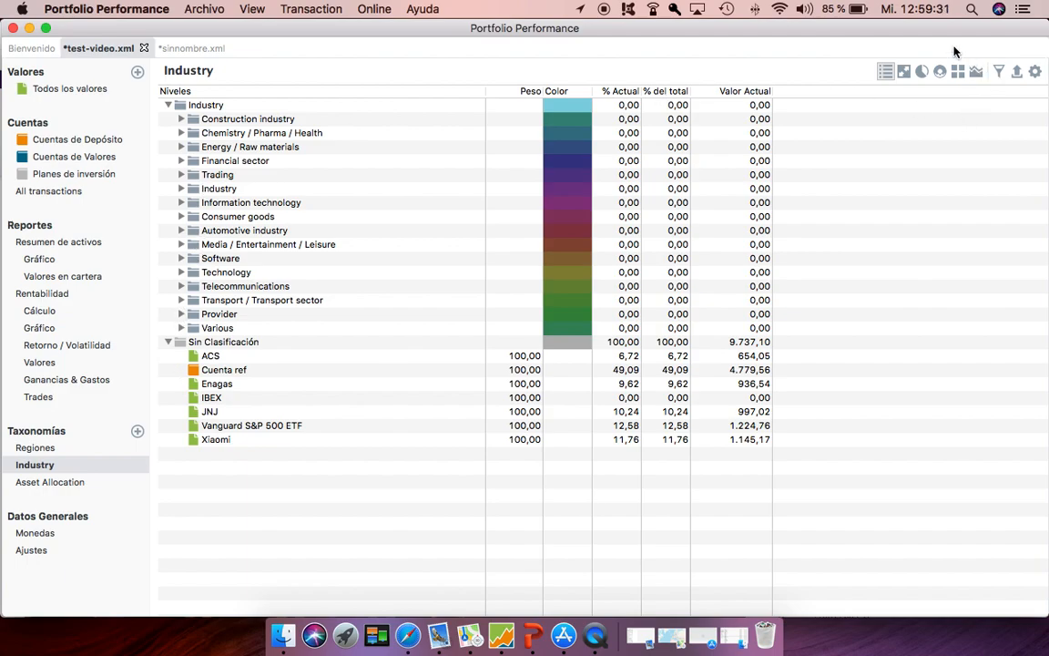
click(57, 490)
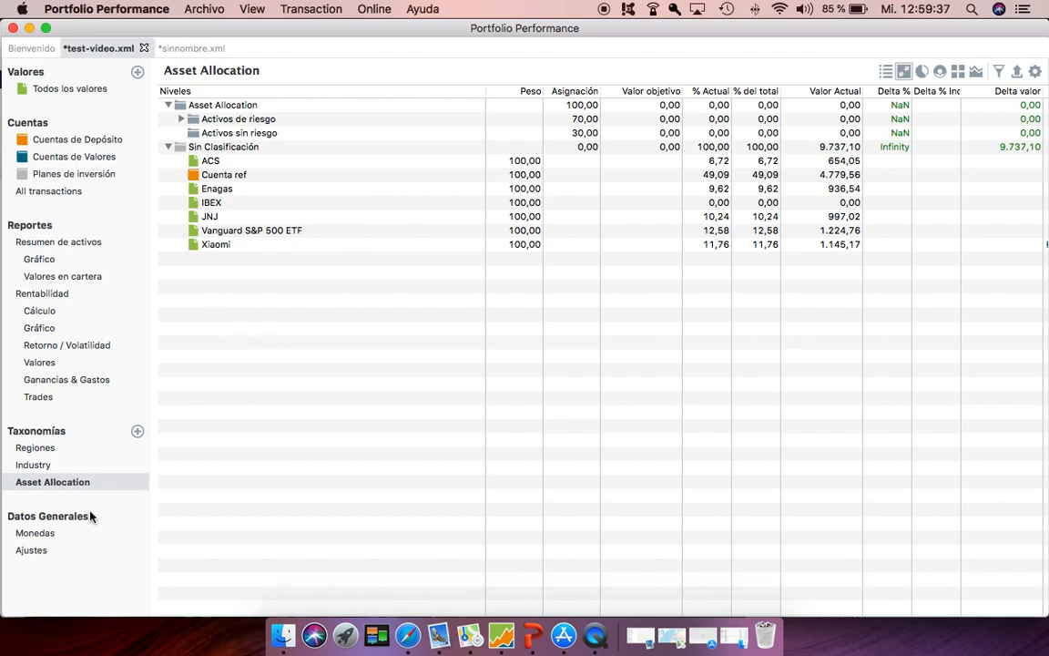
Step: Open the Monedas exchange rates and view the history charts of EUR against CHF, CNY and CAD
click(41, 535)
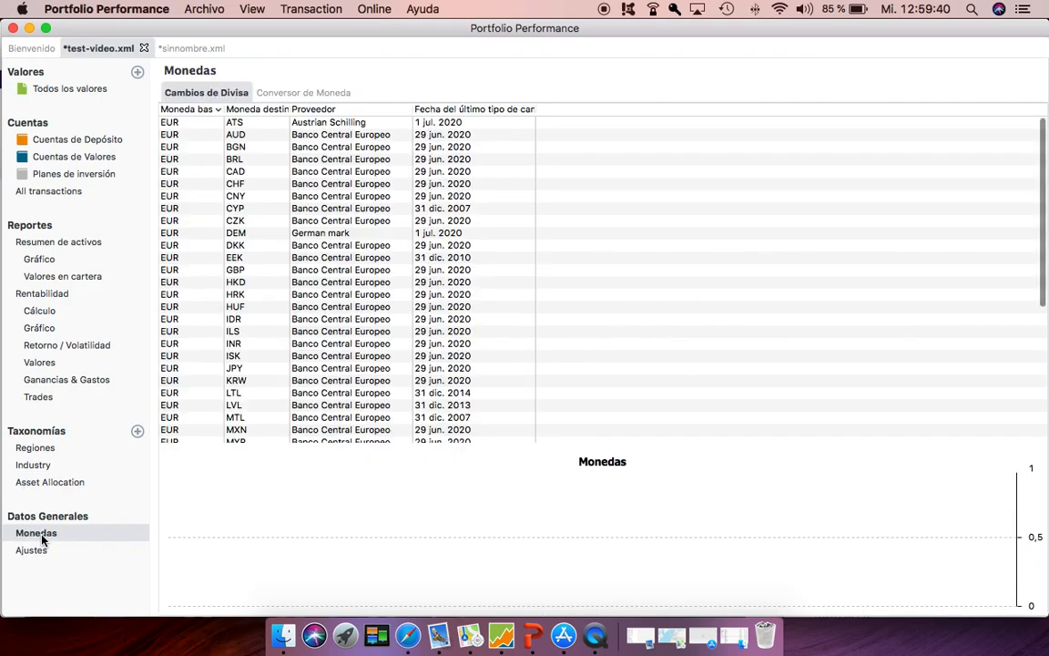
click(251, 185)
key(Down)
key(Down)
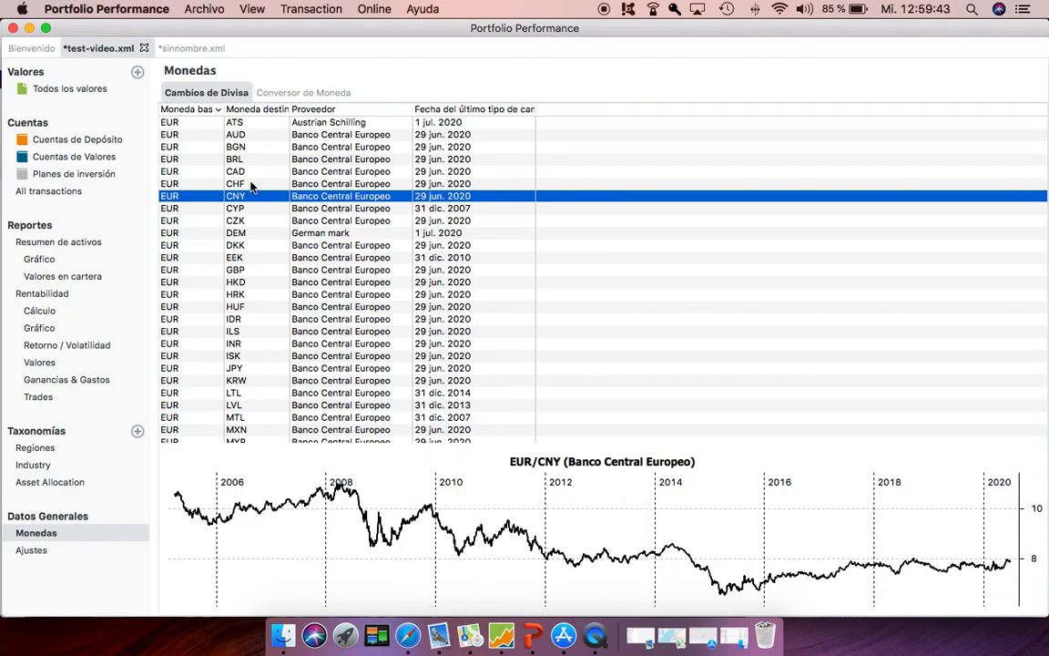
key(Up)
key(Up)
key(Up)
key(Up)
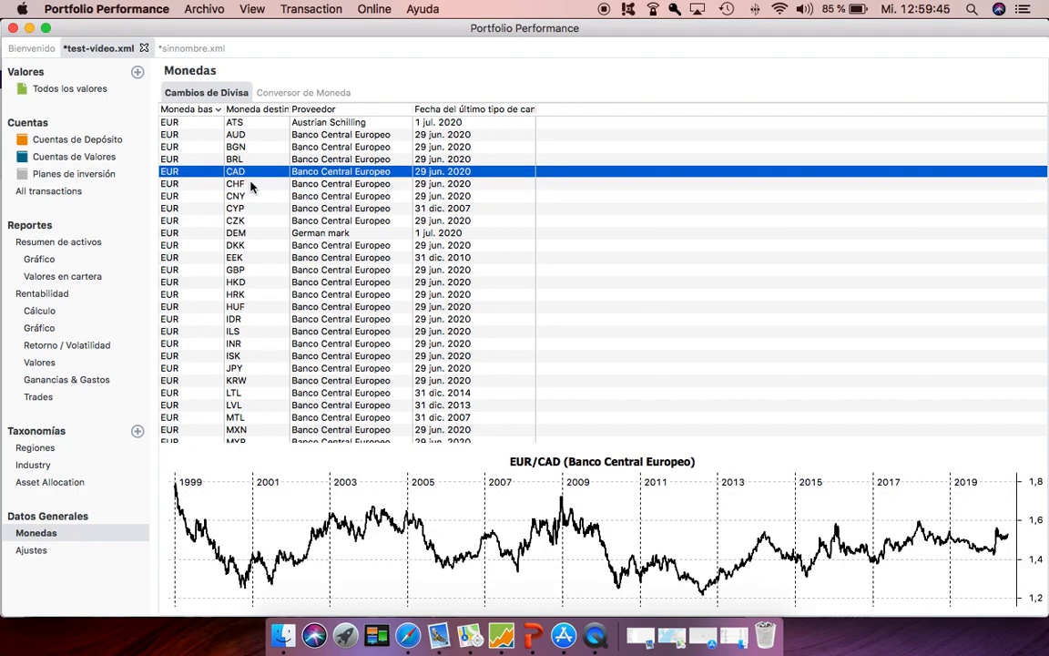